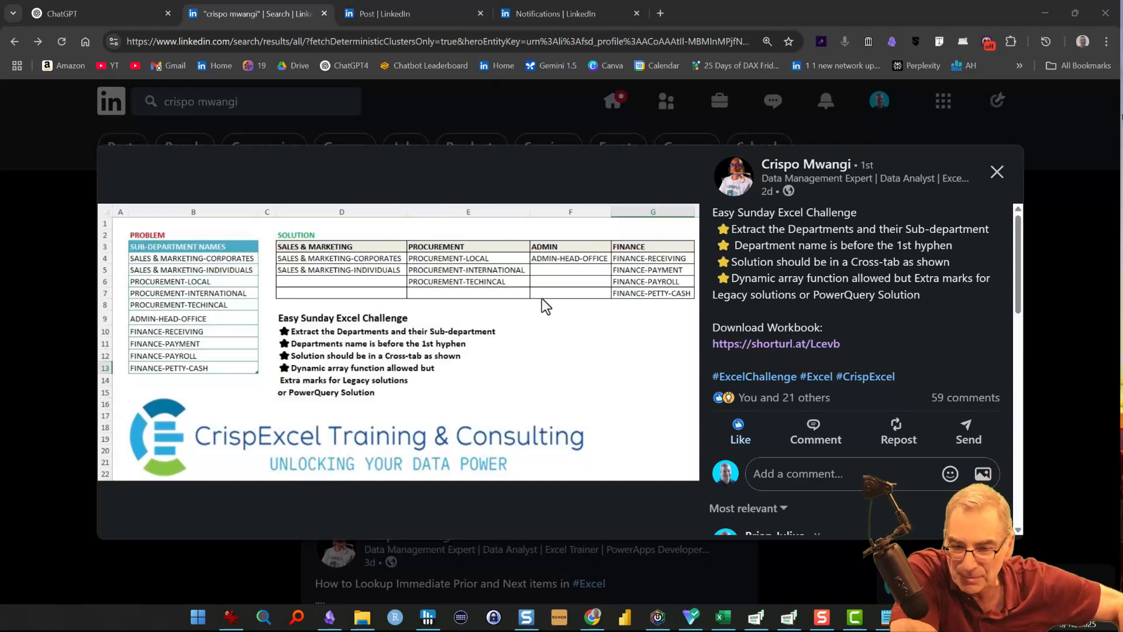
- Switch to the Power Query Editor in Excel and add a custom column with the formula Text.BeforeDelimiter([SubDepts], "-")
click(724, 620)
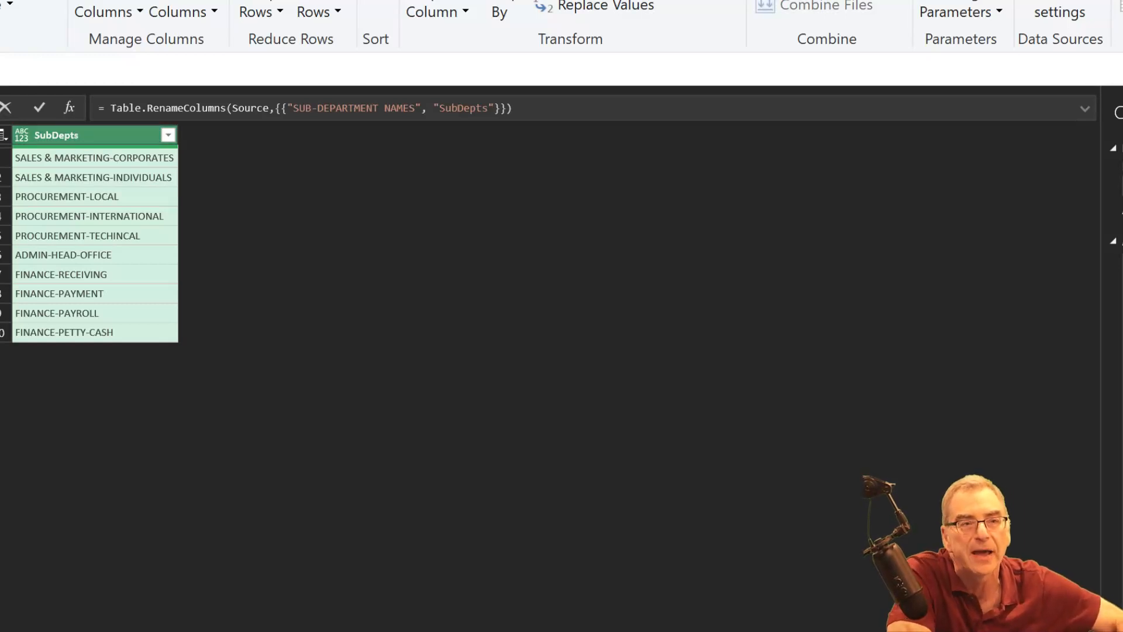
click(47, 0)
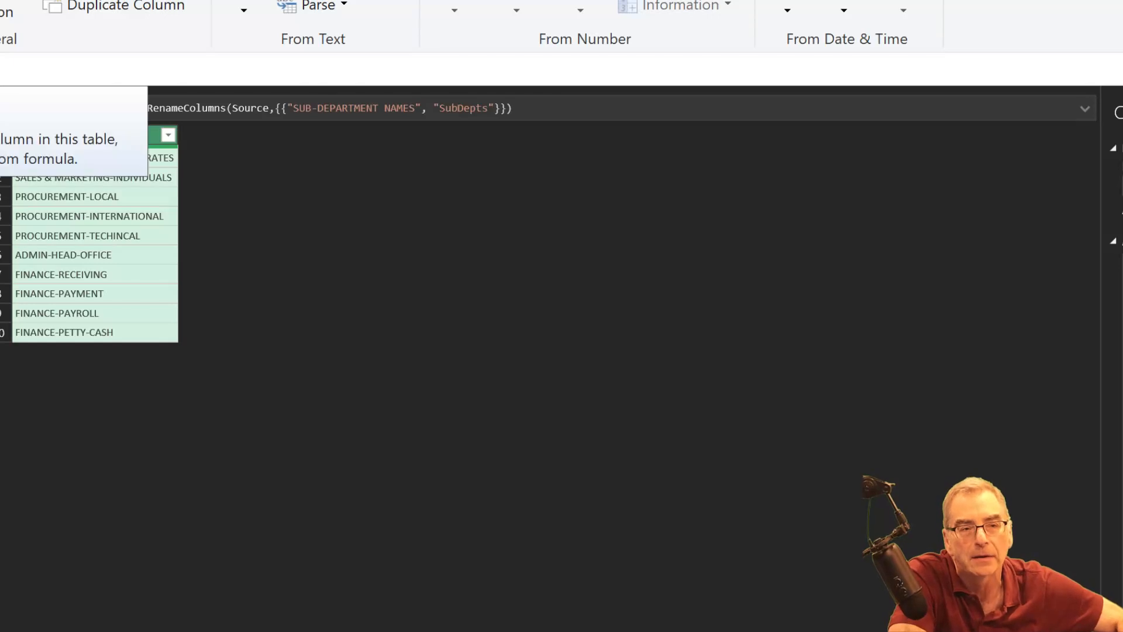
click(0, 3)
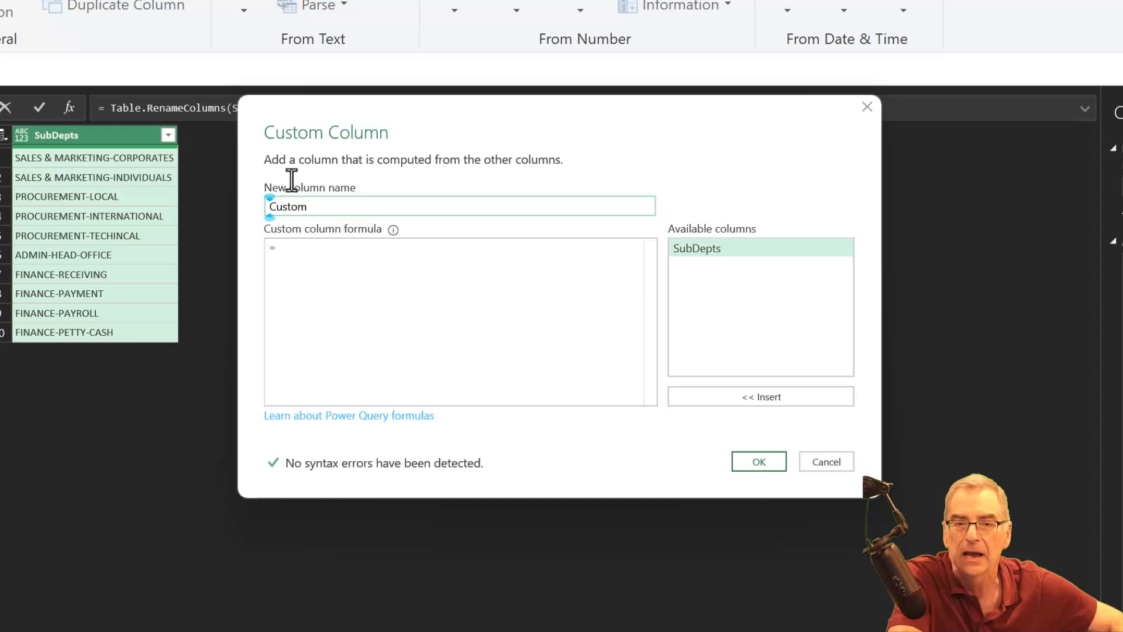
click(452, 260)
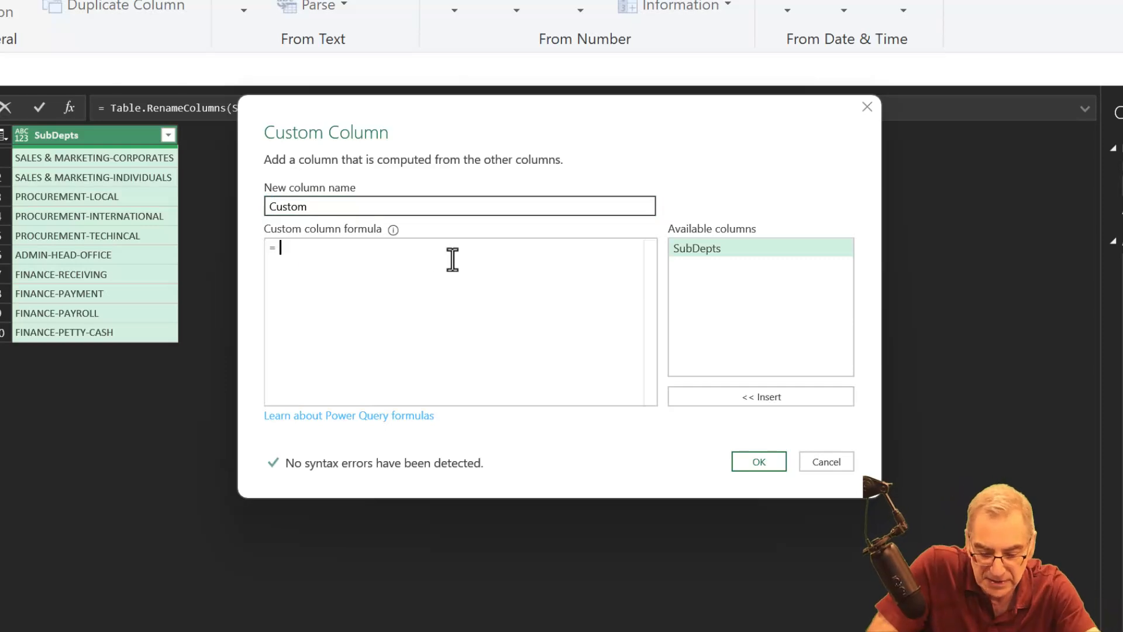
text(Text.BeforeDelimiter)
key(Tab)
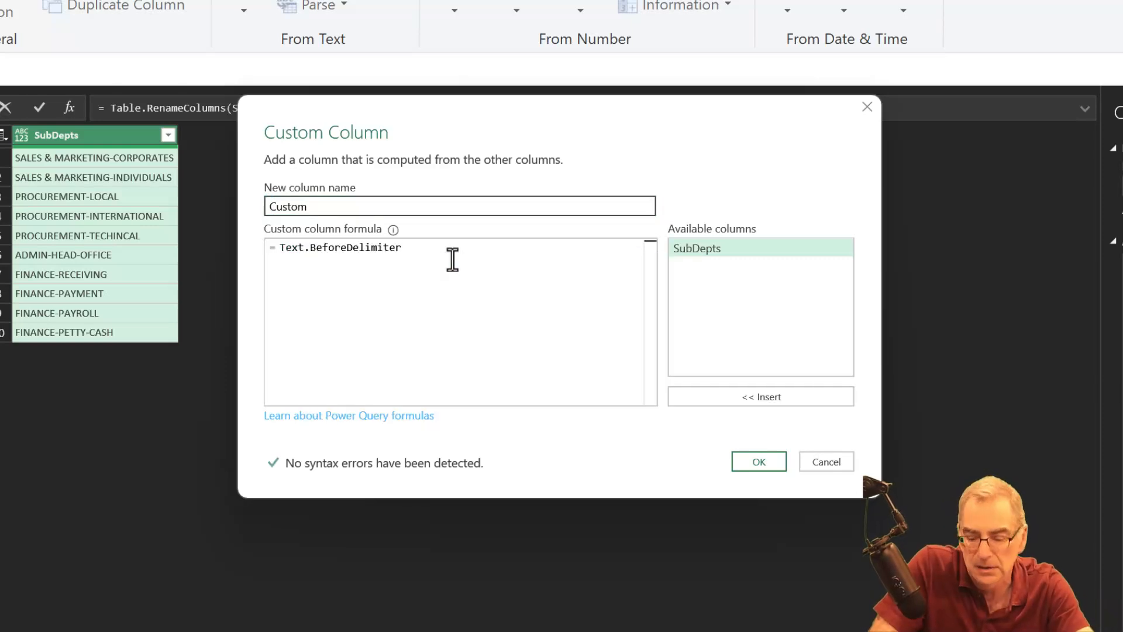
text(([)
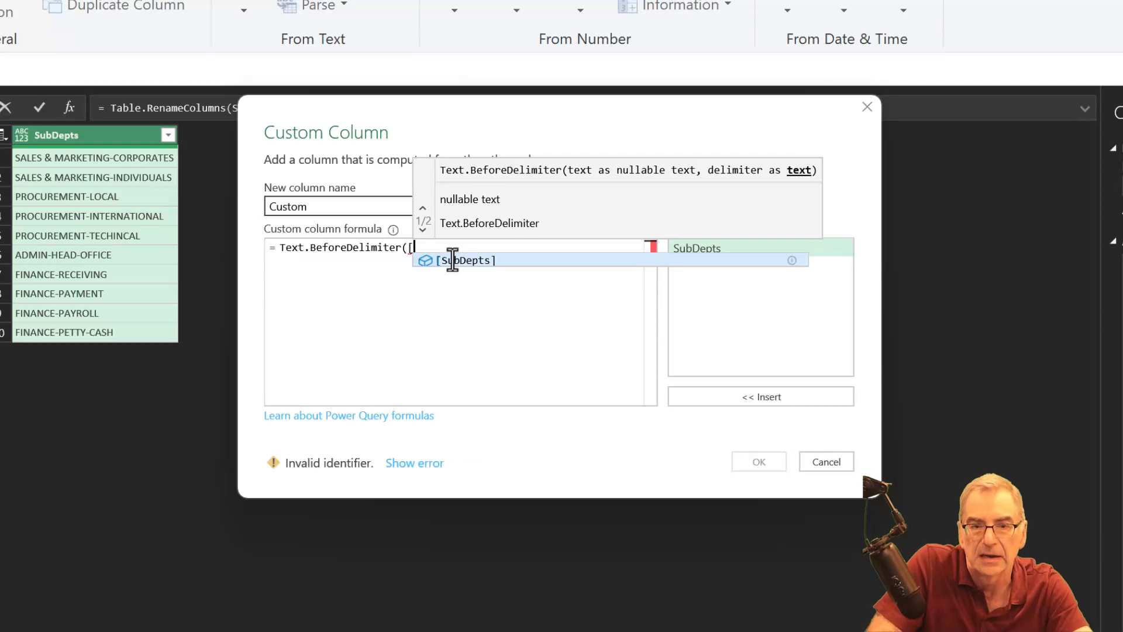
key(Tab)
text(,)
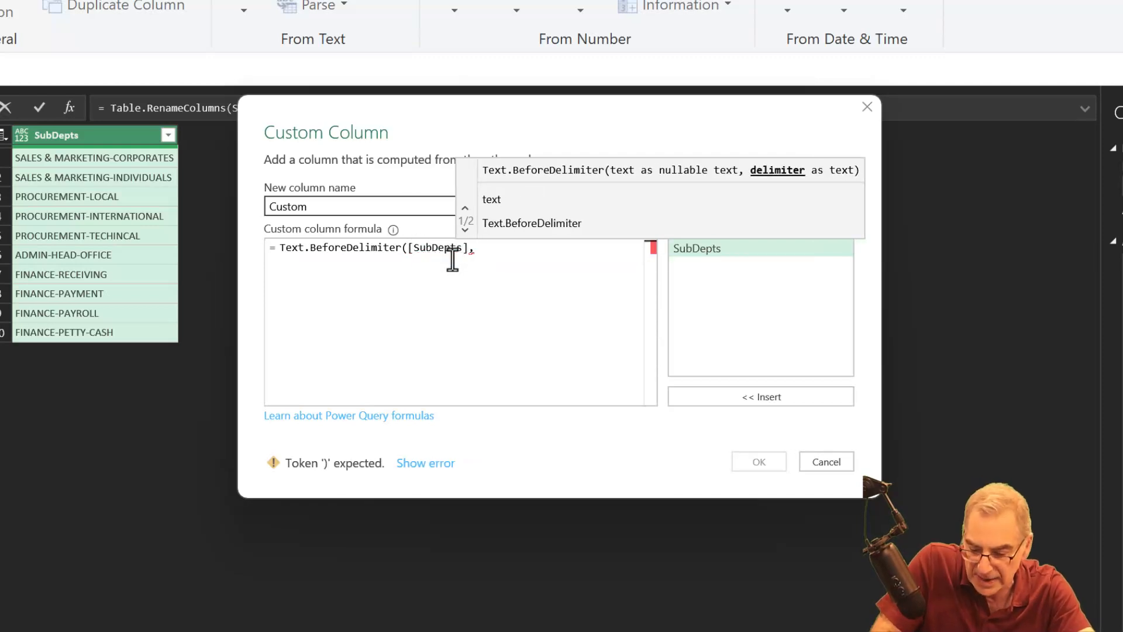
text( "-")
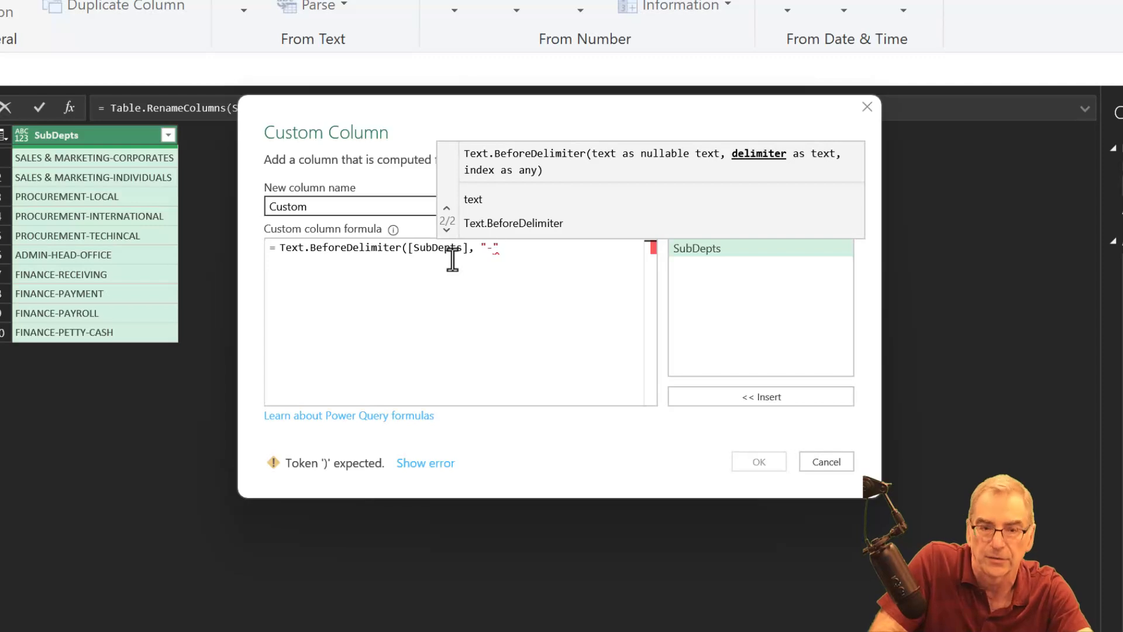
text())
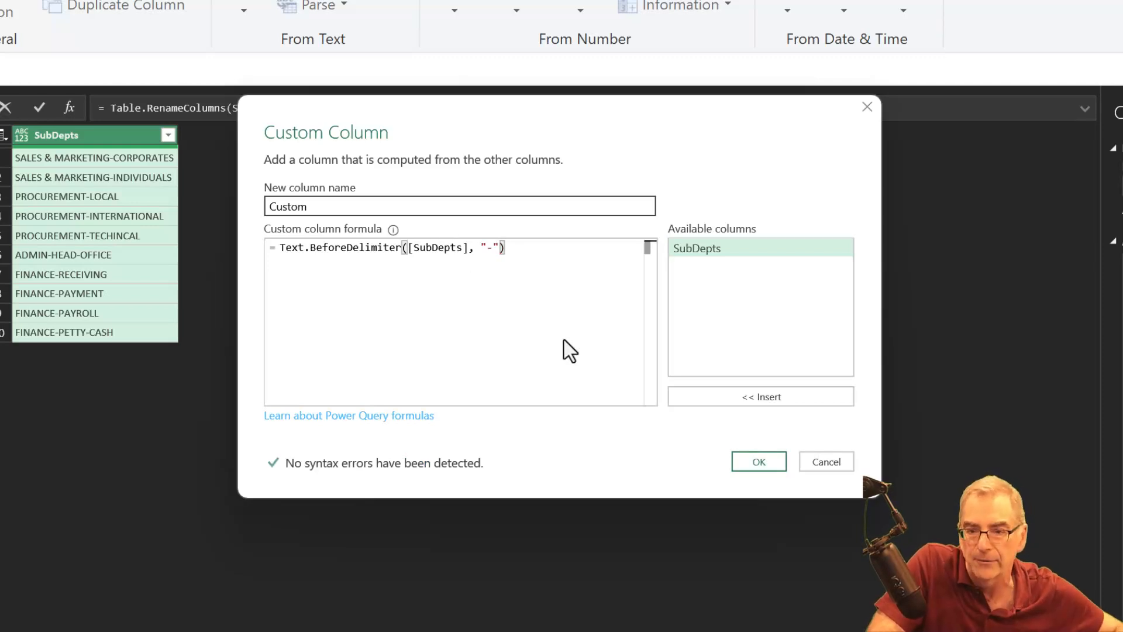
click(748, 467)
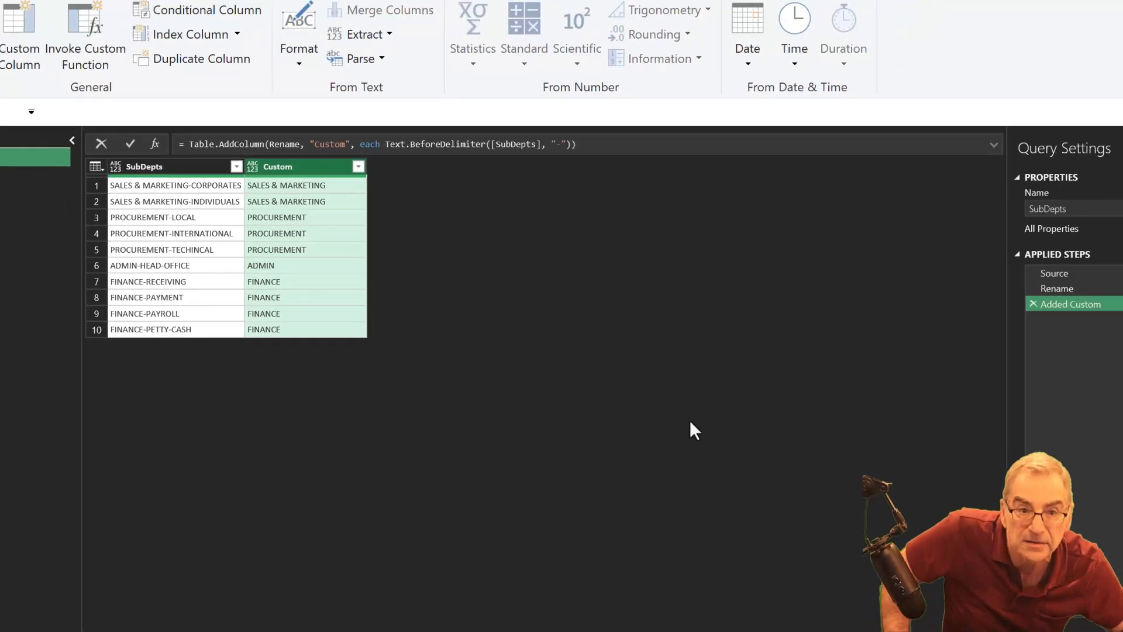
- Change the new column's name from Custom to Dept within the Table.AddColumn formula
double_click(349, 158)
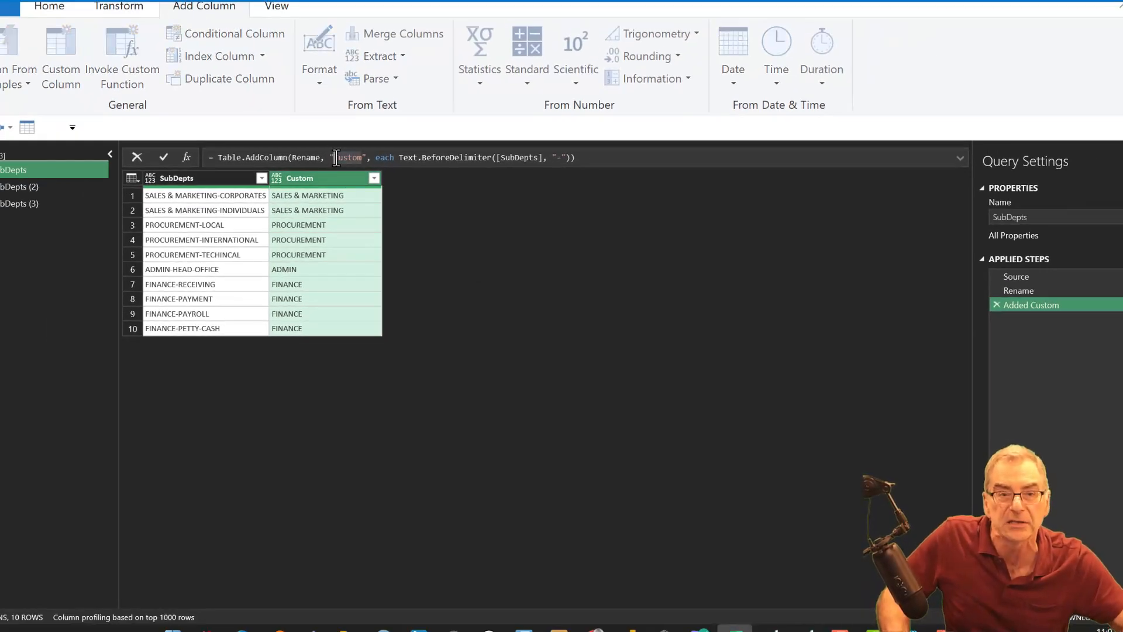
text(Dept)
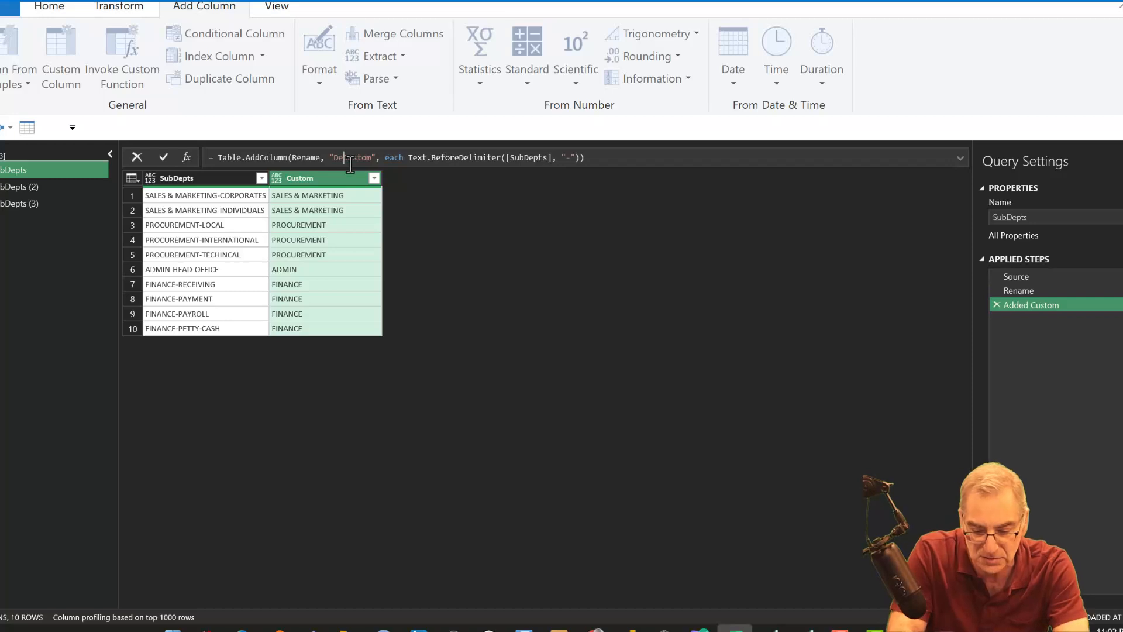
key(Return)
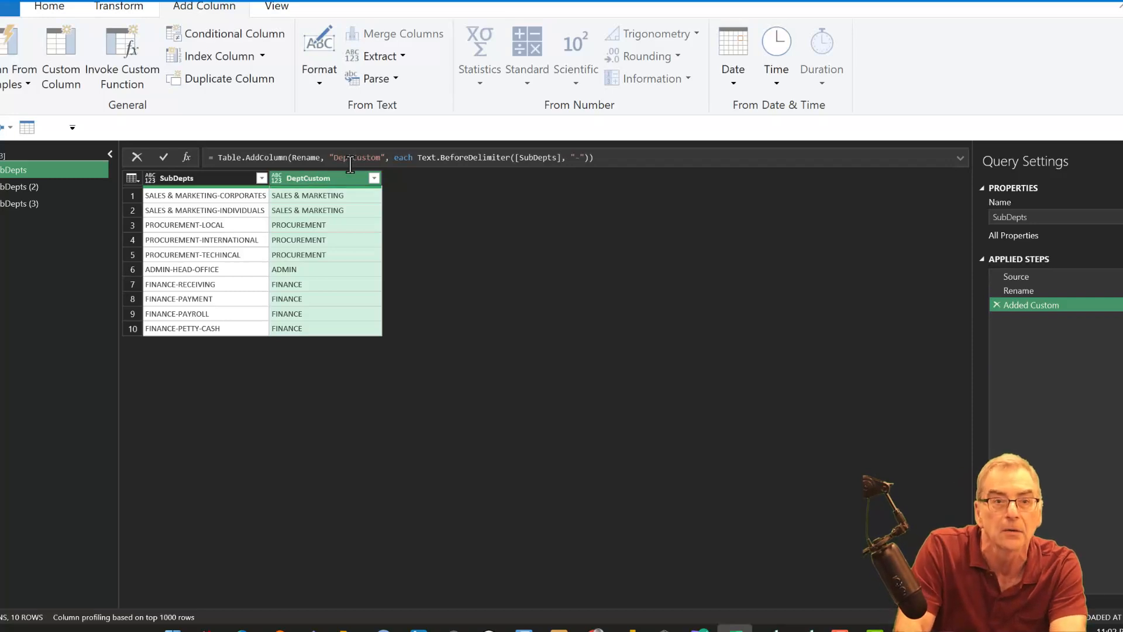
key(Delete)
key(Delete)
key(Delete)
key(Delete)
key(Delete)
key(Delete)
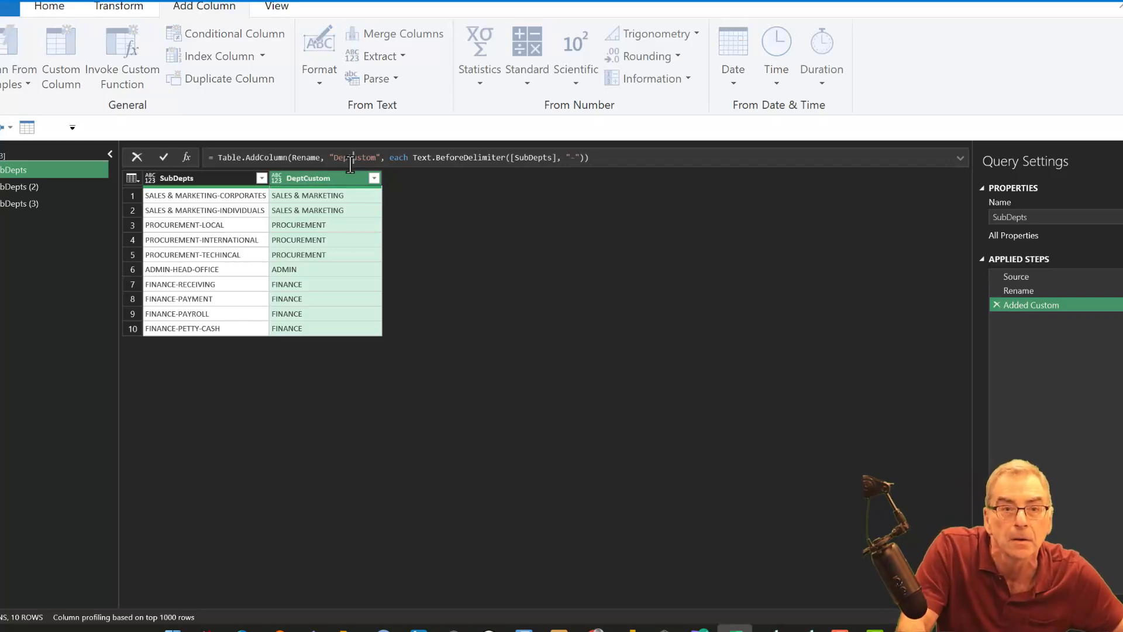
key(Return)
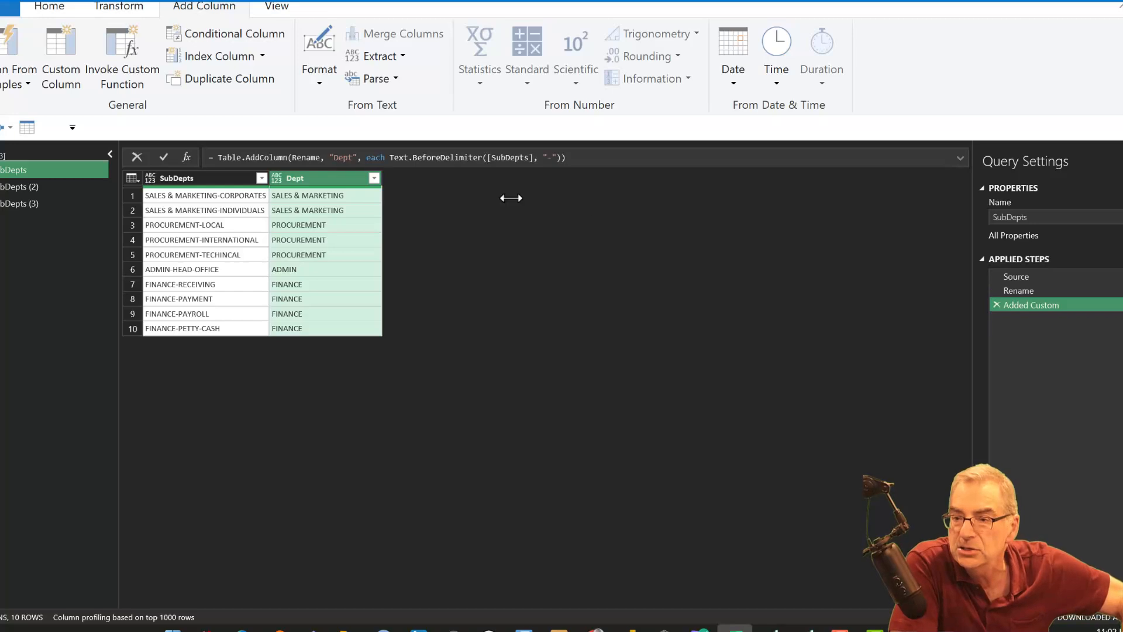
- Rename the Added Custom applied step as AddCols
double_click(1032, 305)
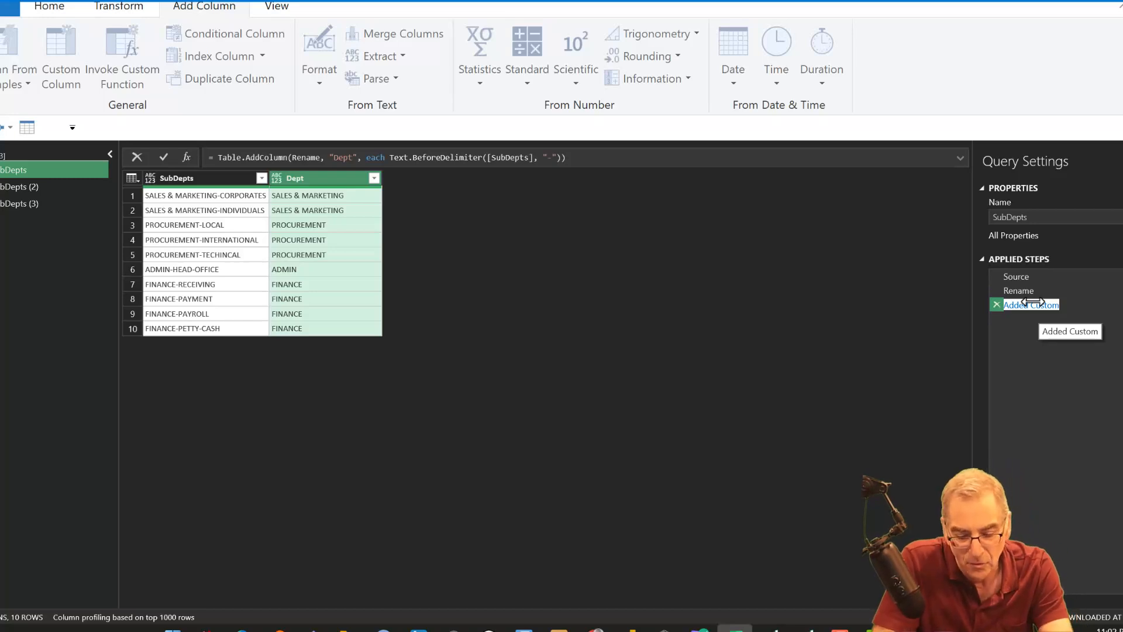
text(Add)
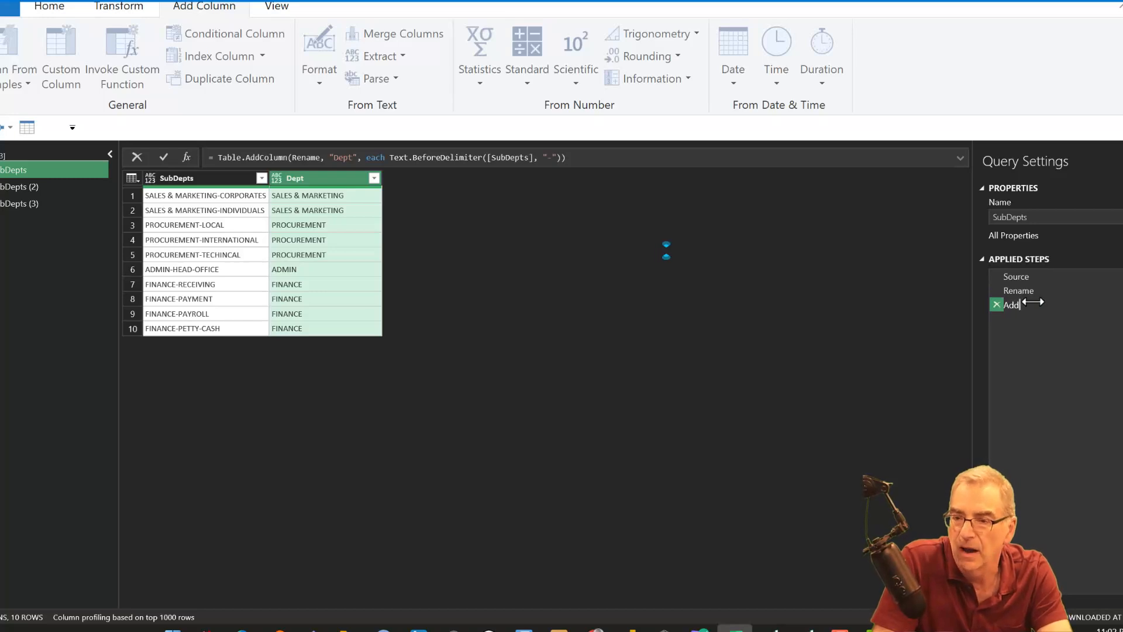
text(Co)
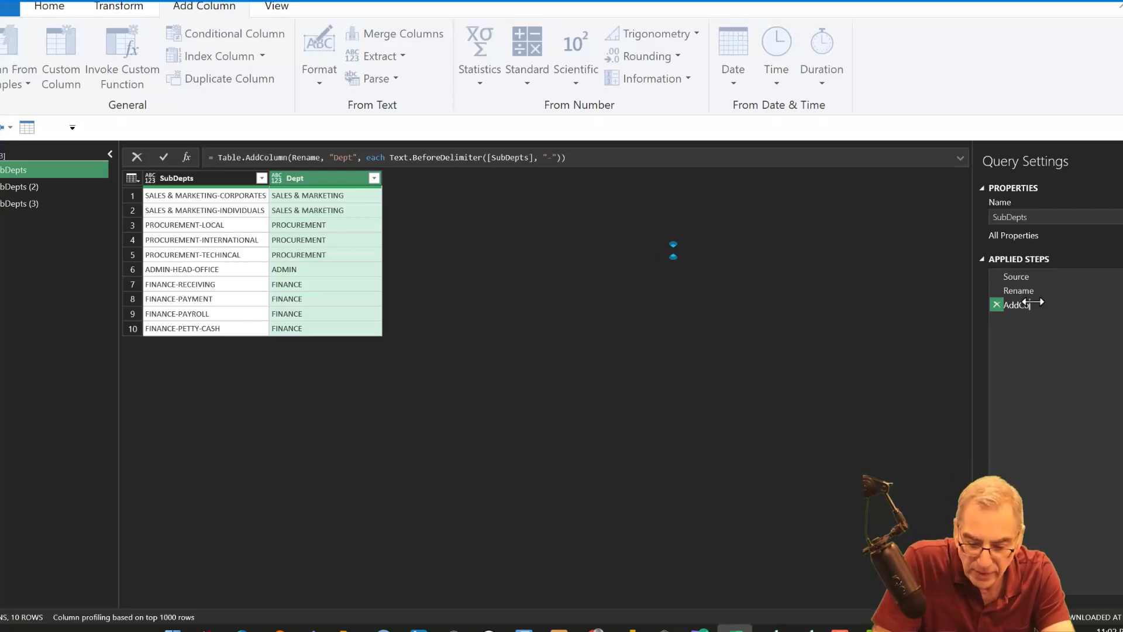
text(ls)
key(Return)
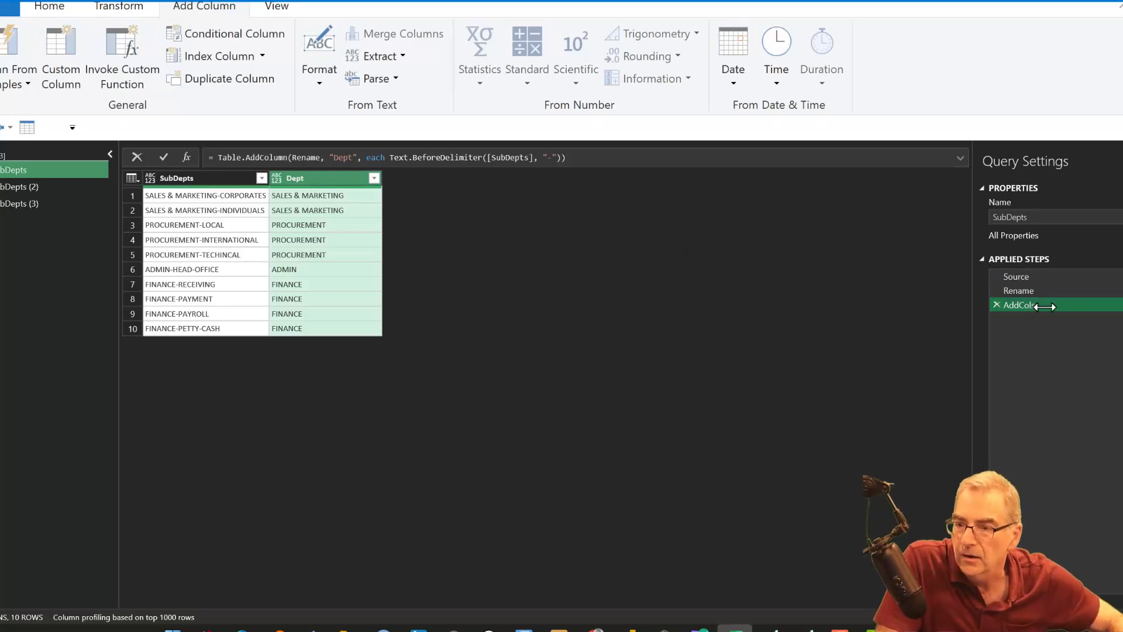
- Rename the applied step that adds the Dept column as AddDept
double_click(1019, 304)
text(AddDept)
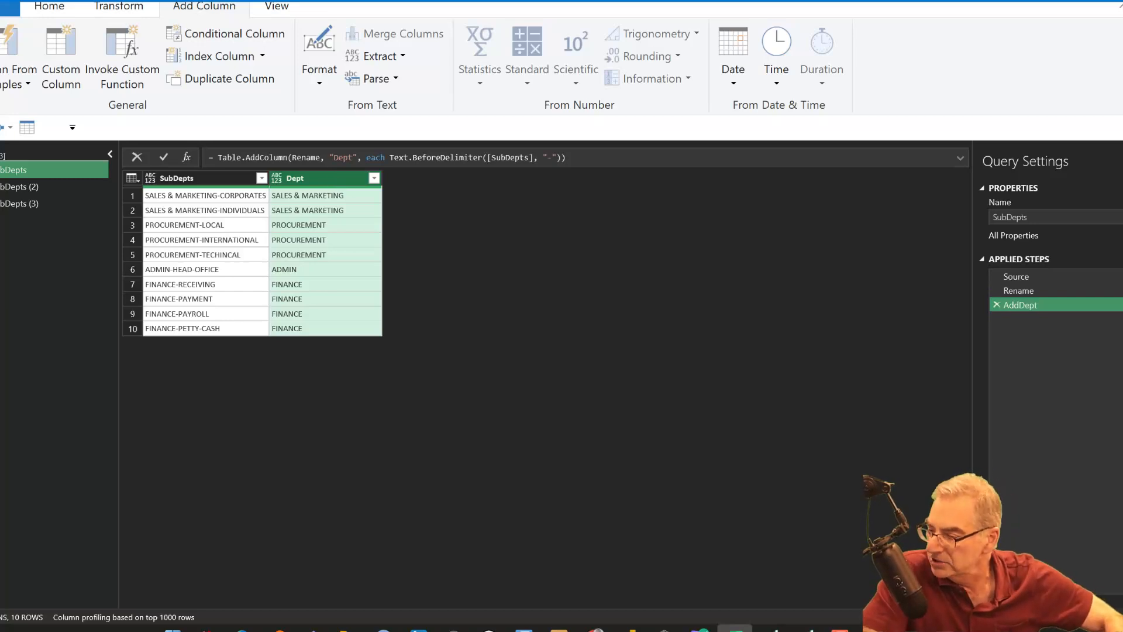
- Switch to IrfanView and place its image of the expected solution over the Power Query Editor, below the data preview
key(alt+Tab)
drag(1117, 398, 687, 461)
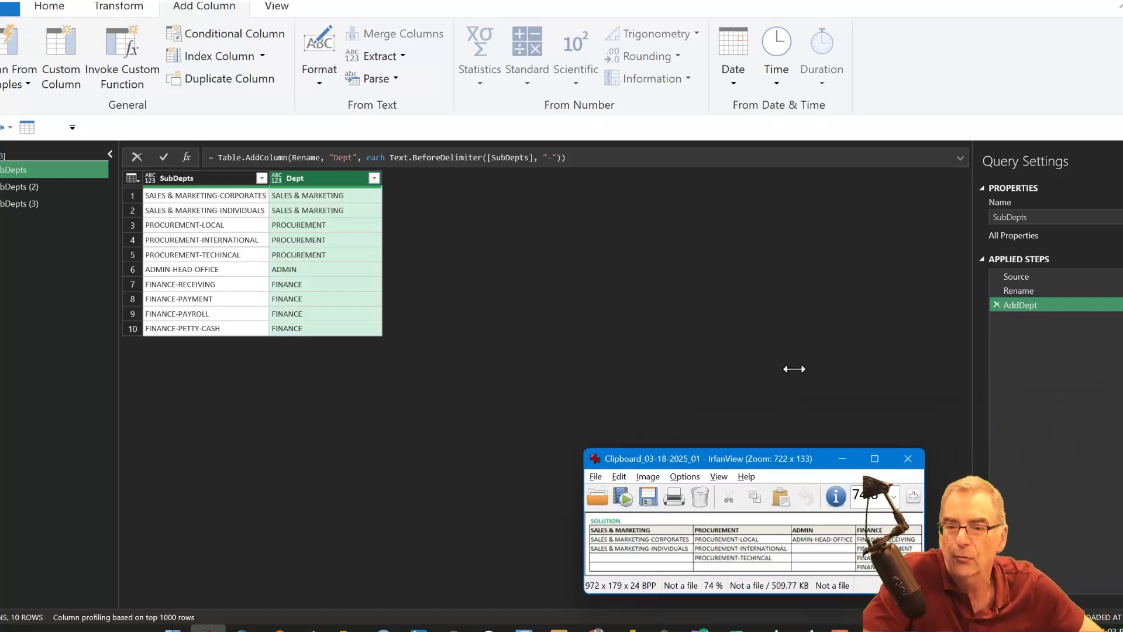
click(783, 383)
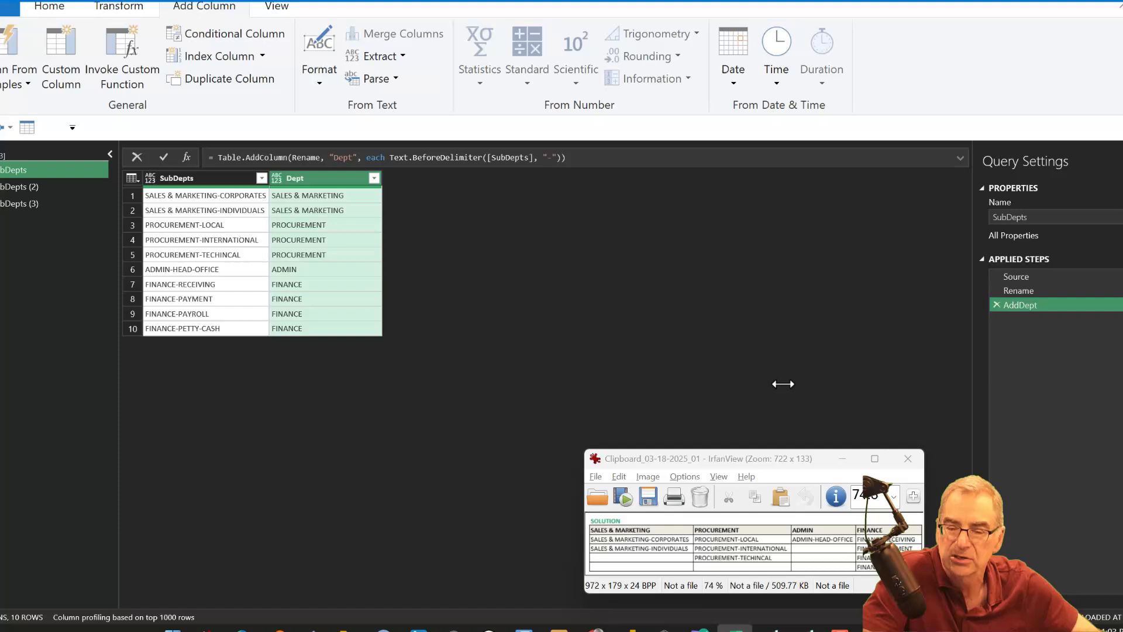
click(786, 461)
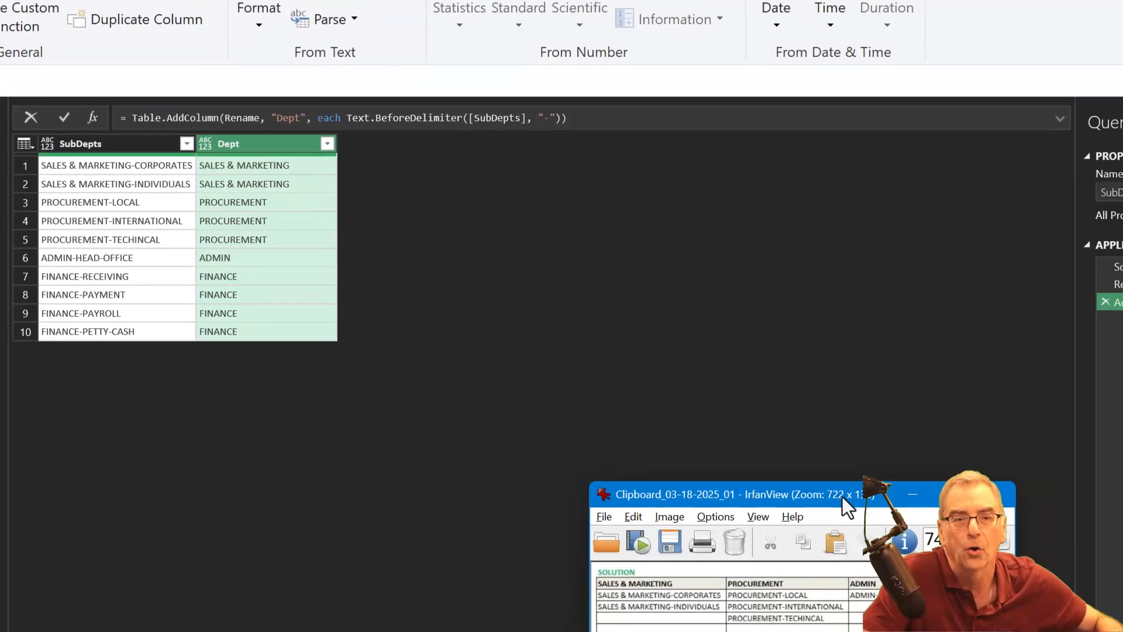
- Pivot the Dept column in the Power Query Editor using SubDepts as the values column and Don't Aggregate as the aggregate function
click(584, 342)
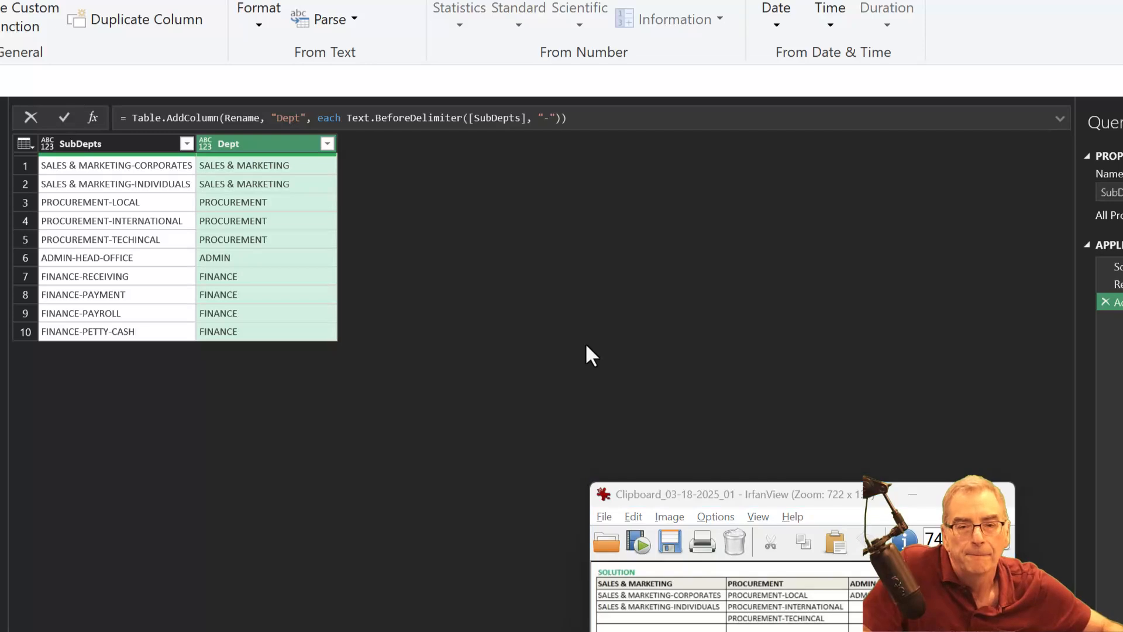
key(ctrl+shift+equal)
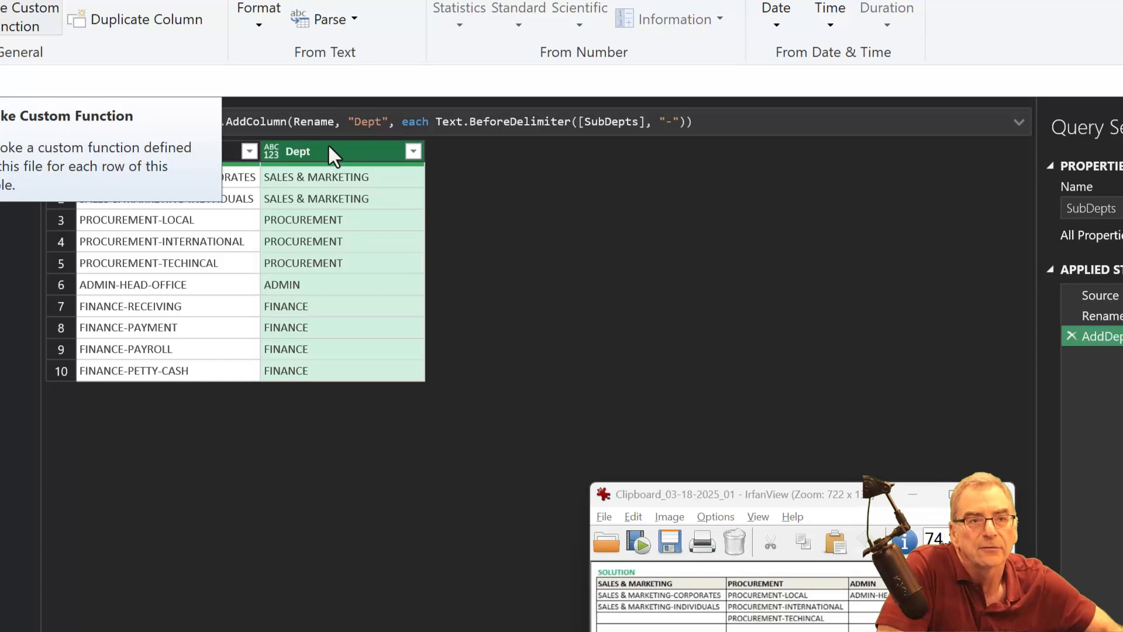
click(7, 1)
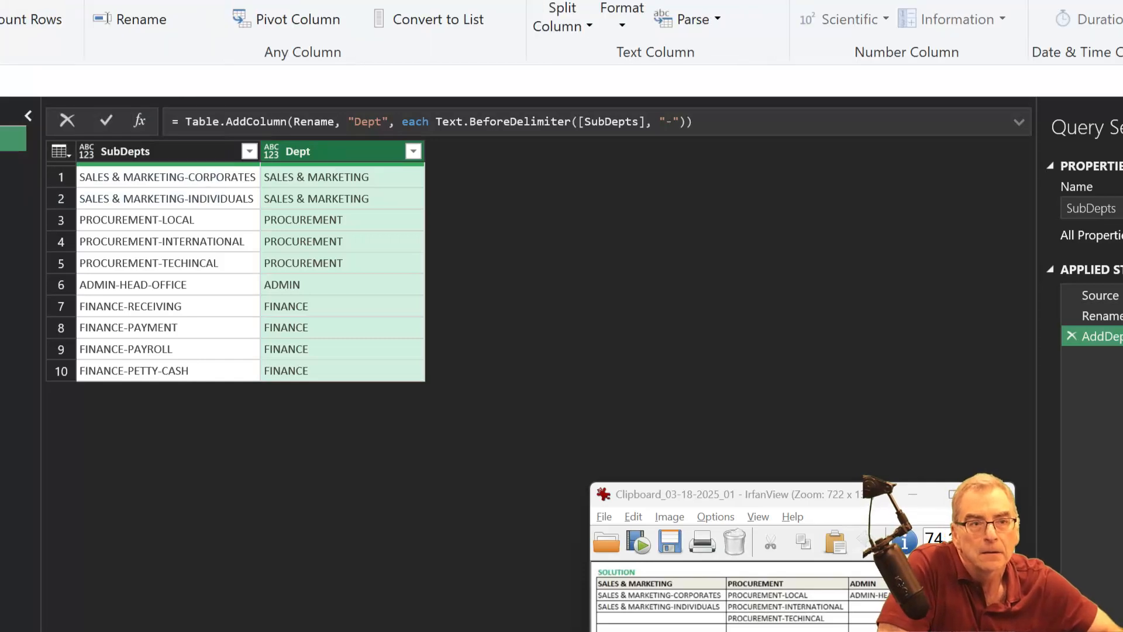
click(296, 19)
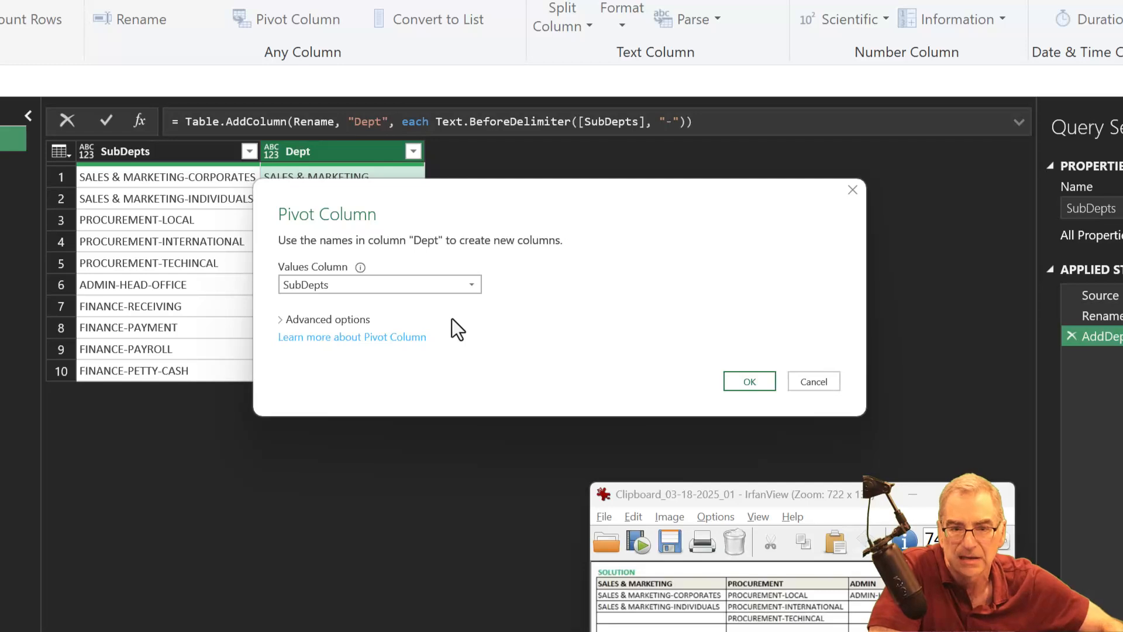
click(341, 315)
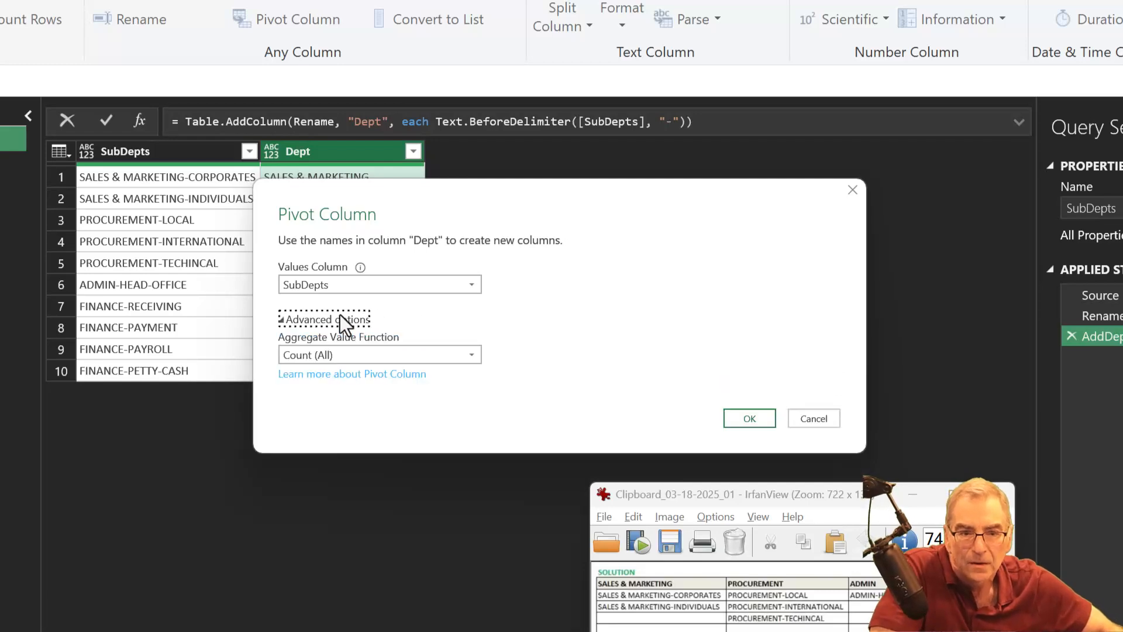
click(352, 348)
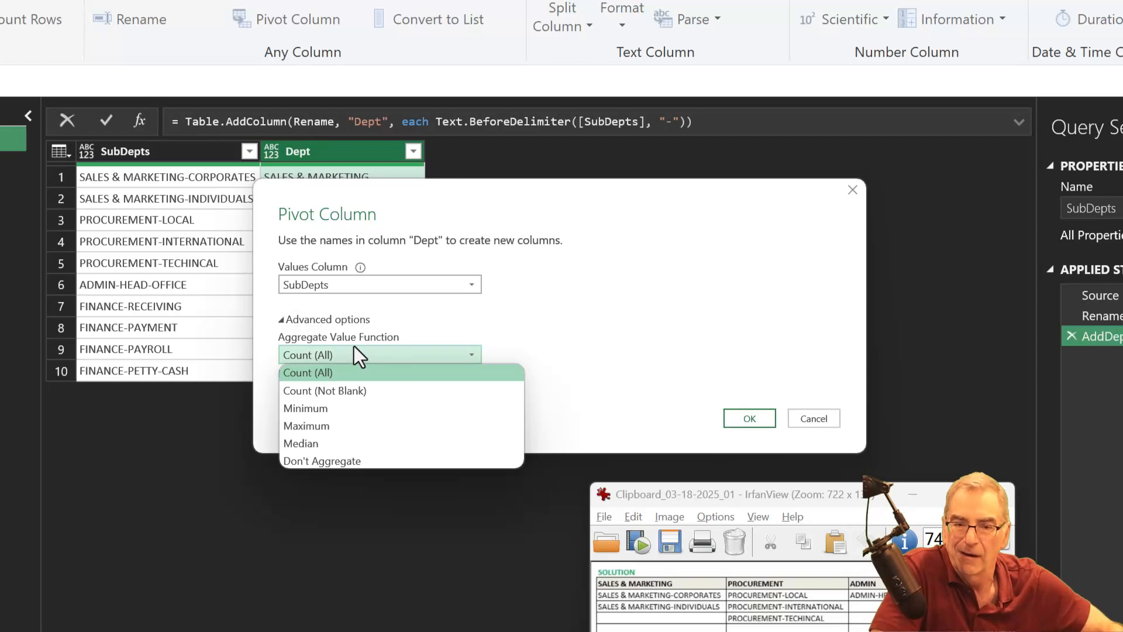
click(333, 456)
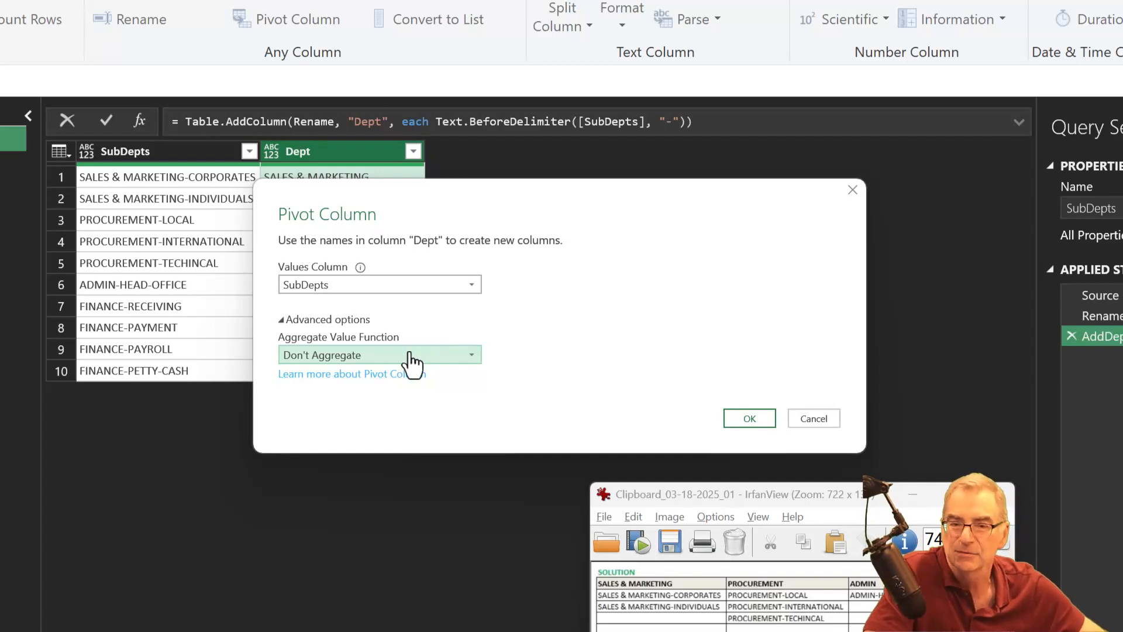
click(736, 420)
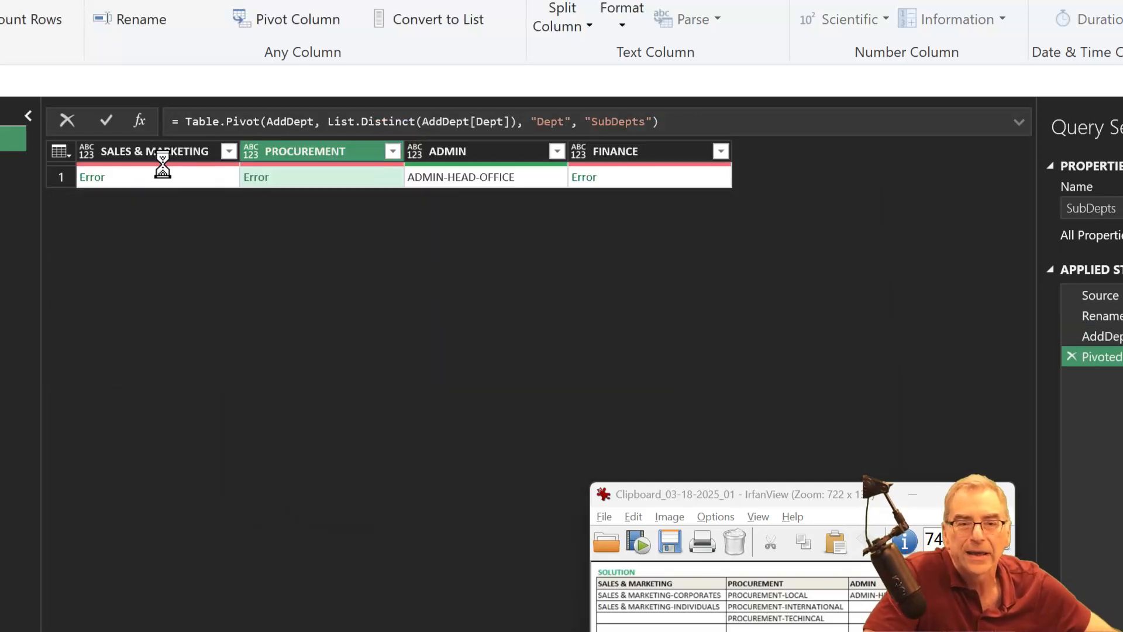
- Show the error details of the SALES & MARKETING cell and move the expected solution image closer to the pivoted table
click(162, 173)
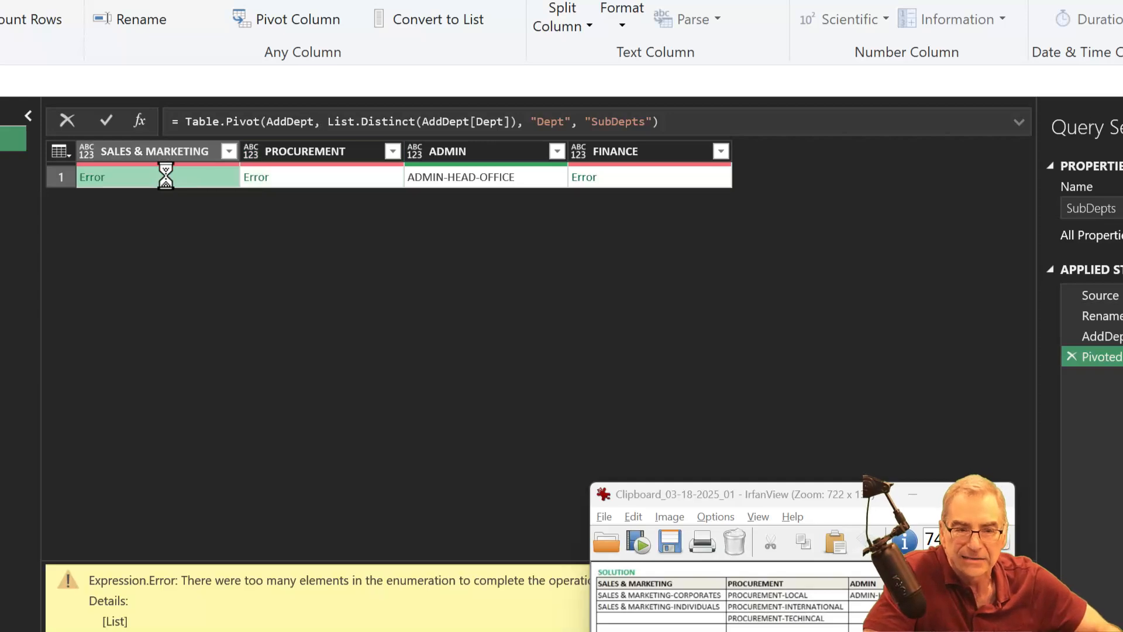
drag(691, 489, 666, 339)
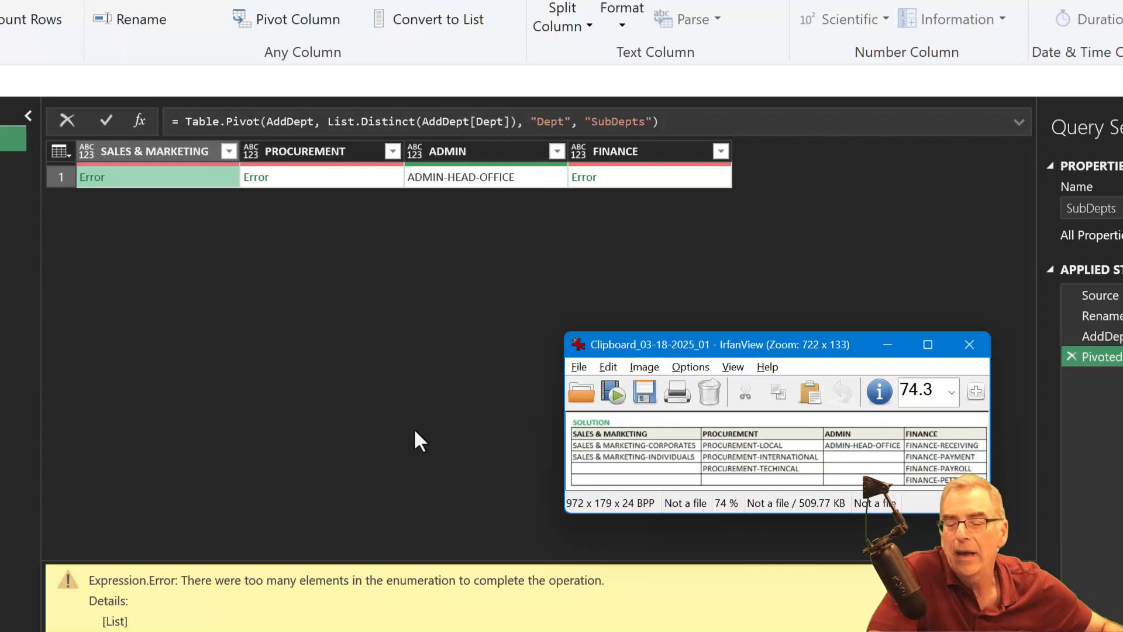
- Rename the applied step that pivots the Dept column as Pivot
click(1119, 357)
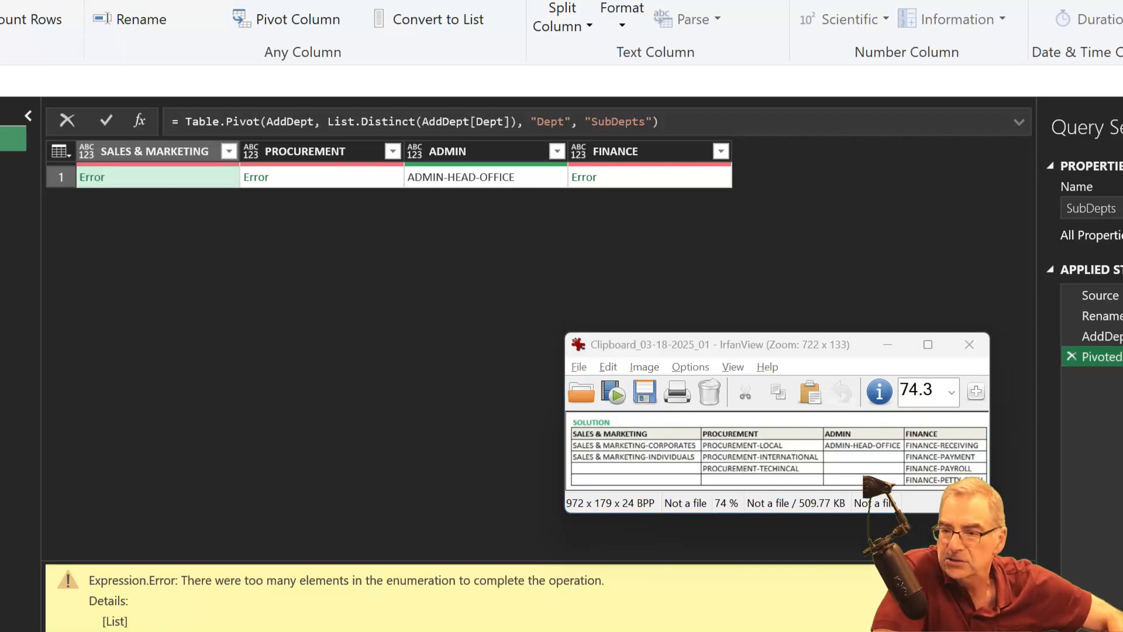
key(F2)
text(Pivot)
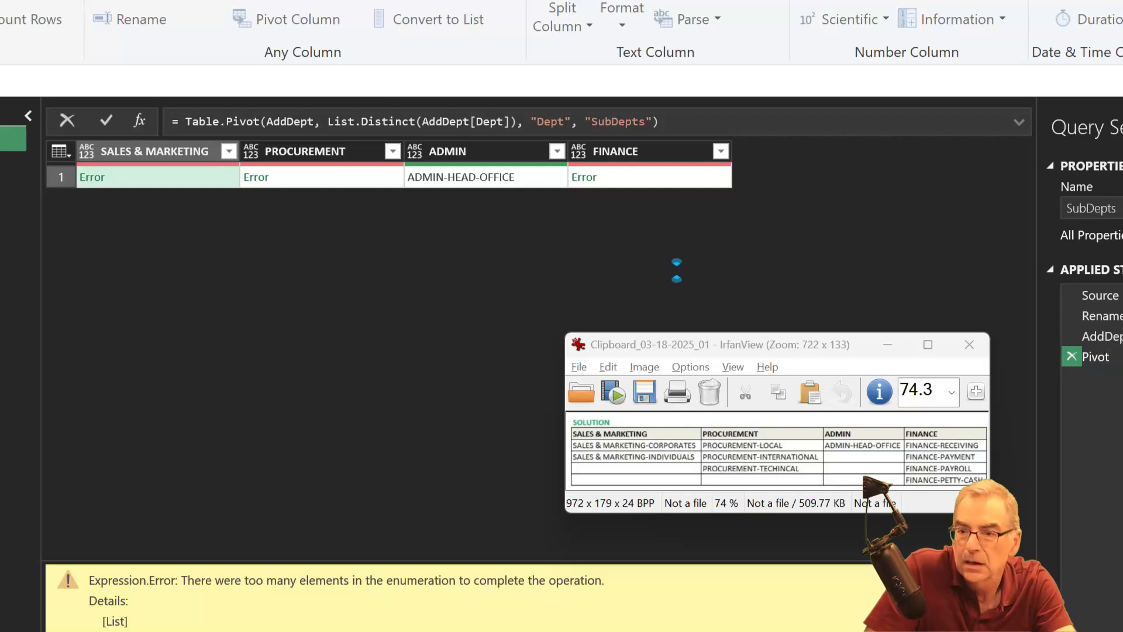
key(Return)
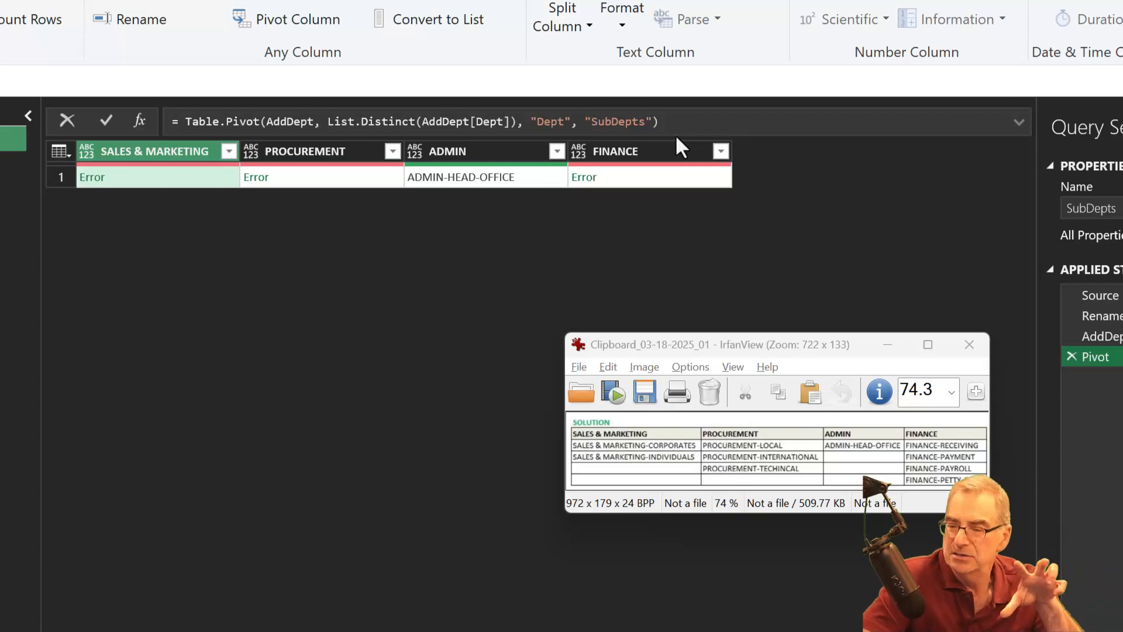
- Delete the Pivot step from the query's applied steps
scroll(676, 136, up, 1)
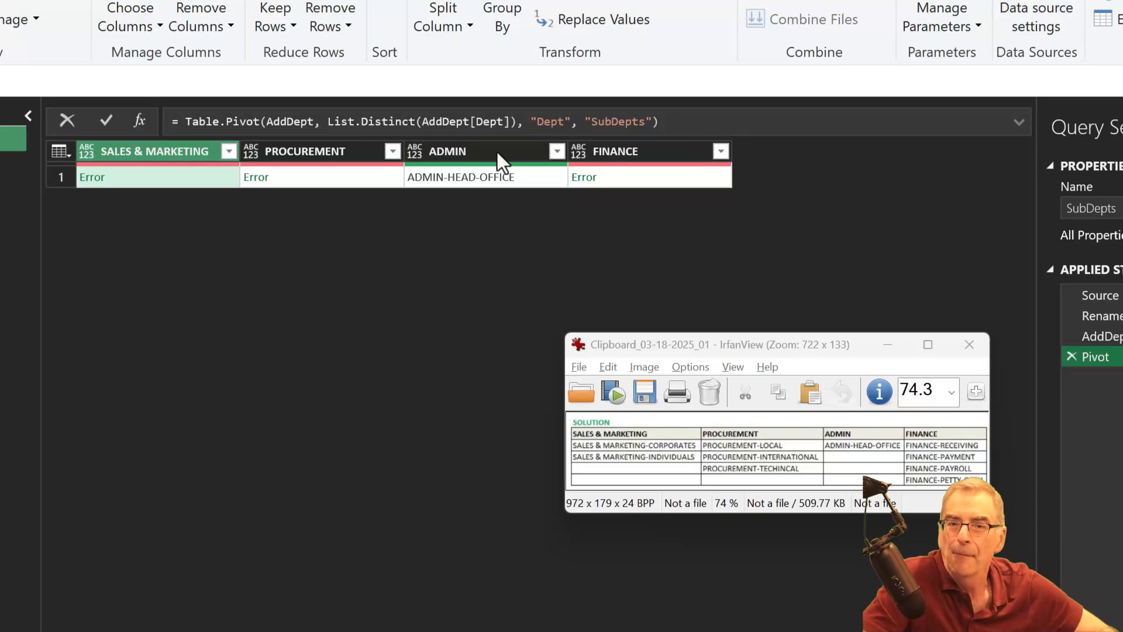
click(162, 180)
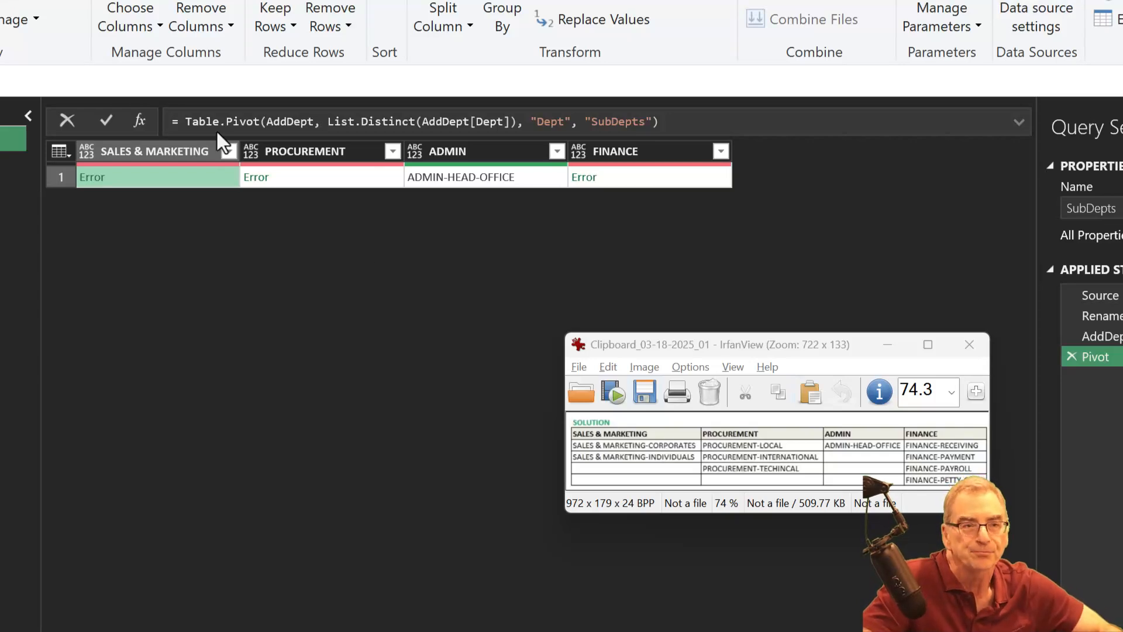
click(18, 5)
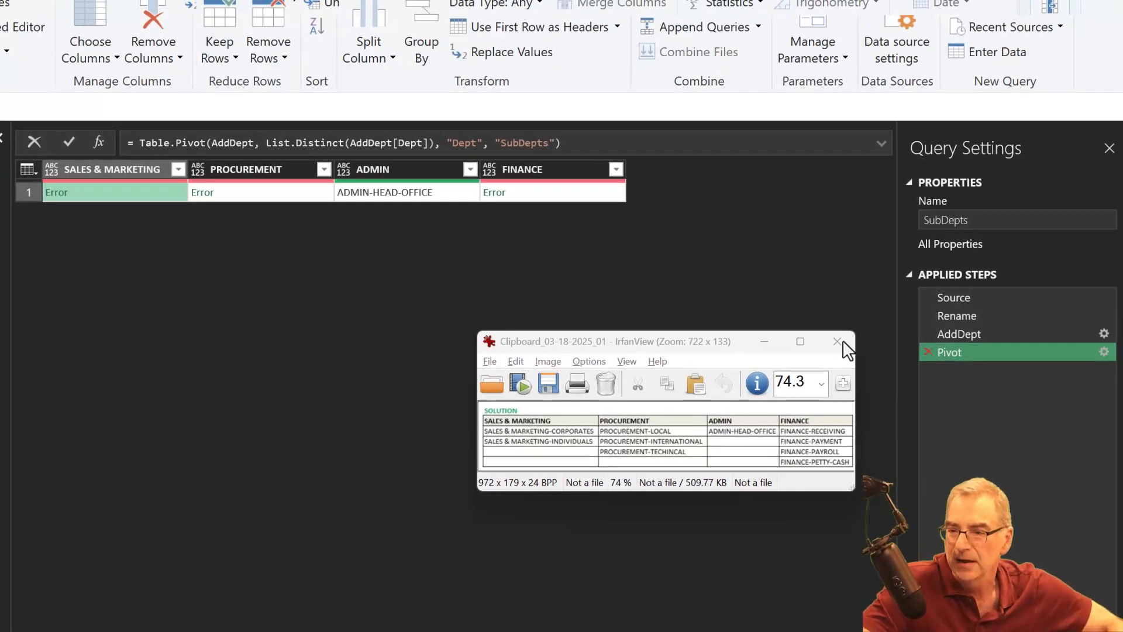
key(Delete)
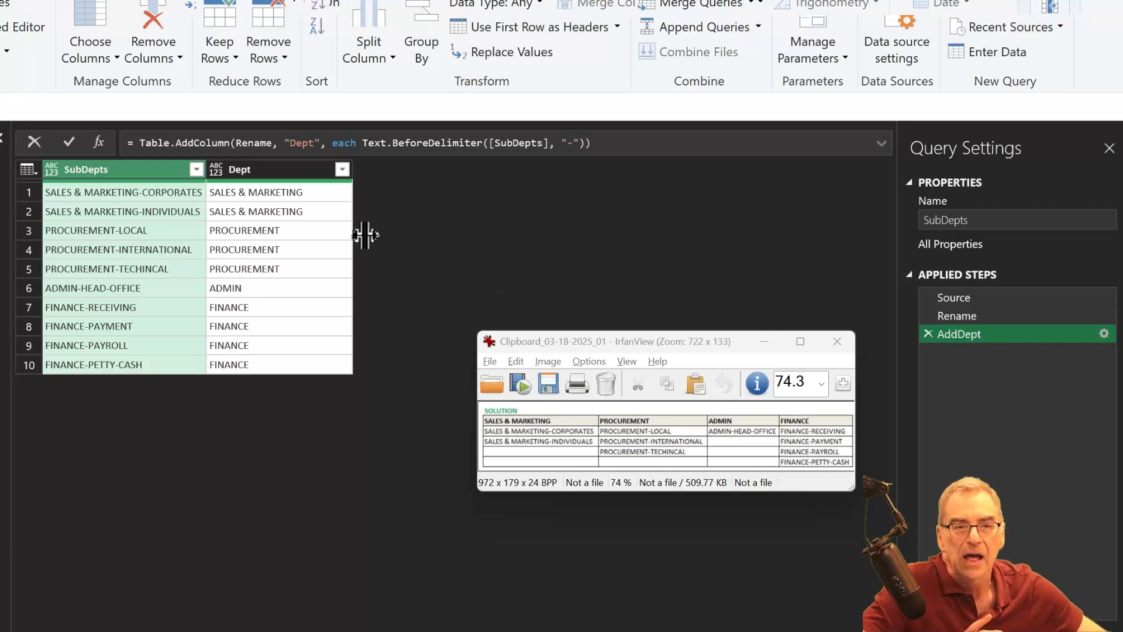
- Group the rows by Dept into a new column named All with the All Rows operation, moving the solution image clear of the dialog
click(285, 169)
right_click(292, 169)
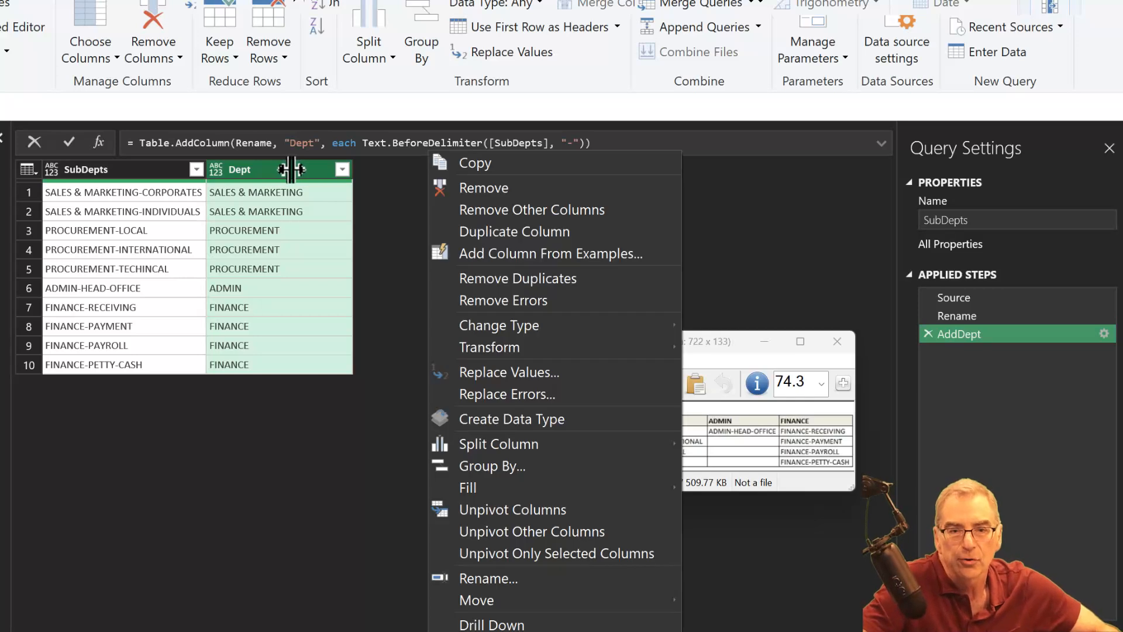
click(506, 467)
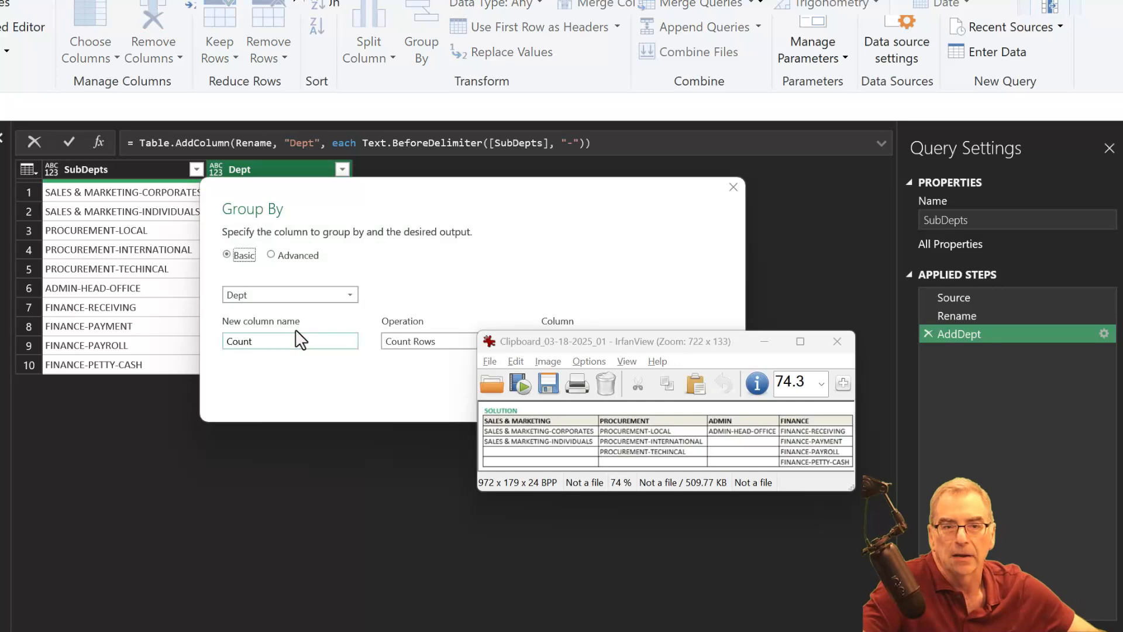
click(296, 339)
double_click(286, 340)
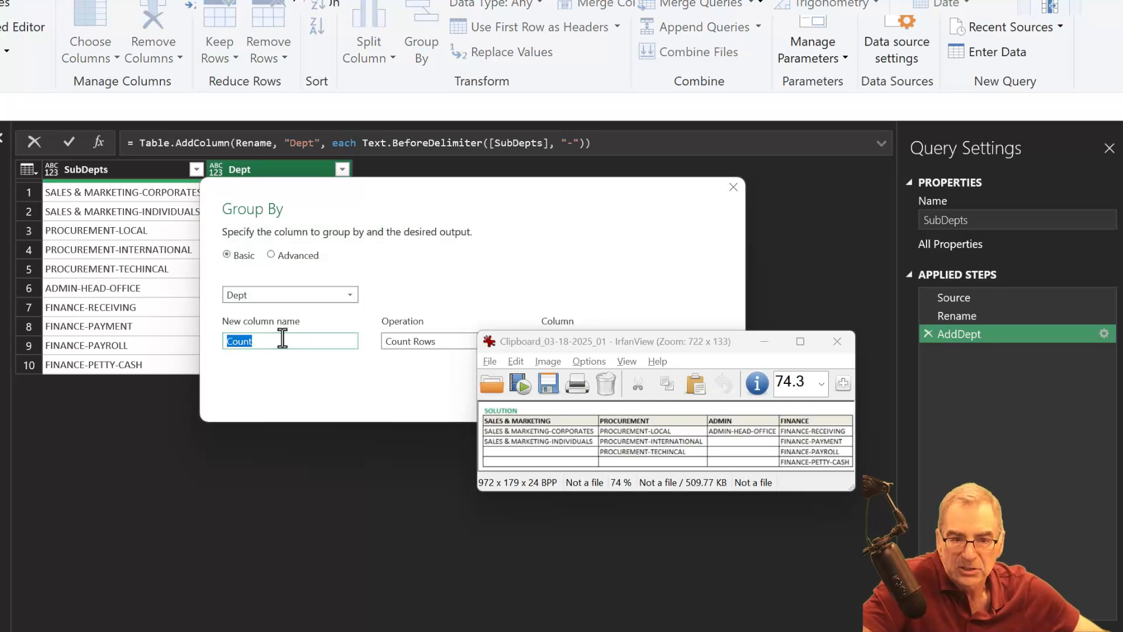
text(All)
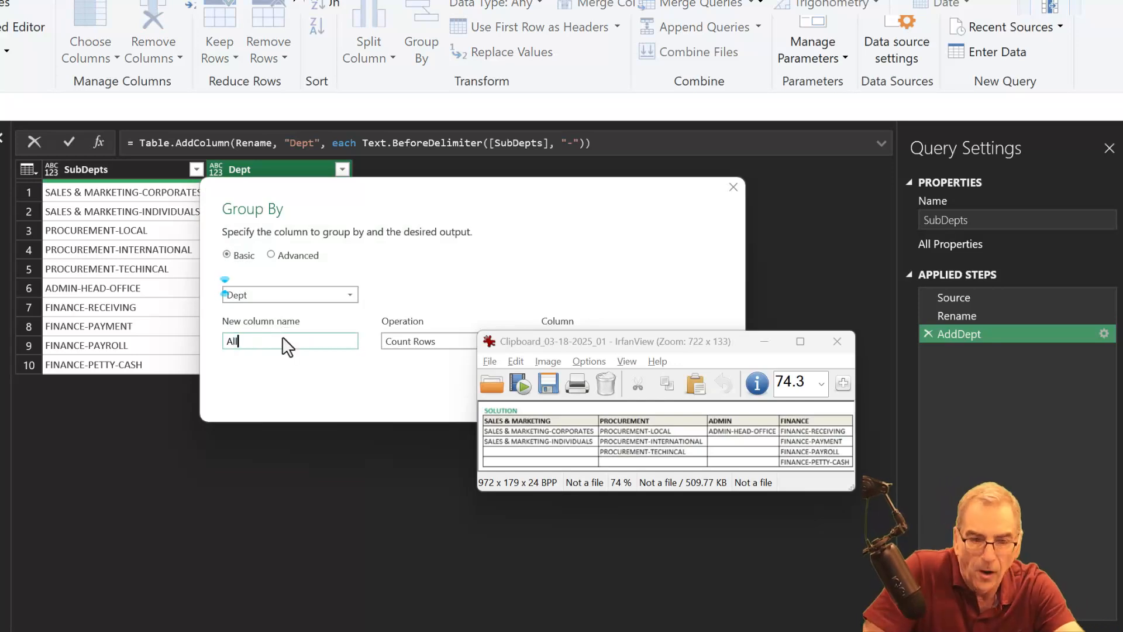
click(447, 342)
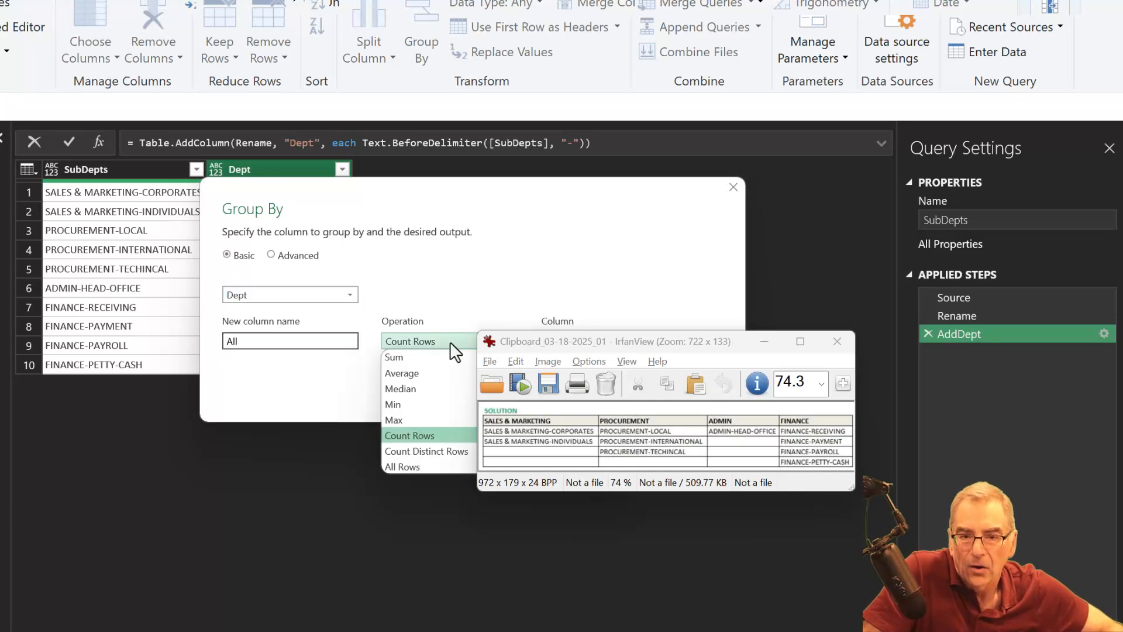
click(443, 465)
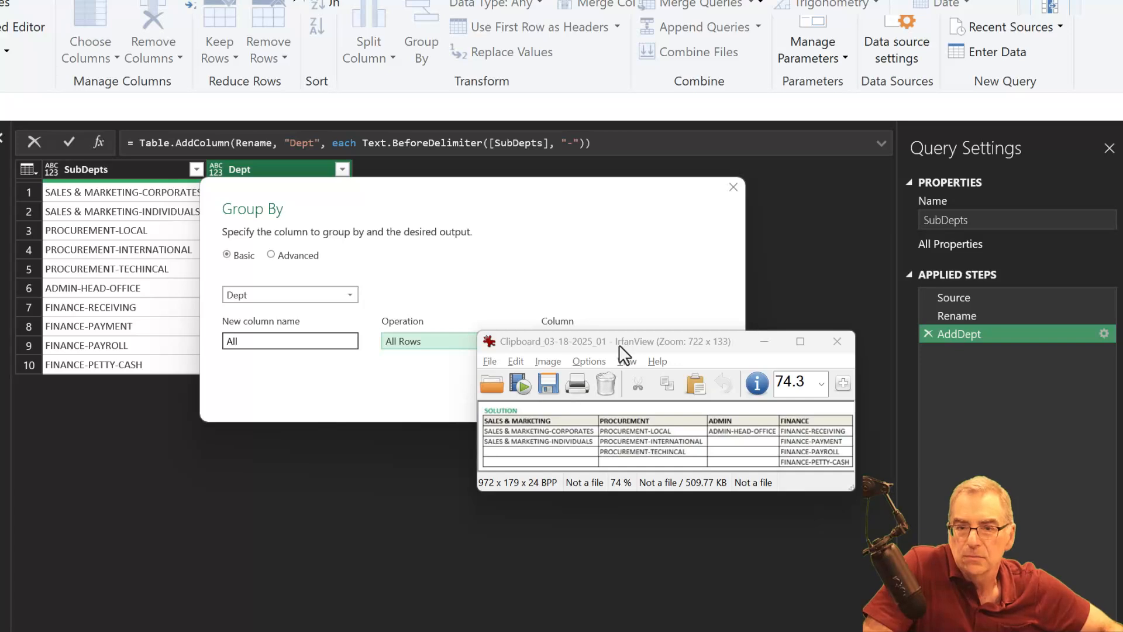
drag(631, 349, 660, 505)
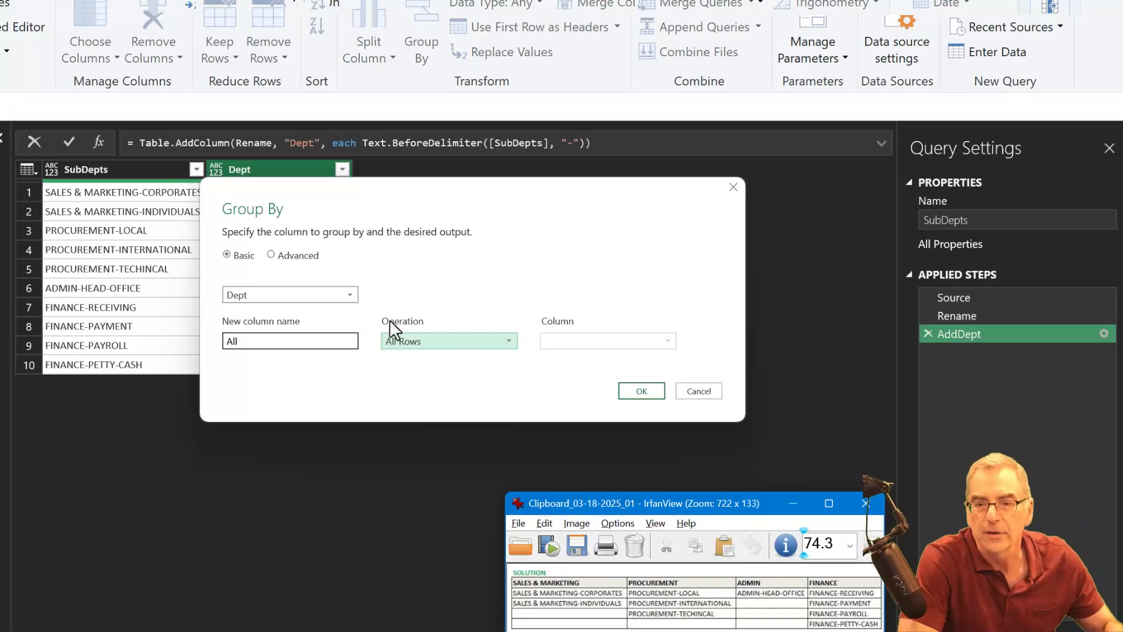
click(634, 386)
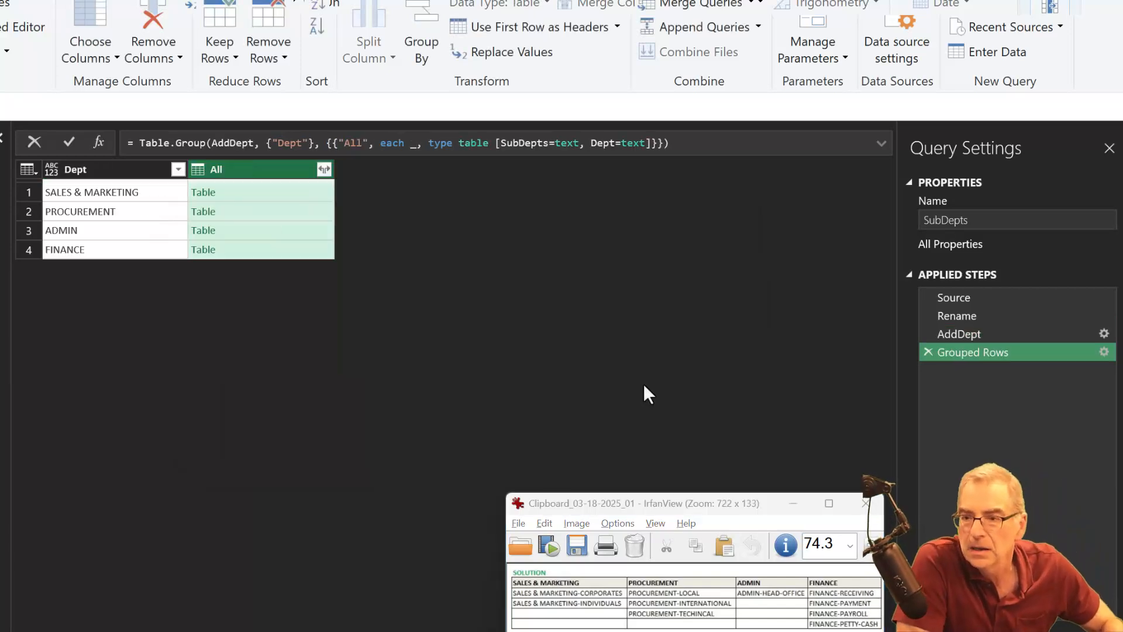
- Rename the grouping step as Group and preview the nested All table for SALES & MARKETING
click(990, 352)
text(G)
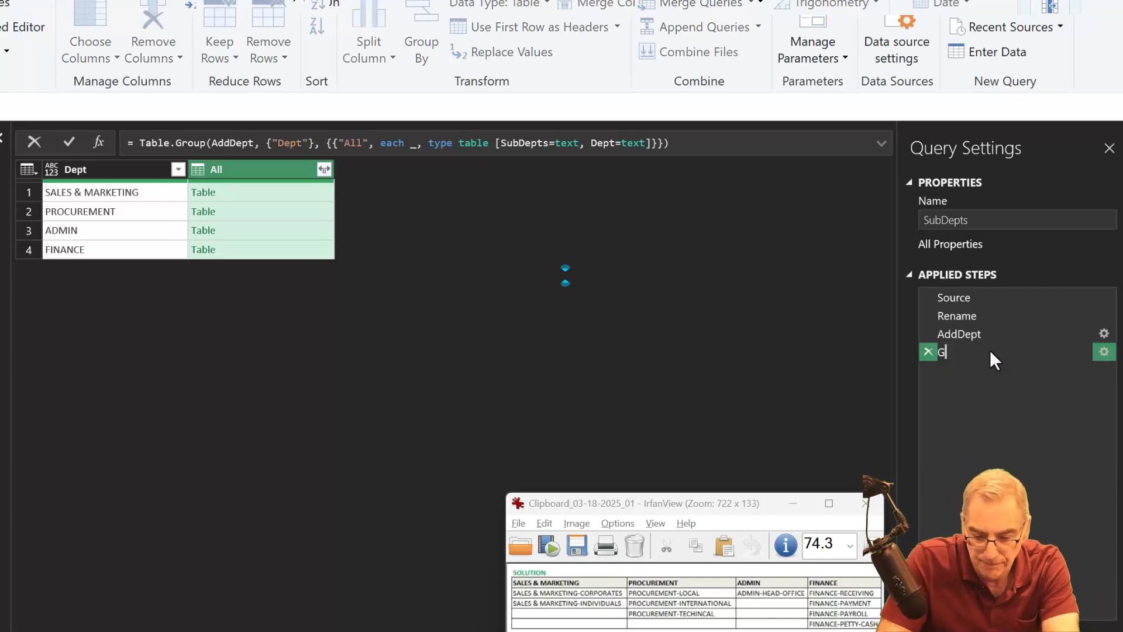
text(roup)
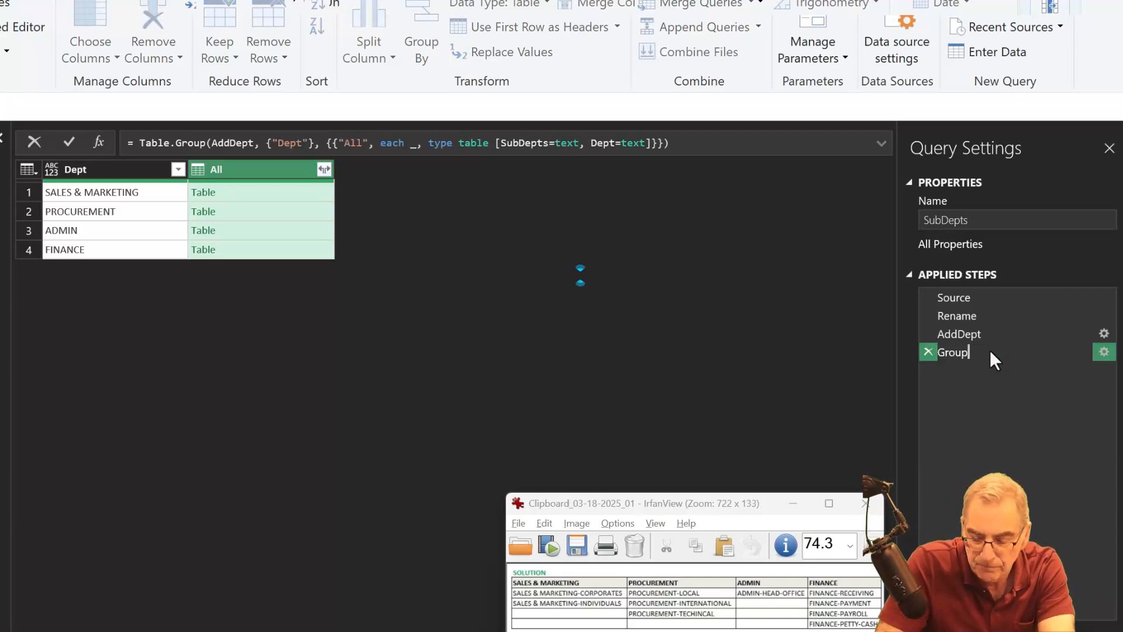
key(Return)
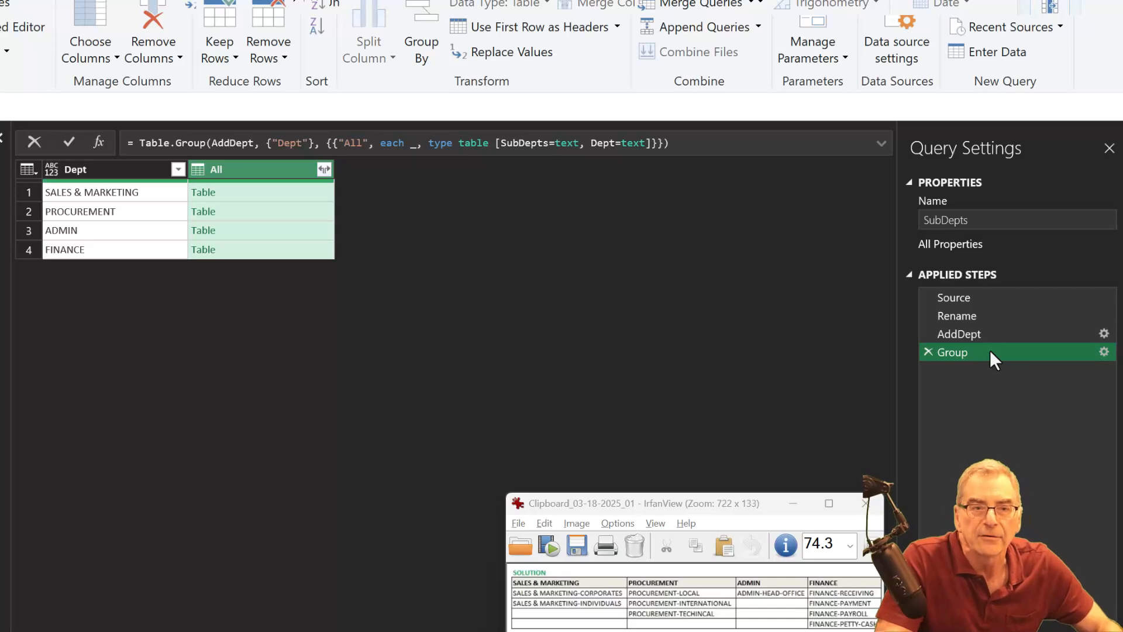
click(292, 188)
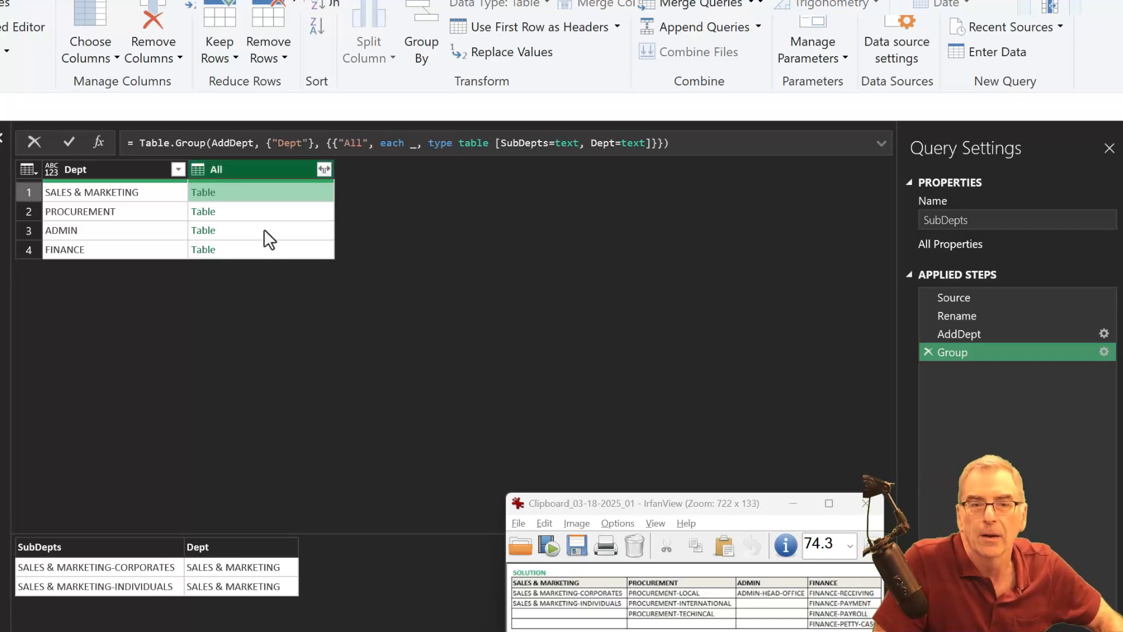
- Add a custom column named Custom with the formula Table.AddIndexColumn([All], "Index")
click(261, 169)
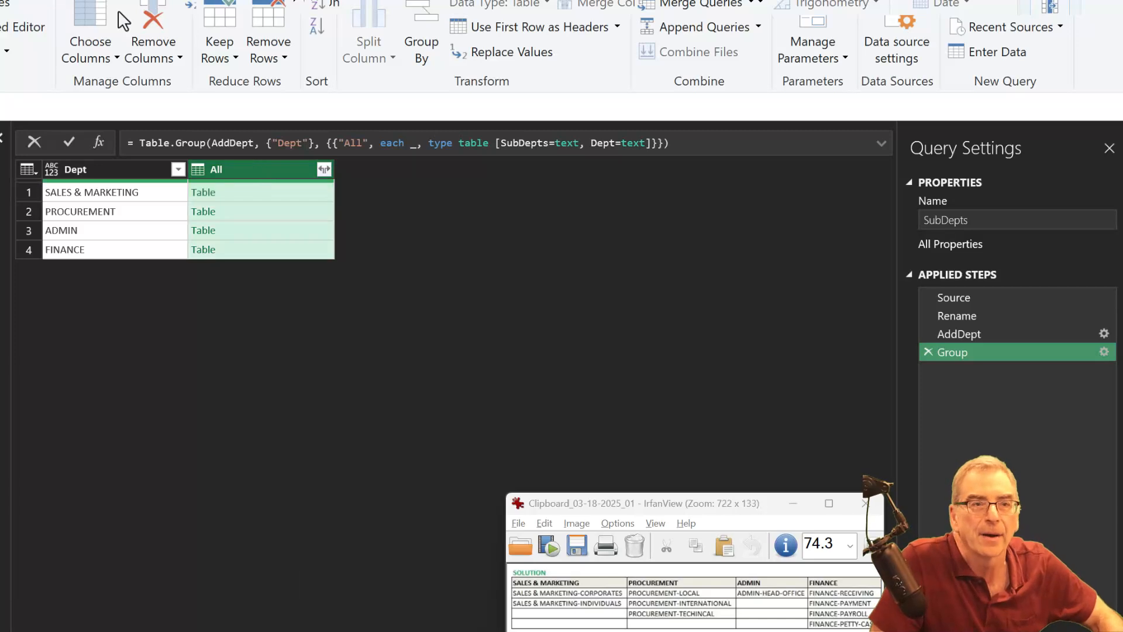
click(47, 0)
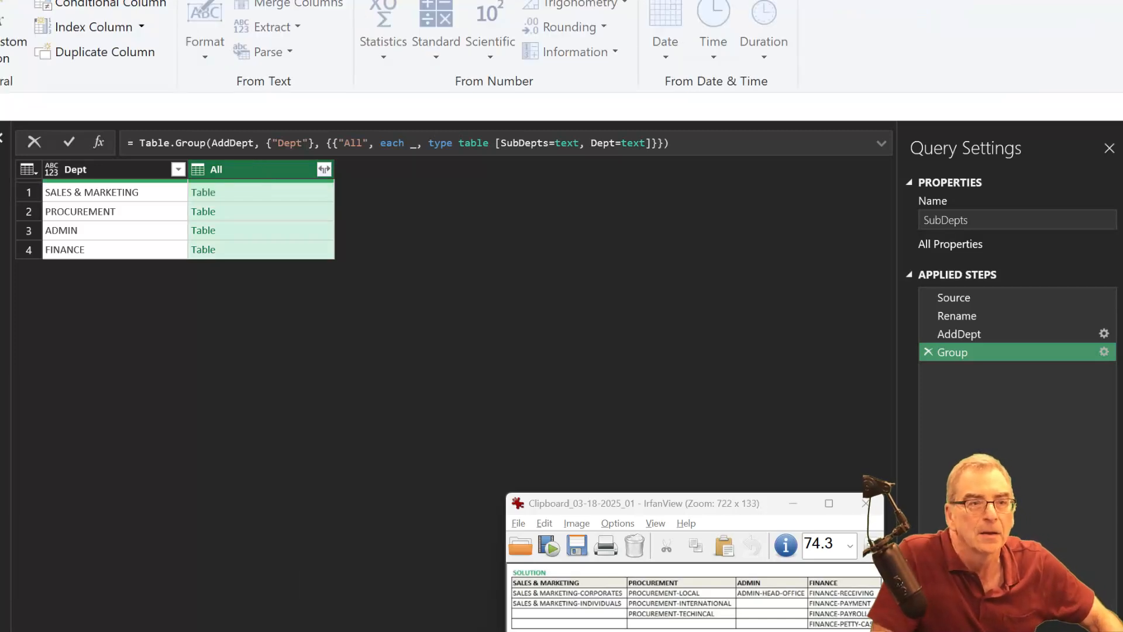
click(11, 44)
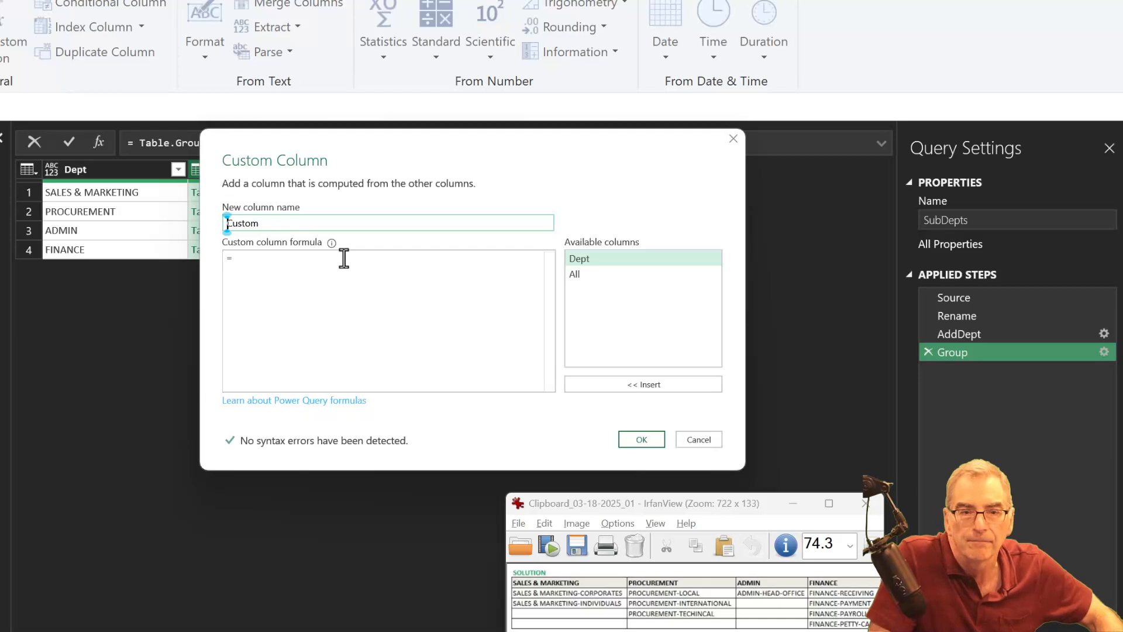
click(327, 270)
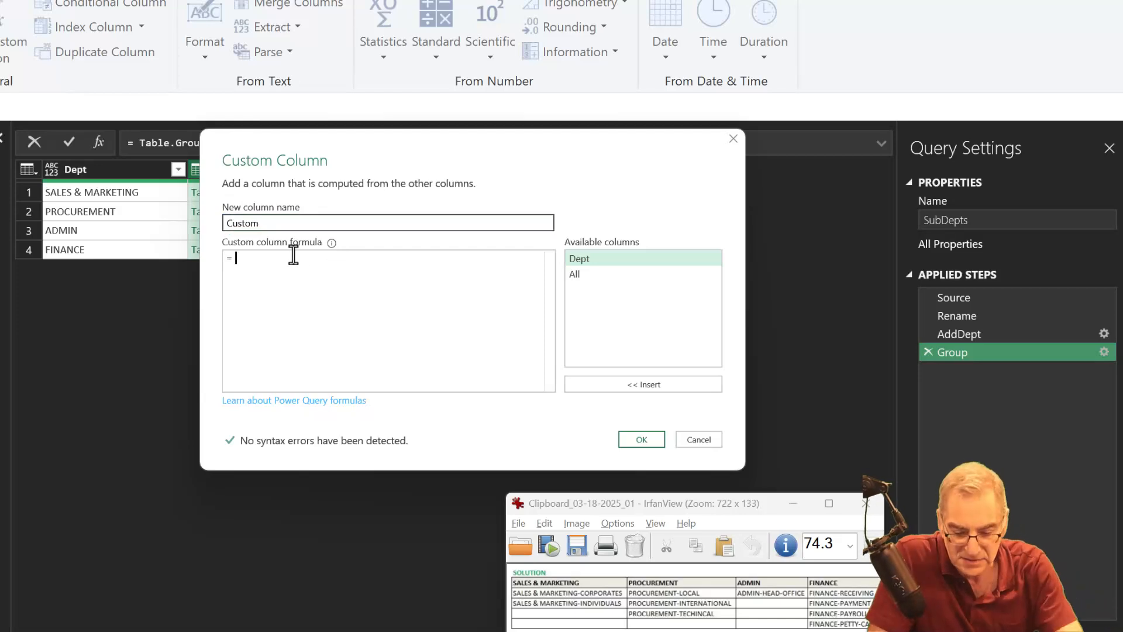
text(addi)
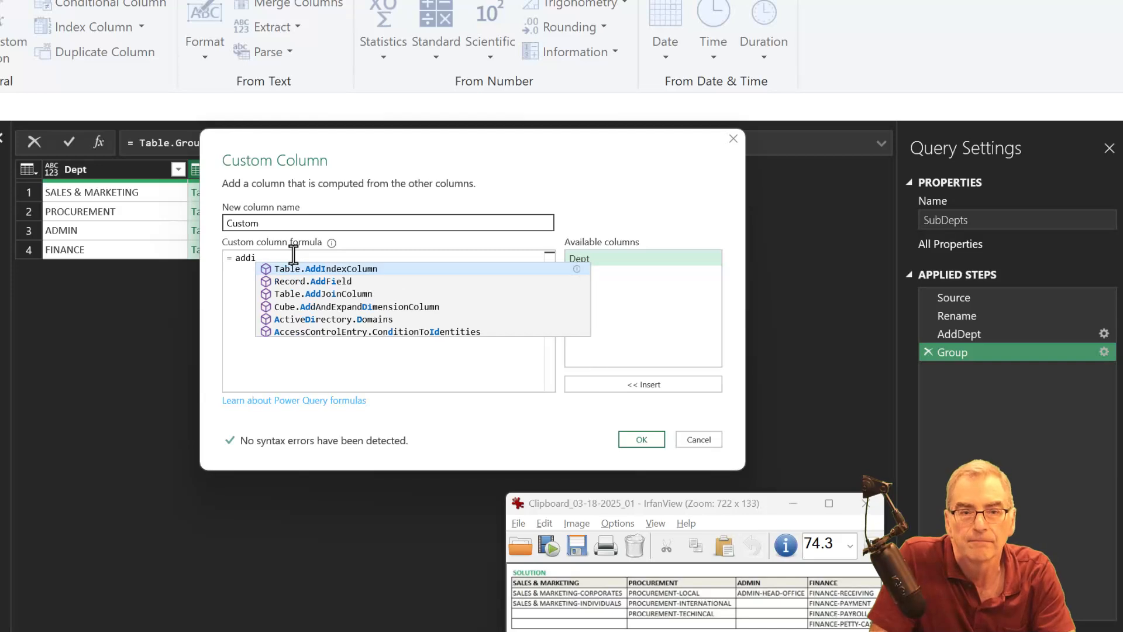
key(Tab)
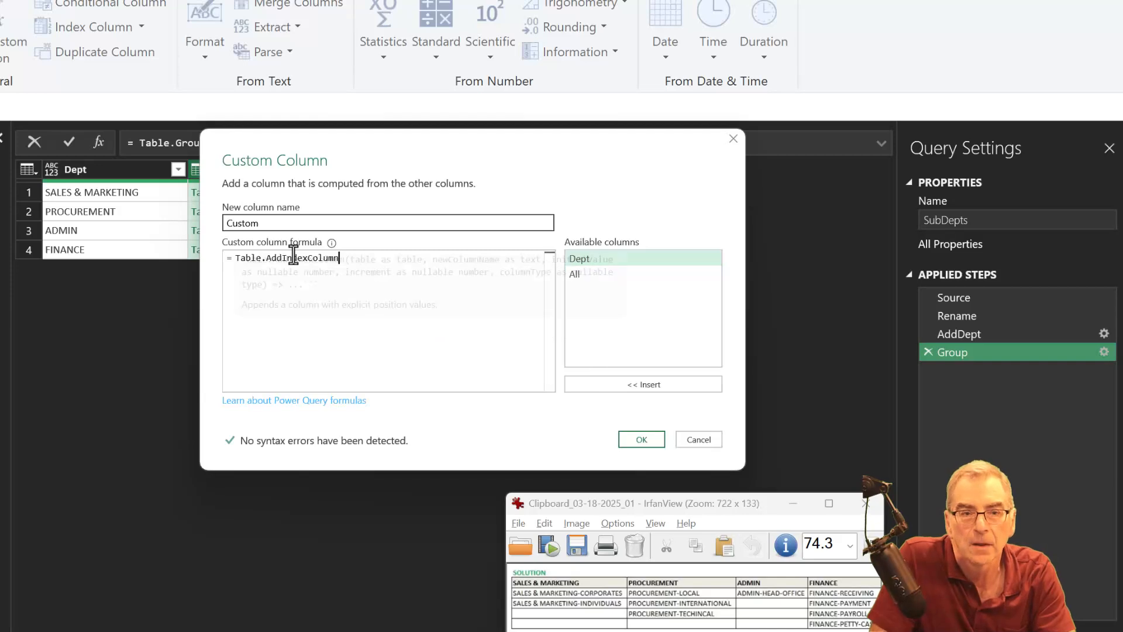
text(()
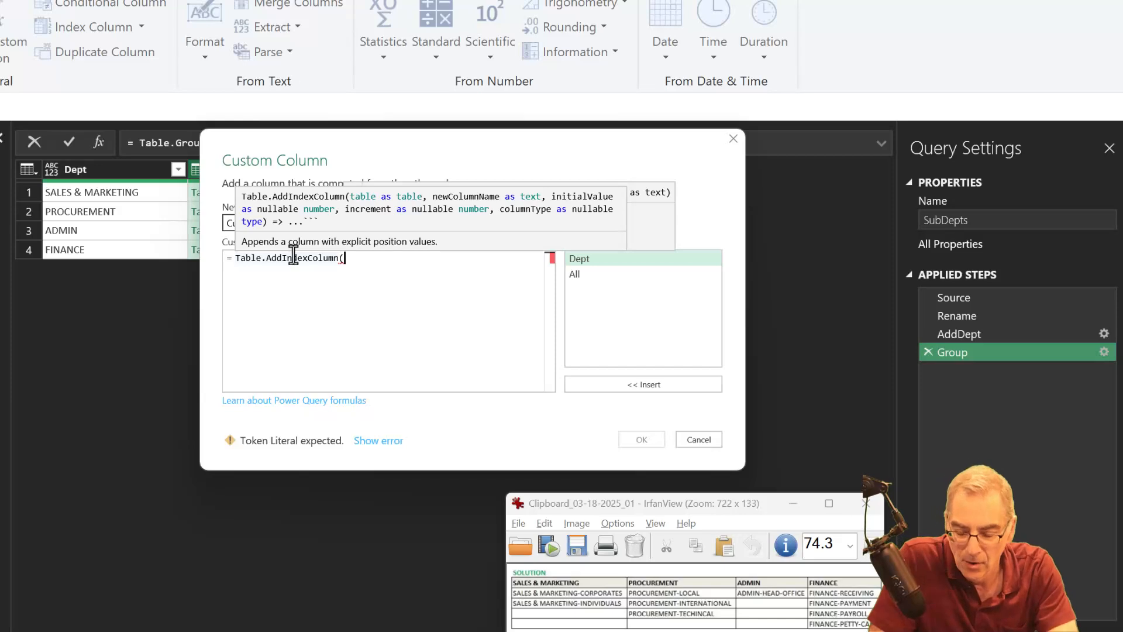
text([)
key(Tab)
text(, "Index")
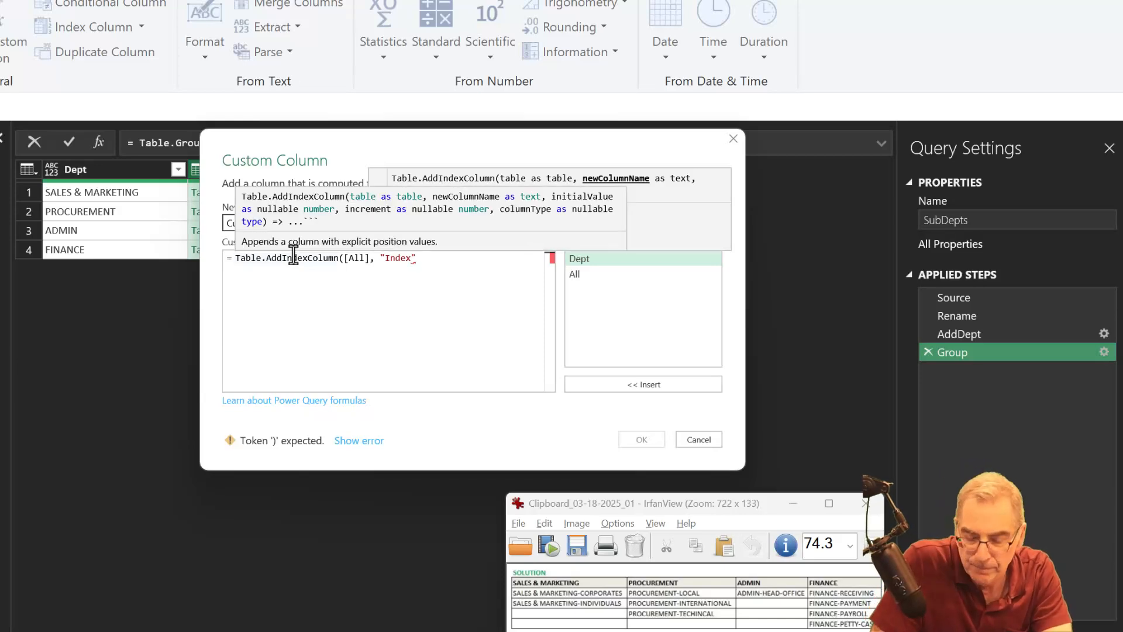
text())
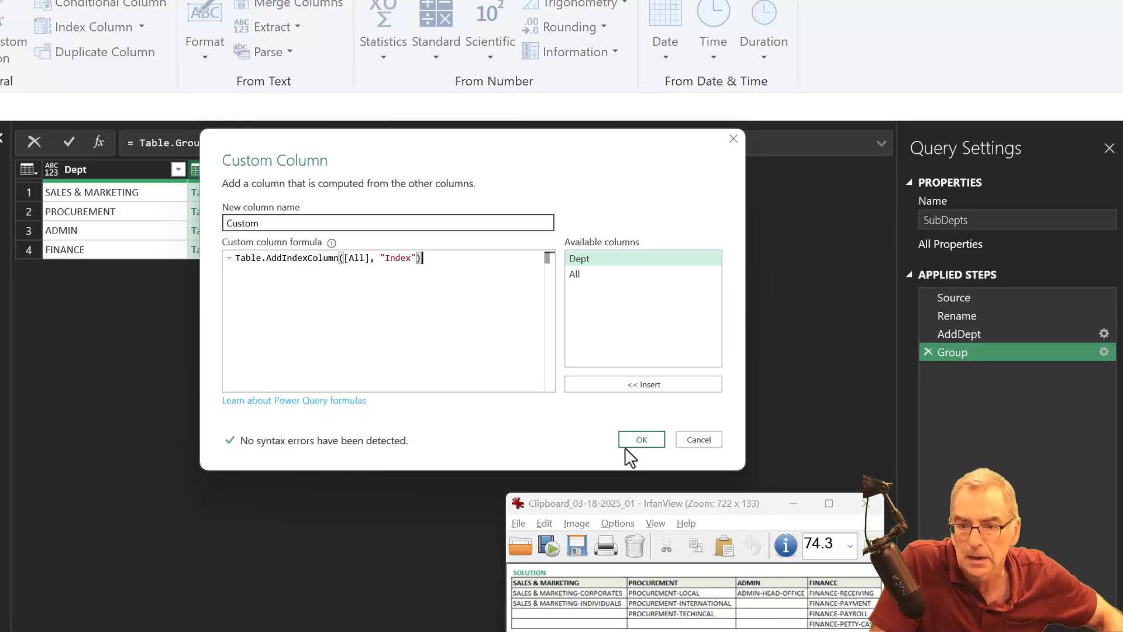
click(638, 439)
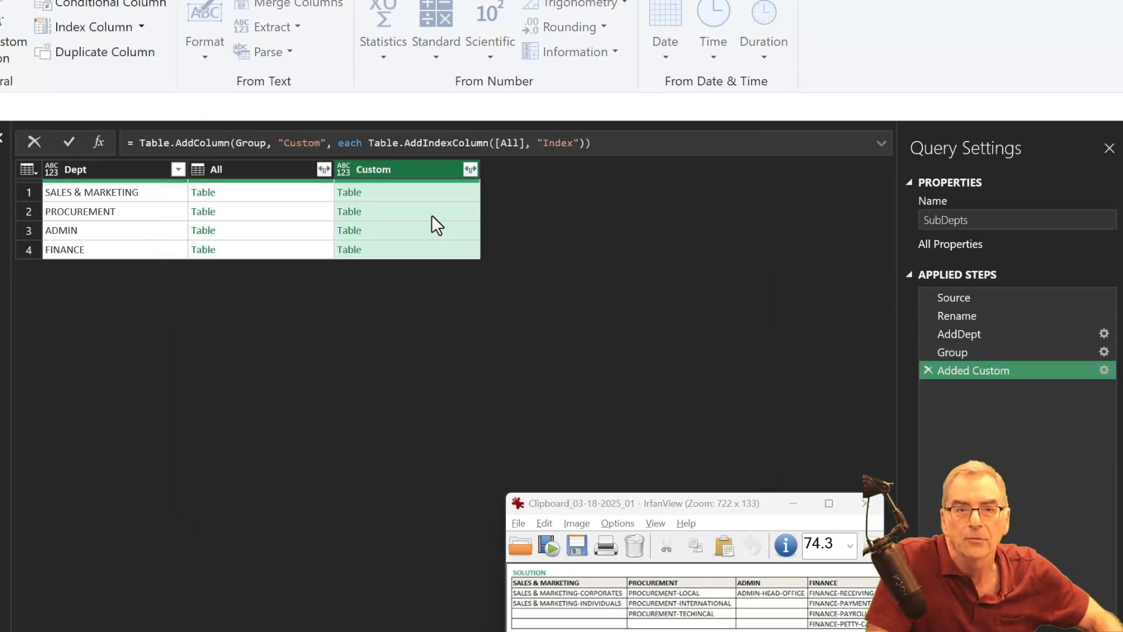
- Preview the nested tables in the Custom column for each of the four departments to check their index numbering
click(406, 193)
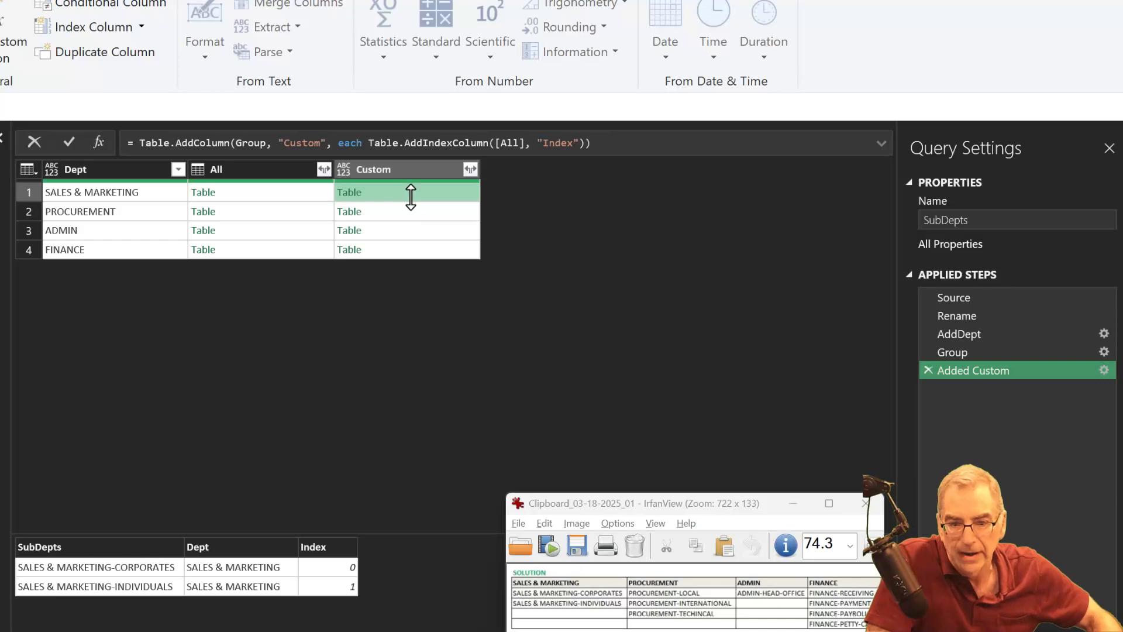
click(445, 210)
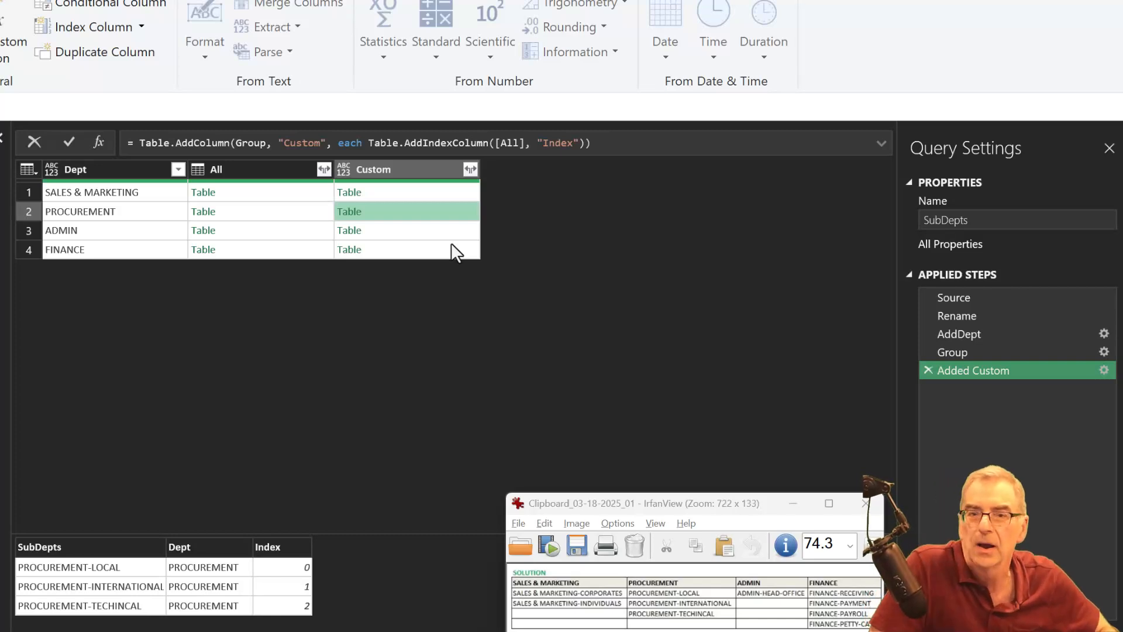
click(451, 234)
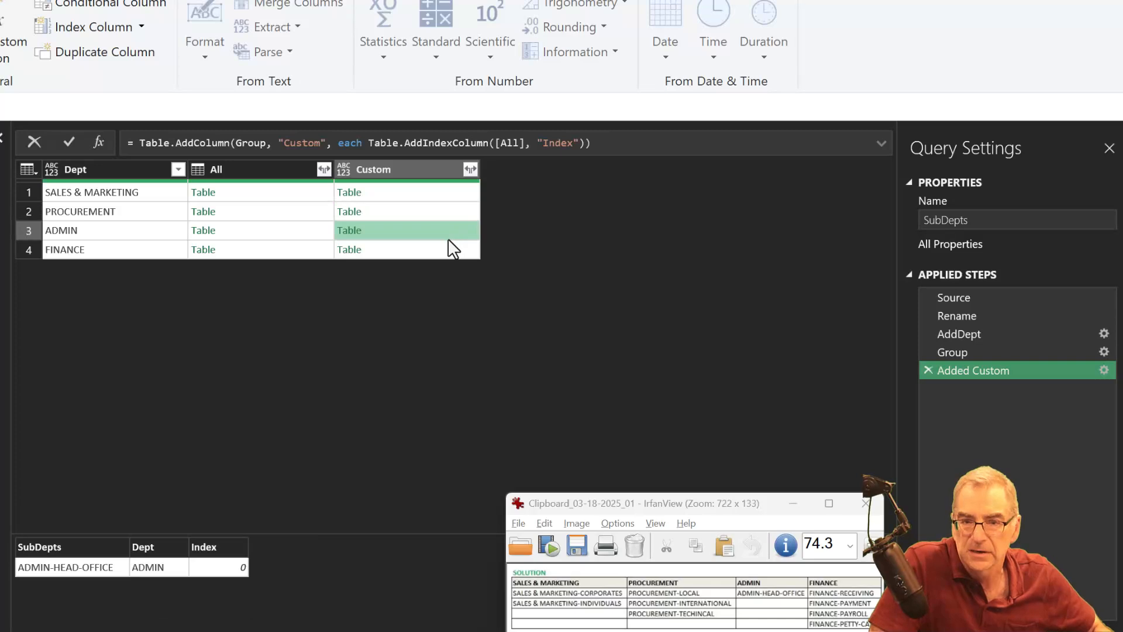
click(445, 244)
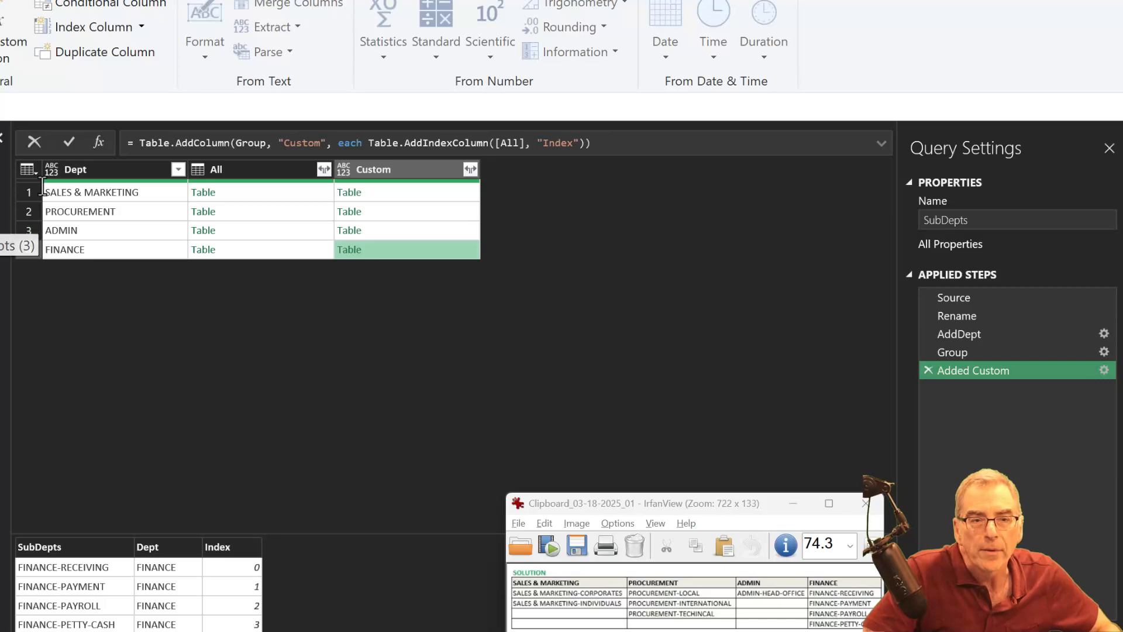
- Remove all columns except Custom and expand its nested tables into the SubDepts, Dept and Index columns
click(408, 175)
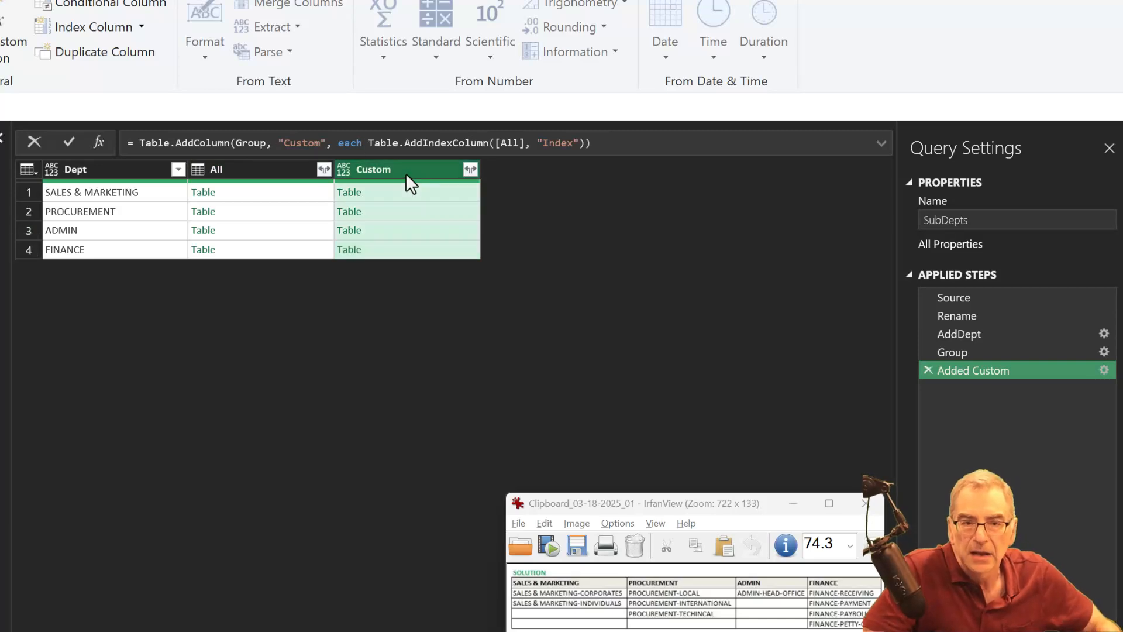
right_click(403, 172)
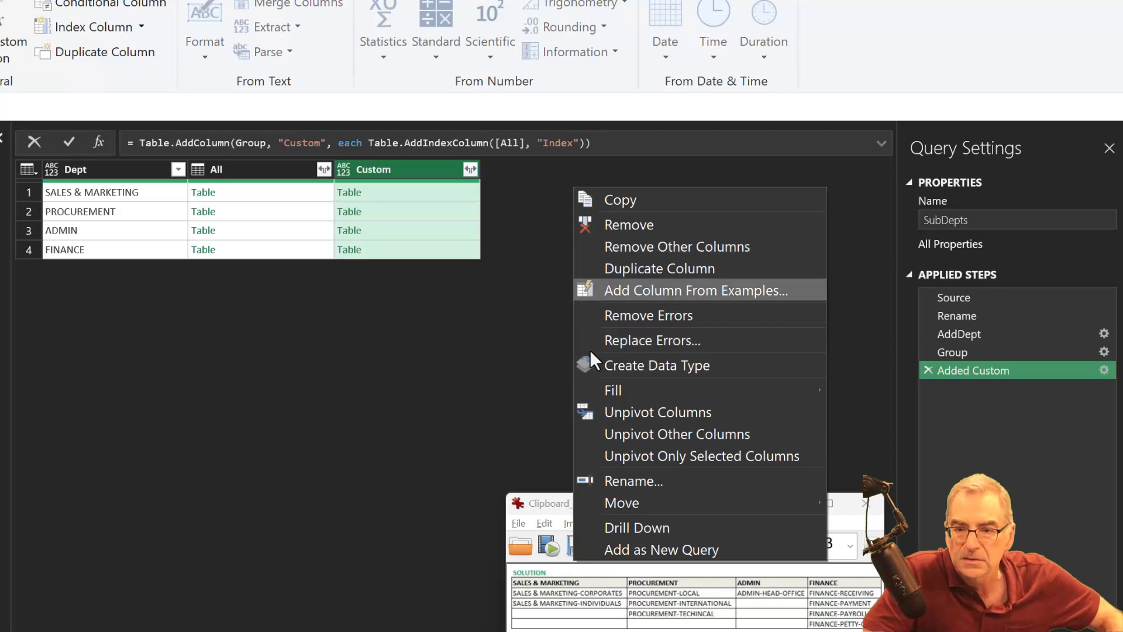
click(624, 237)
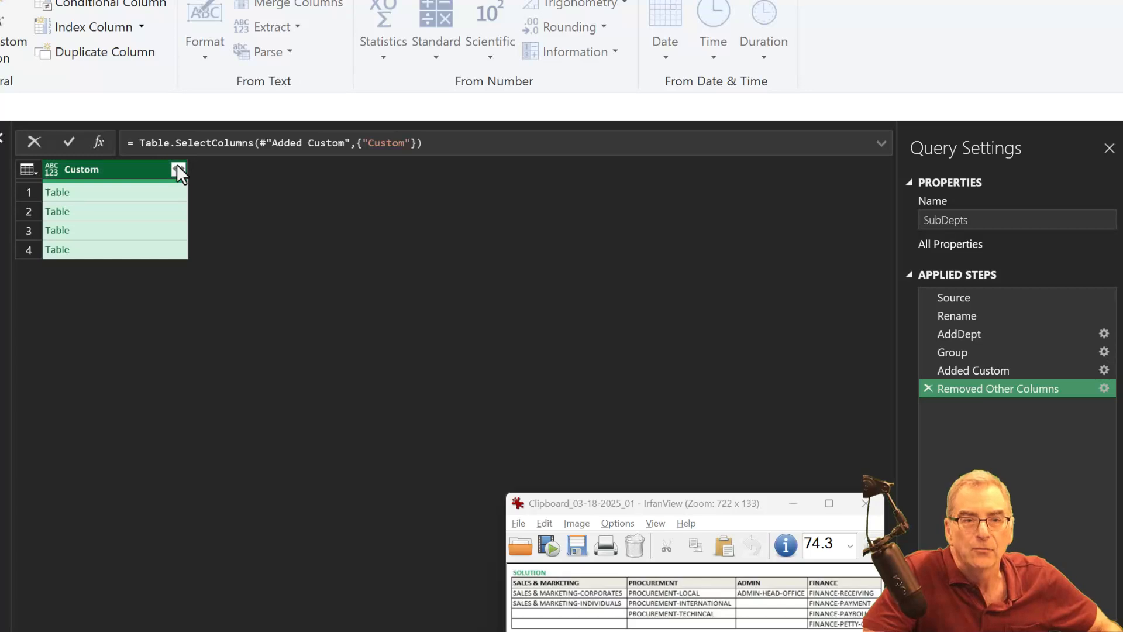
click(178, 170)
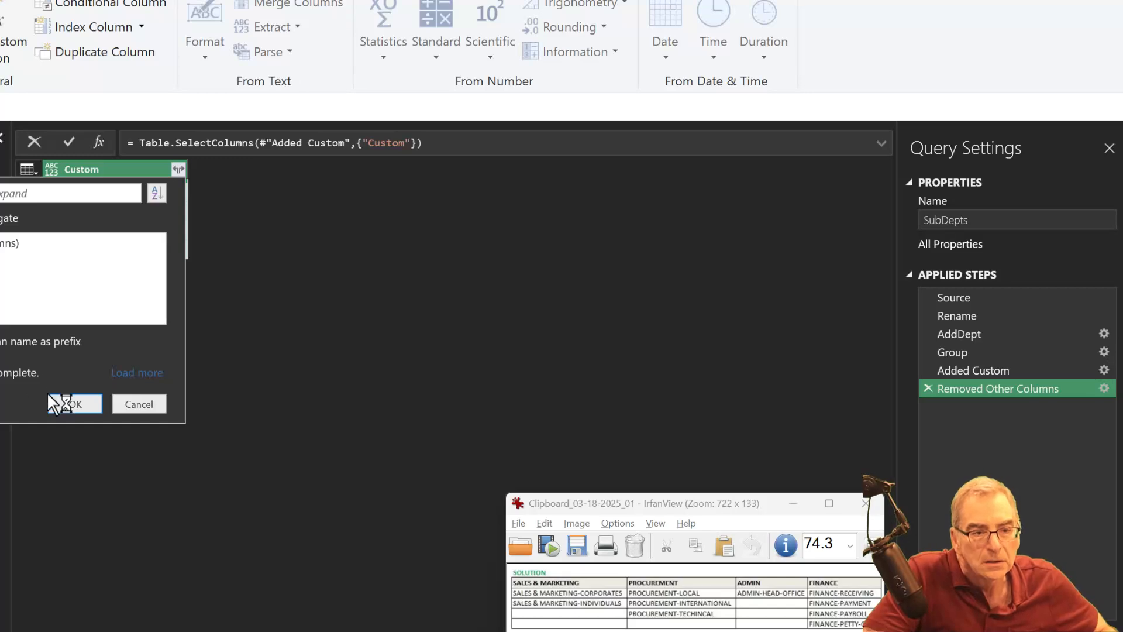
click(75, 404)
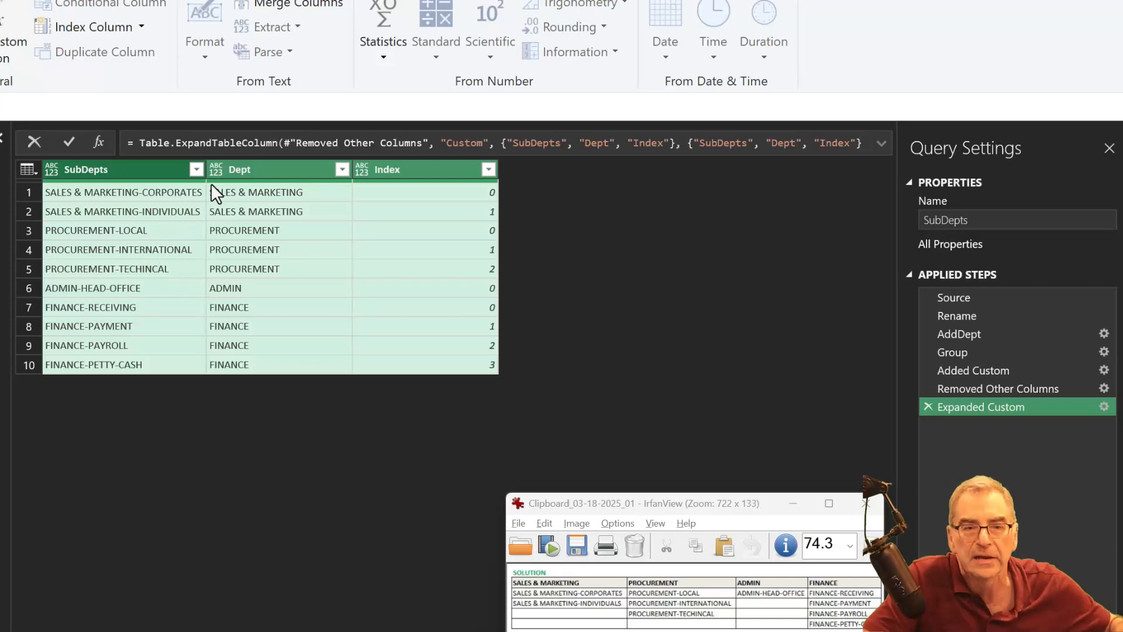
- Pivot the Dept column using SubDepts as the values column with Don't Aggregate, and remove the Index column
click(285, 170)
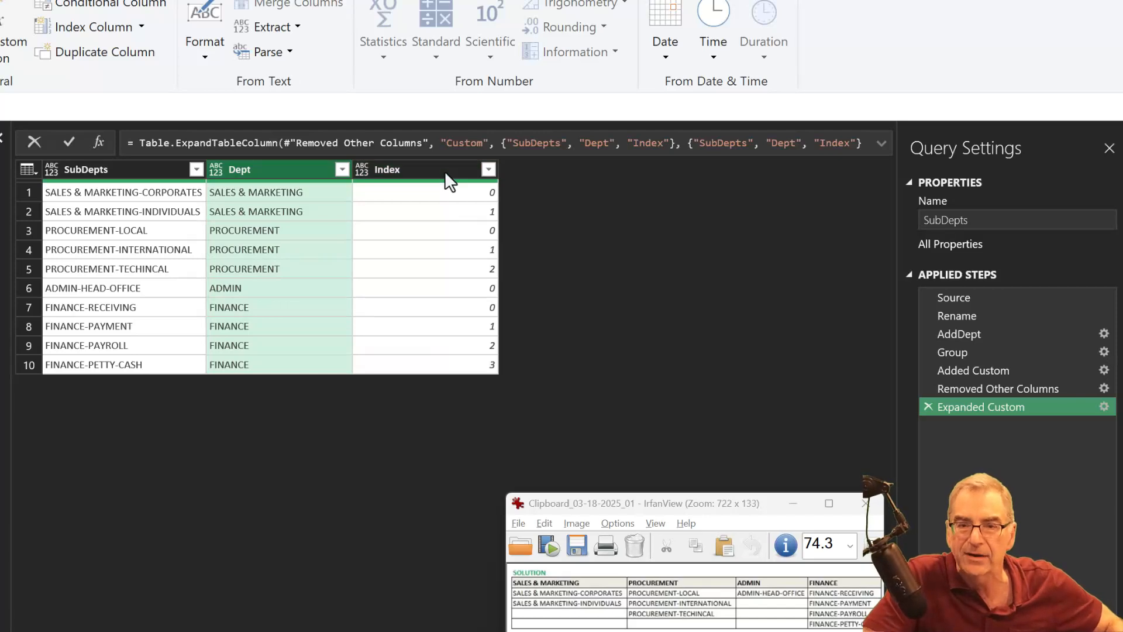
mouse_move(446, 174)
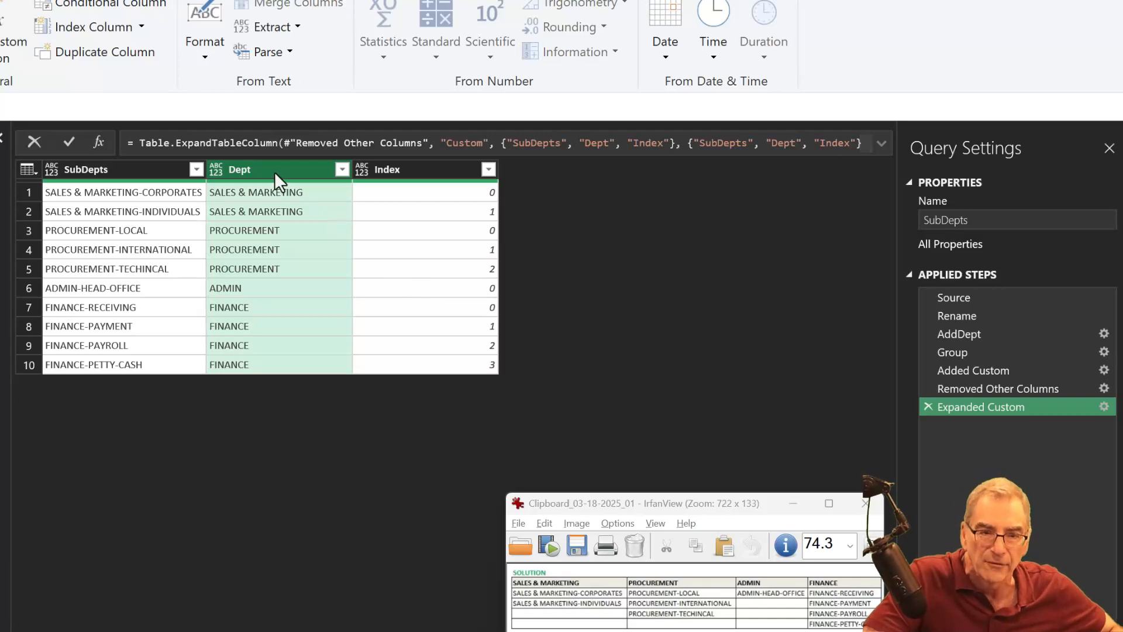
right_click(290, 162)
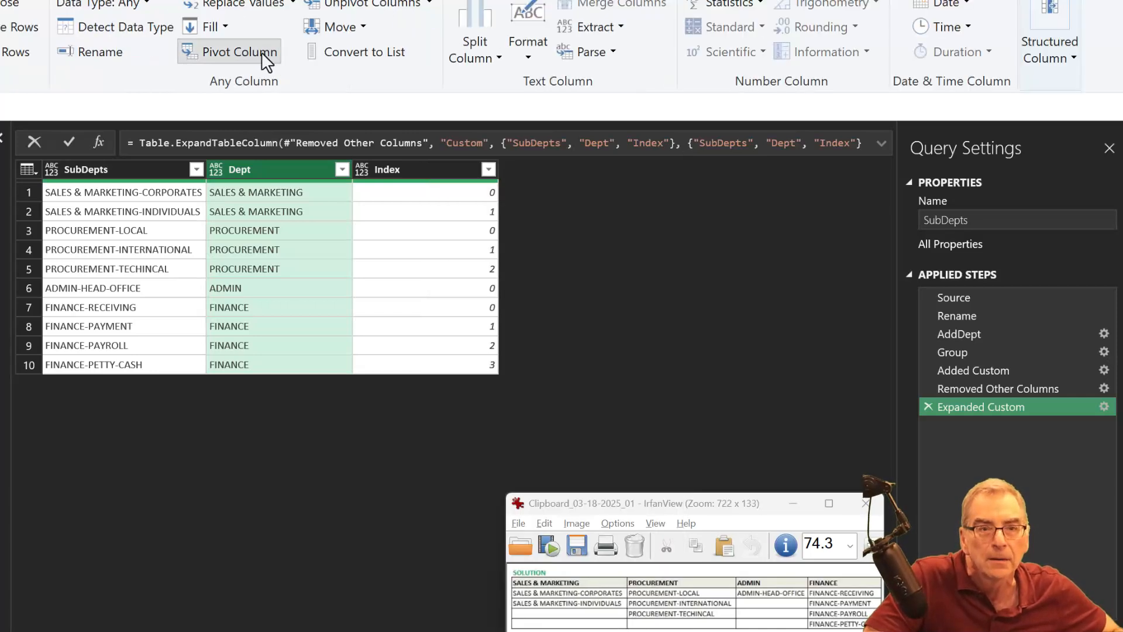
click(262, 51)
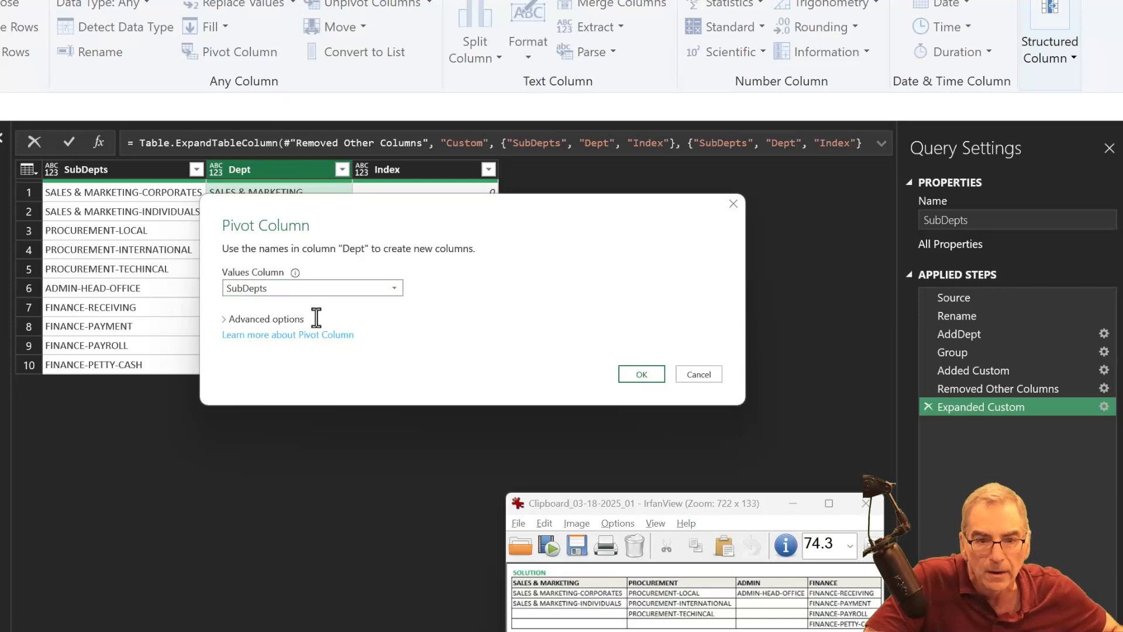
click(273, 318)
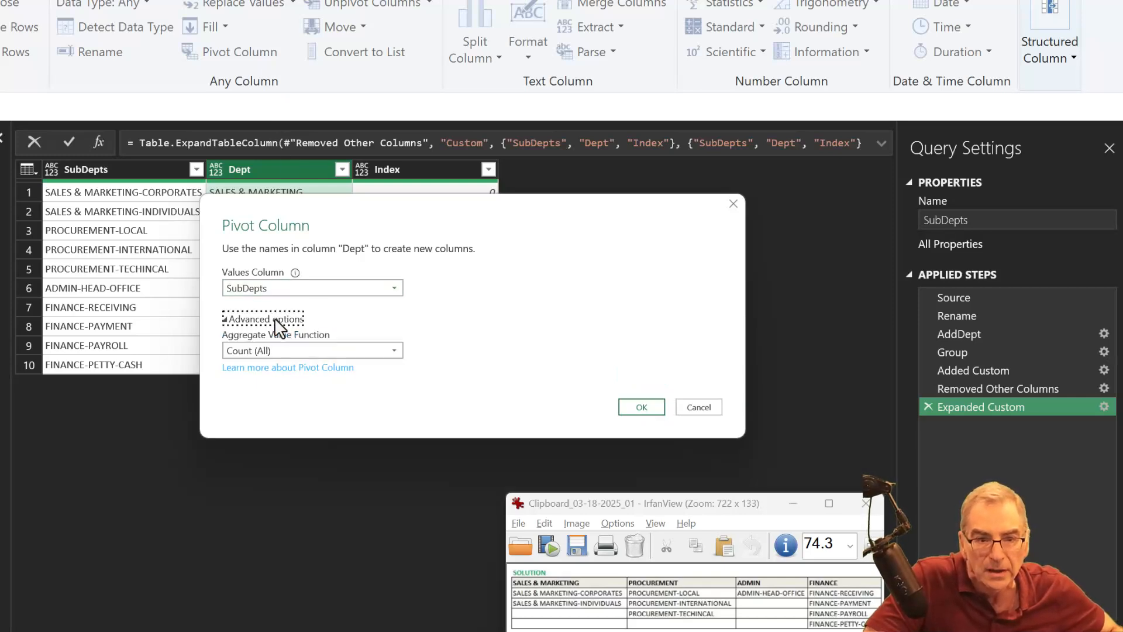
click(288, 349)
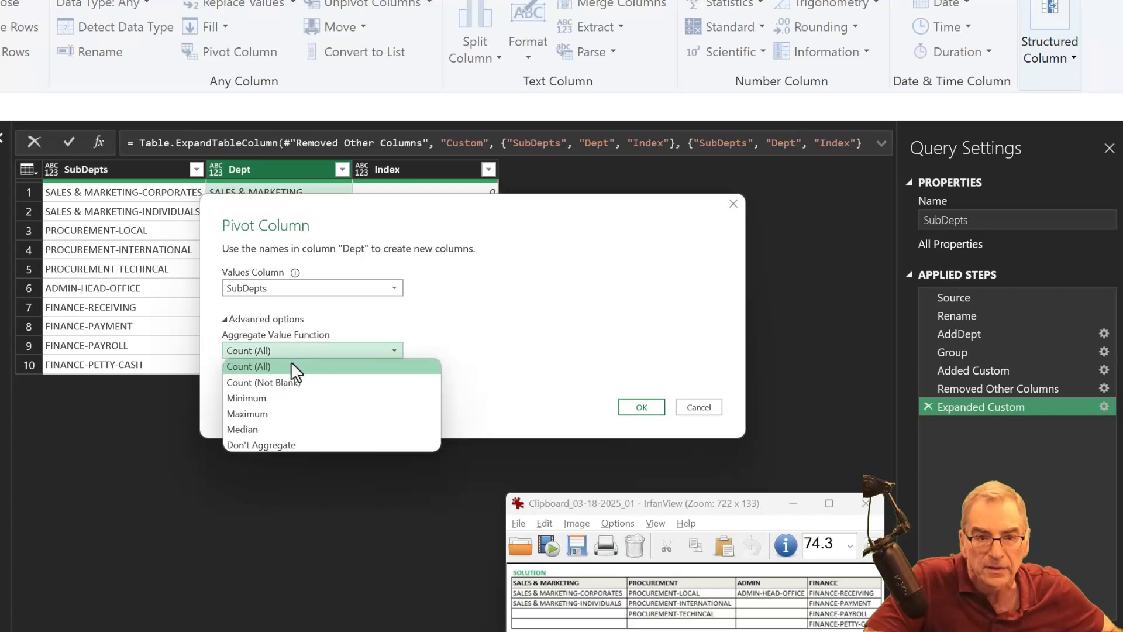
click(312, 446)
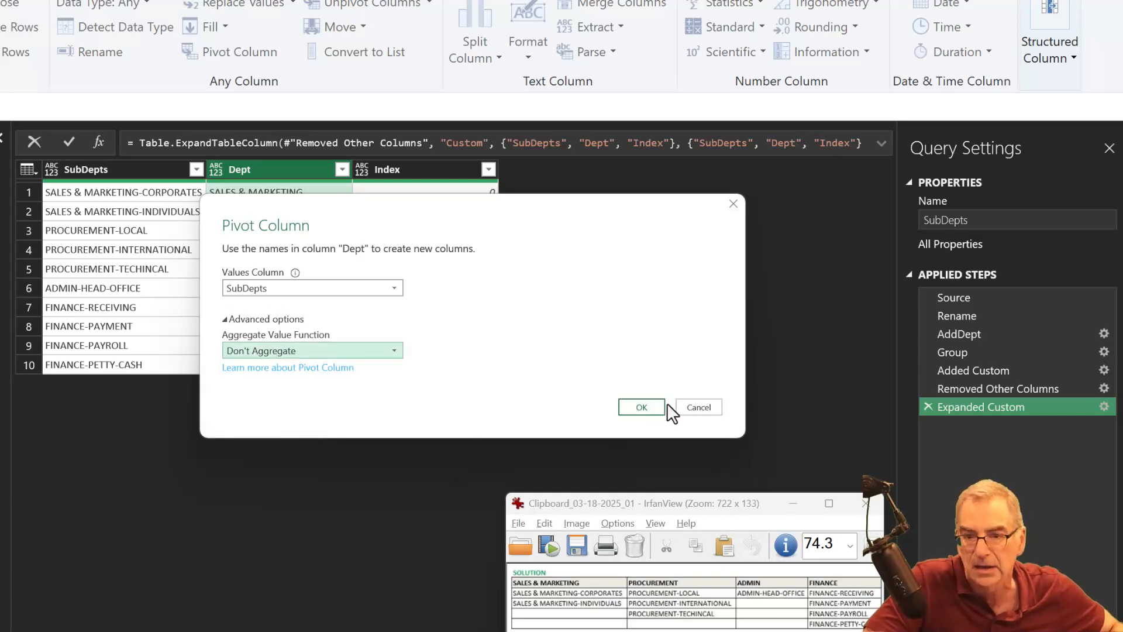
click(642, 407)
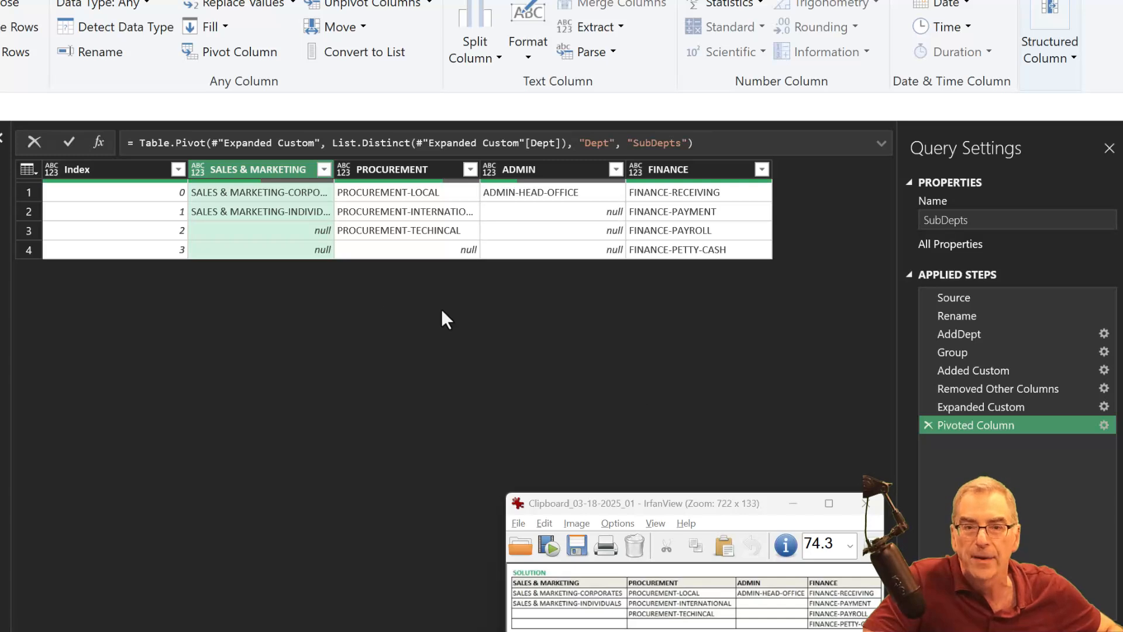
click(67, 174)
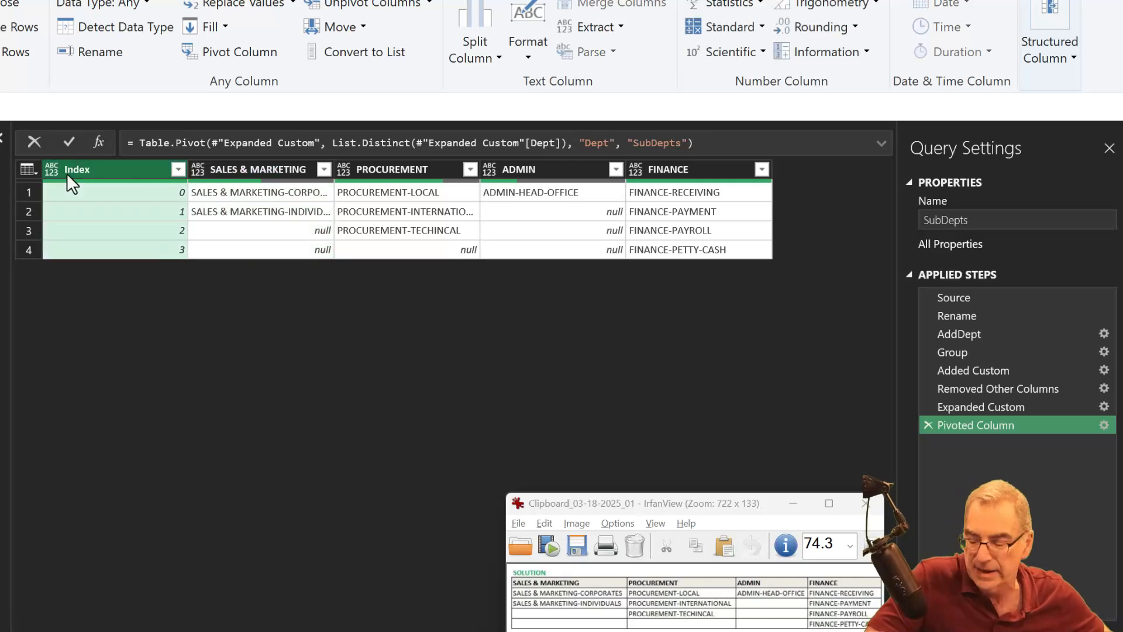
key(Delete)
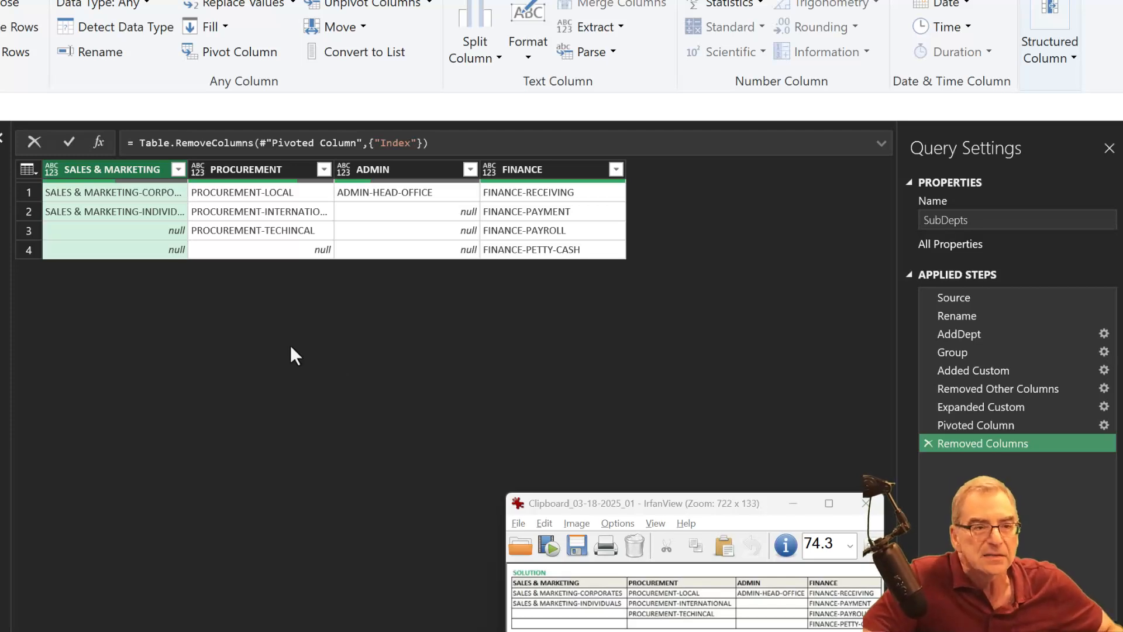
- Duplicate the SubDepts query and delete the copy's applied steps from Group through to the end
right_click(0, 168)
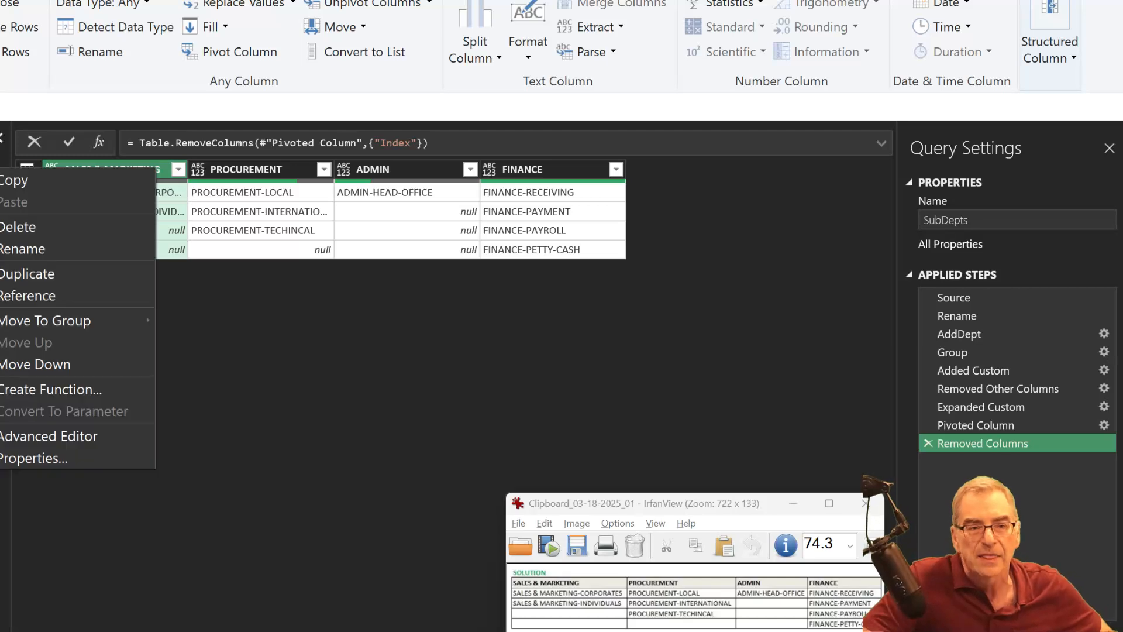
click(3, 274)
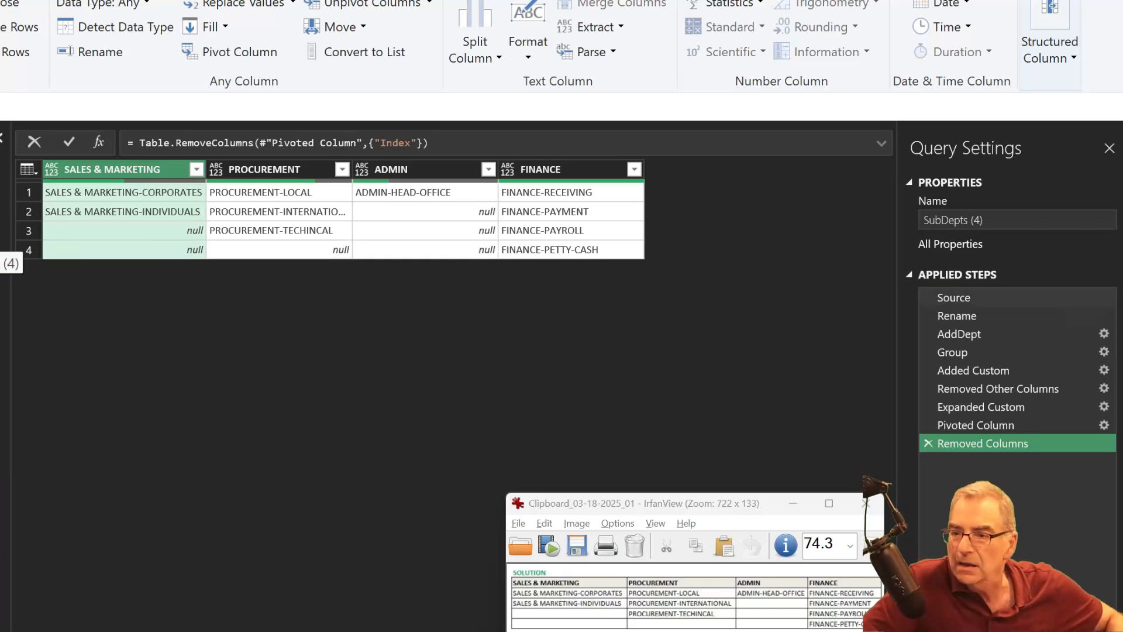
click(966, 347)
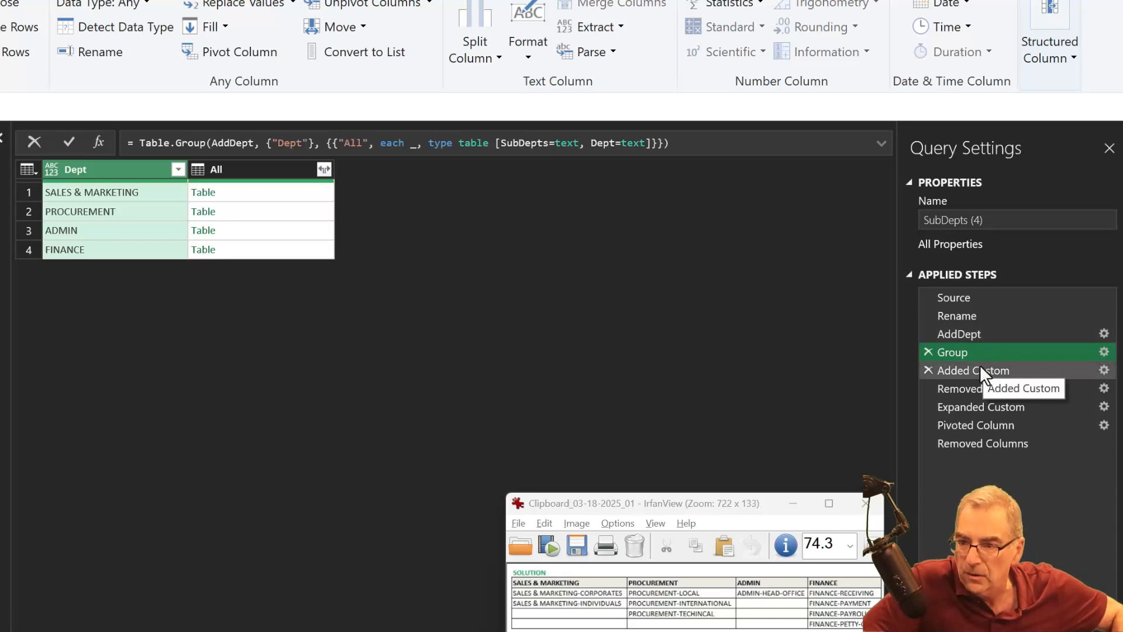
click(978, 367)
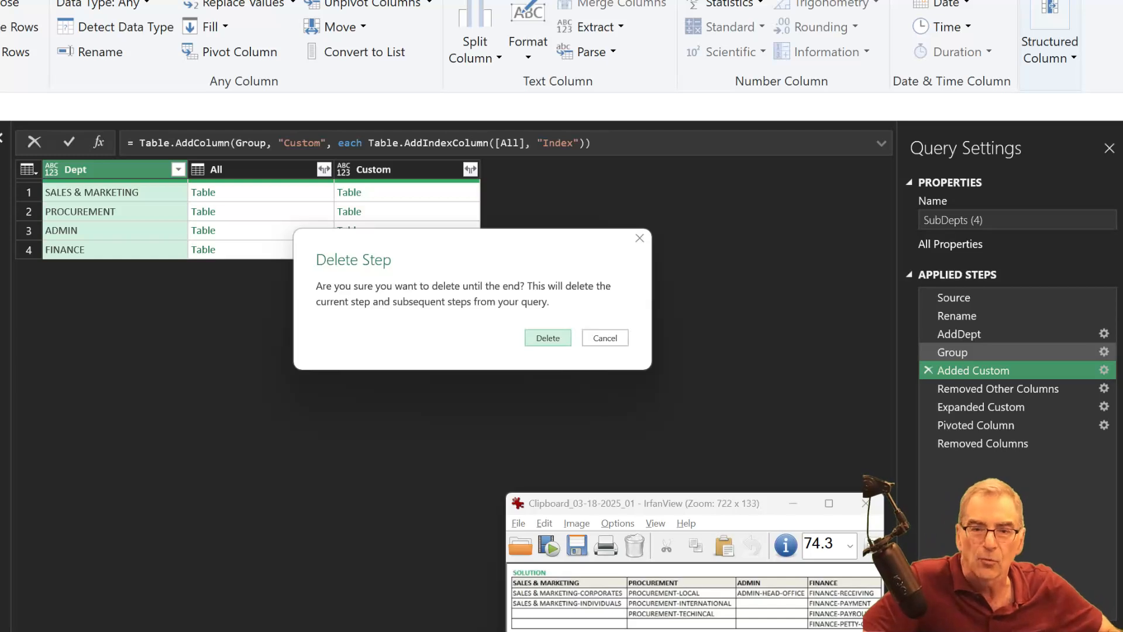
click(535, 334)
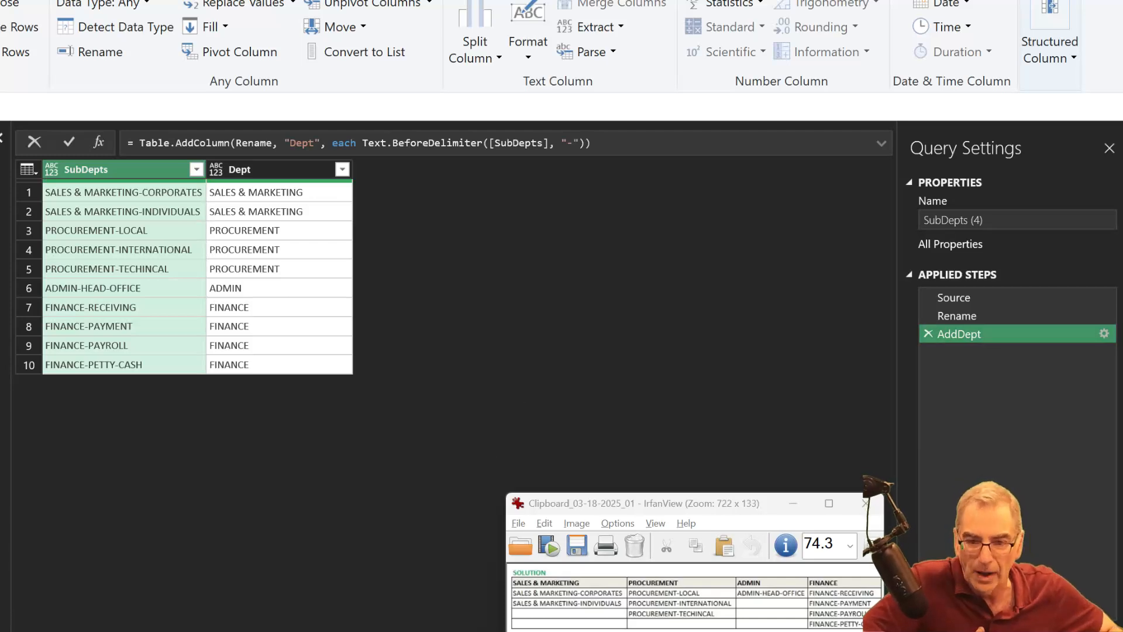
- Switch to Chrome, show the LinkedIn post "M Code Basics: Ten Ways to Disassemble a Table", and move the solution image clear of its carousel
mouse_move(427, 631)
click(448, 603)
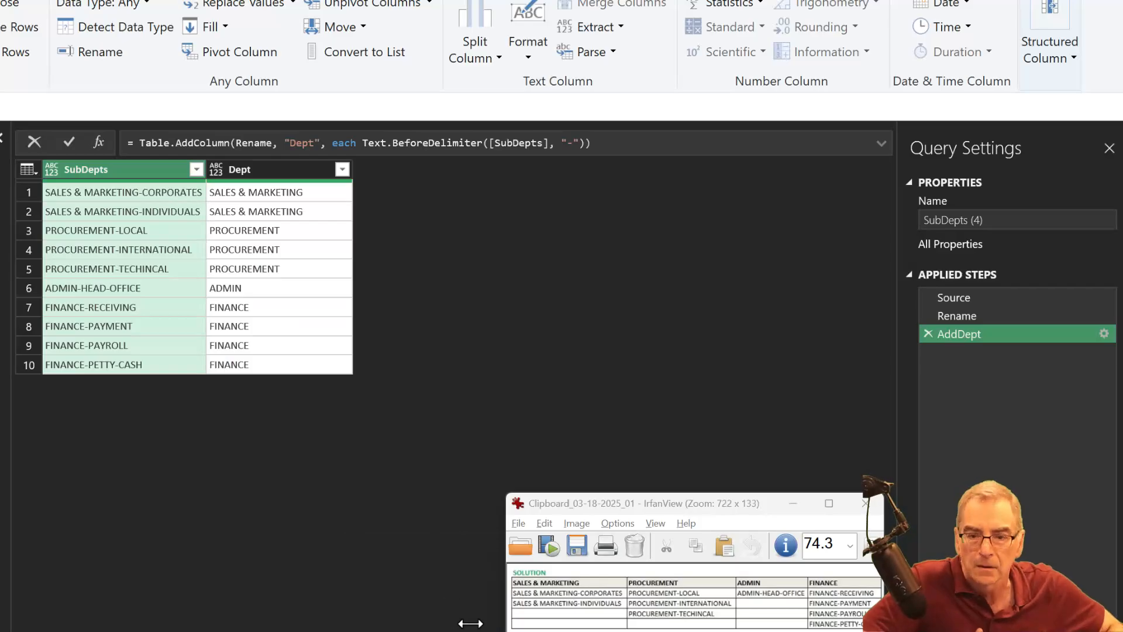
mouse_move(426, 631)
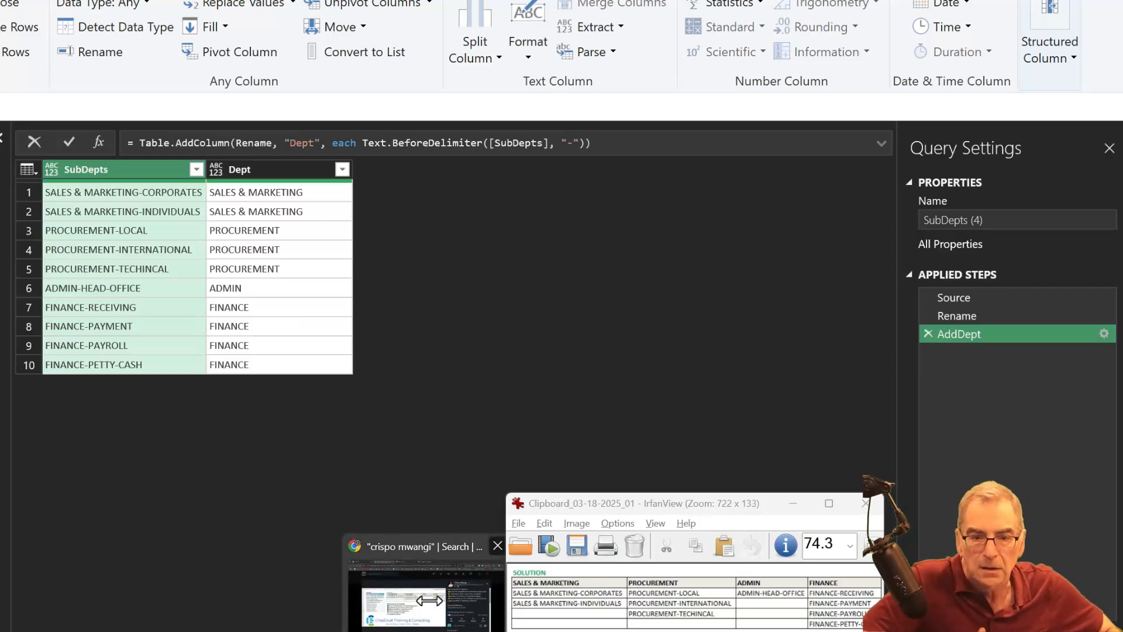
click(433, 602)
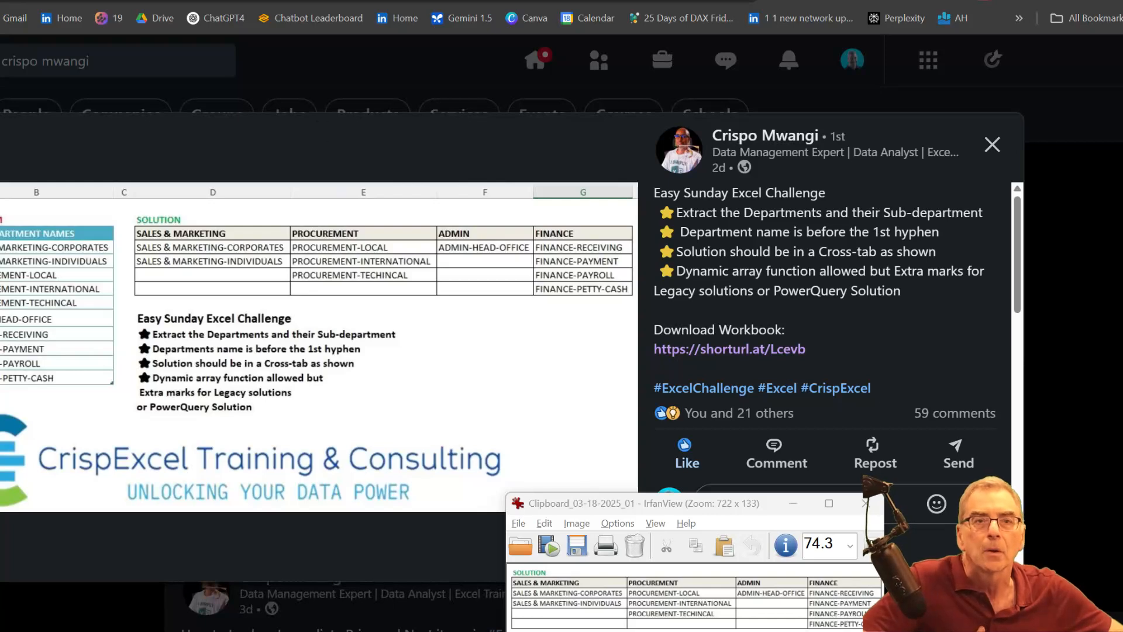
click(346, 1)
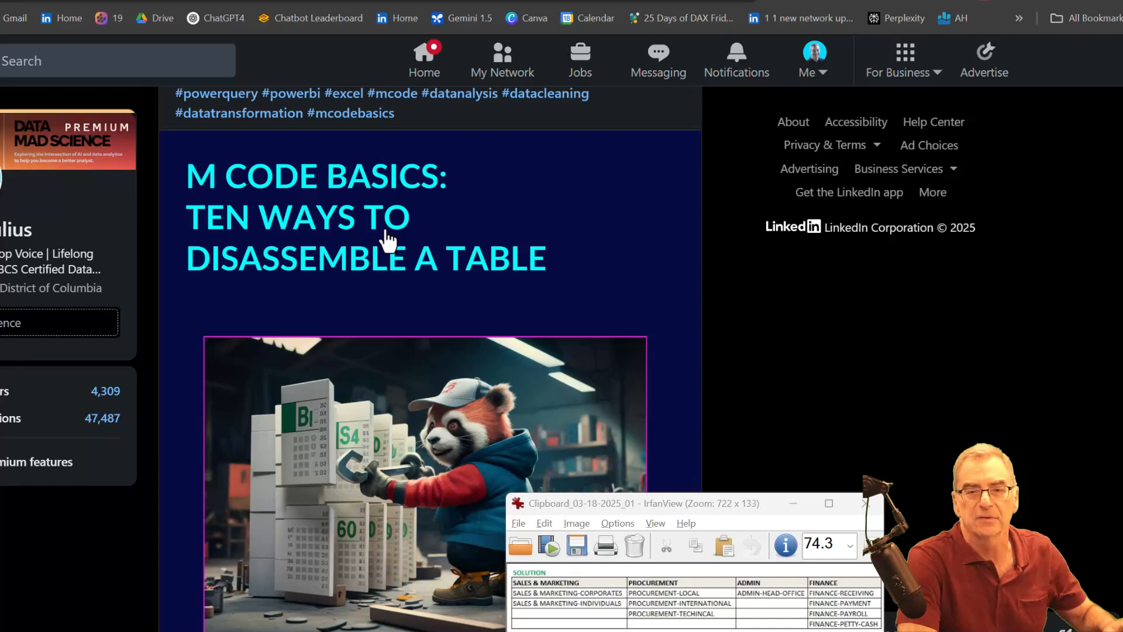
scroll(612, 319, down, 3)
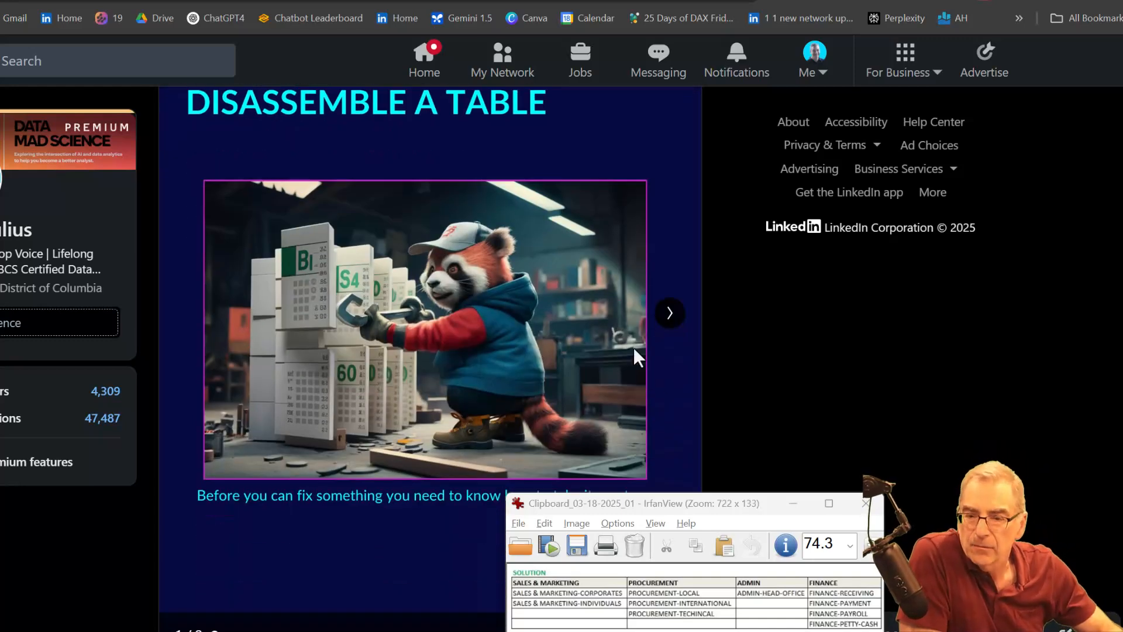
drag(726, 502, 946, 443)
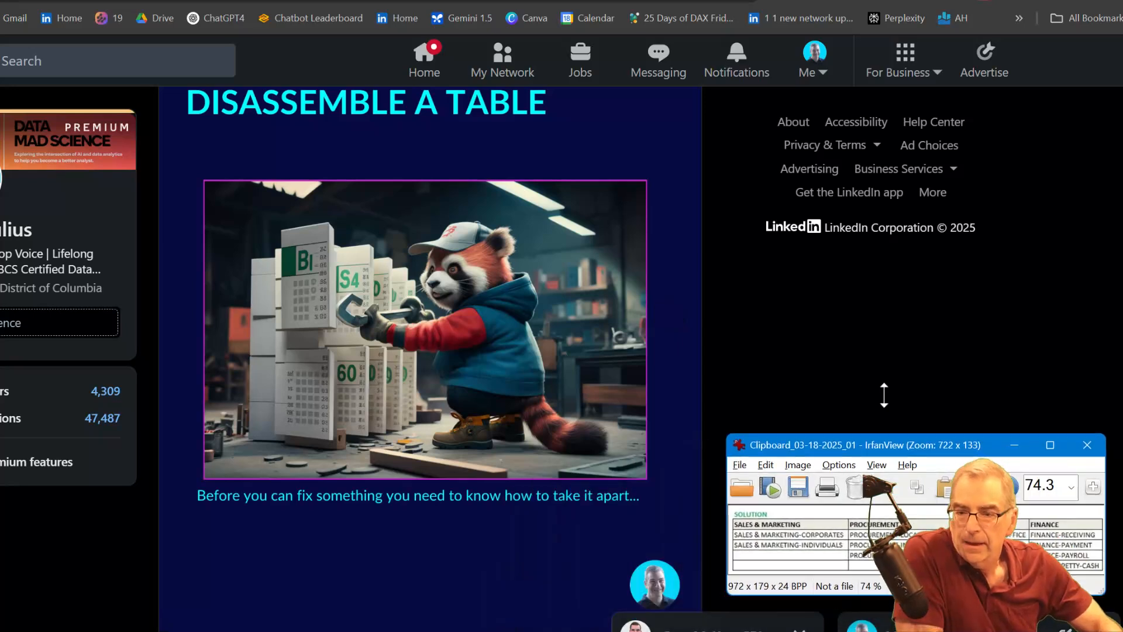
mouse_move(608, 333)
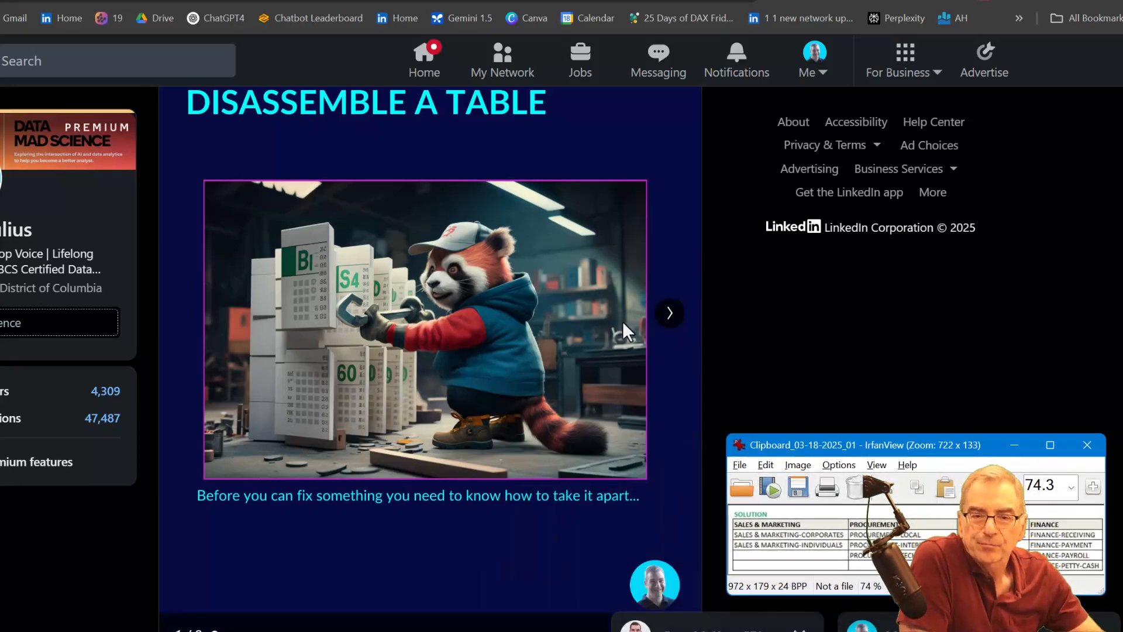
- Page through the carousel's table functions, including Table.ToRecords, Table.GroupBy and Table.Partition, up to the Putting It All Together slide
click(670, 316)
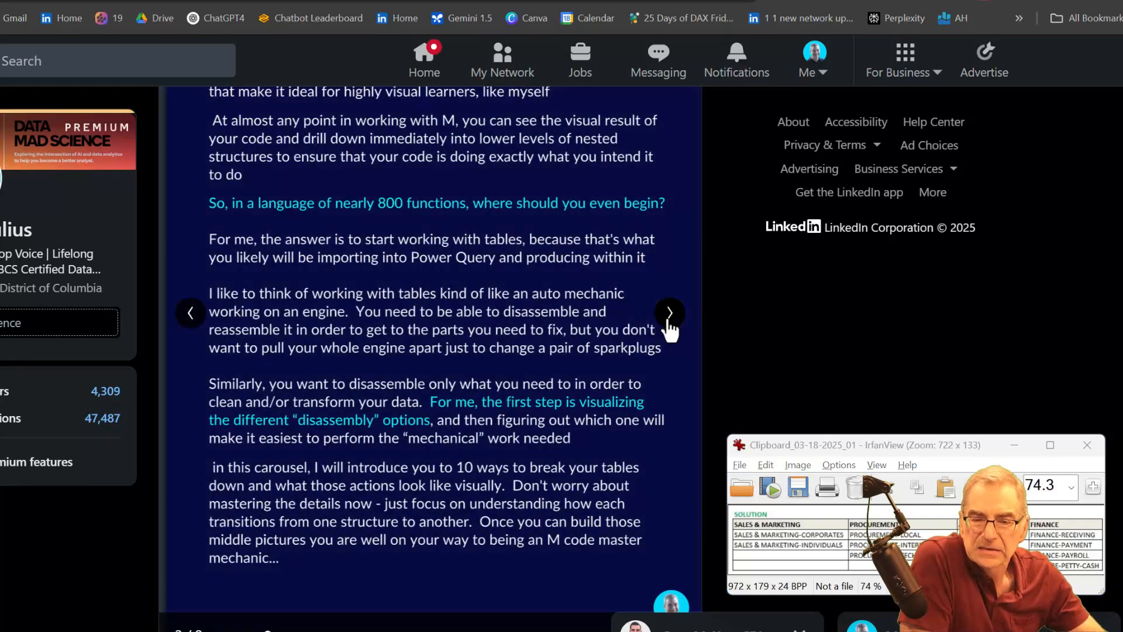
click(670, 317)
click(669, 320)
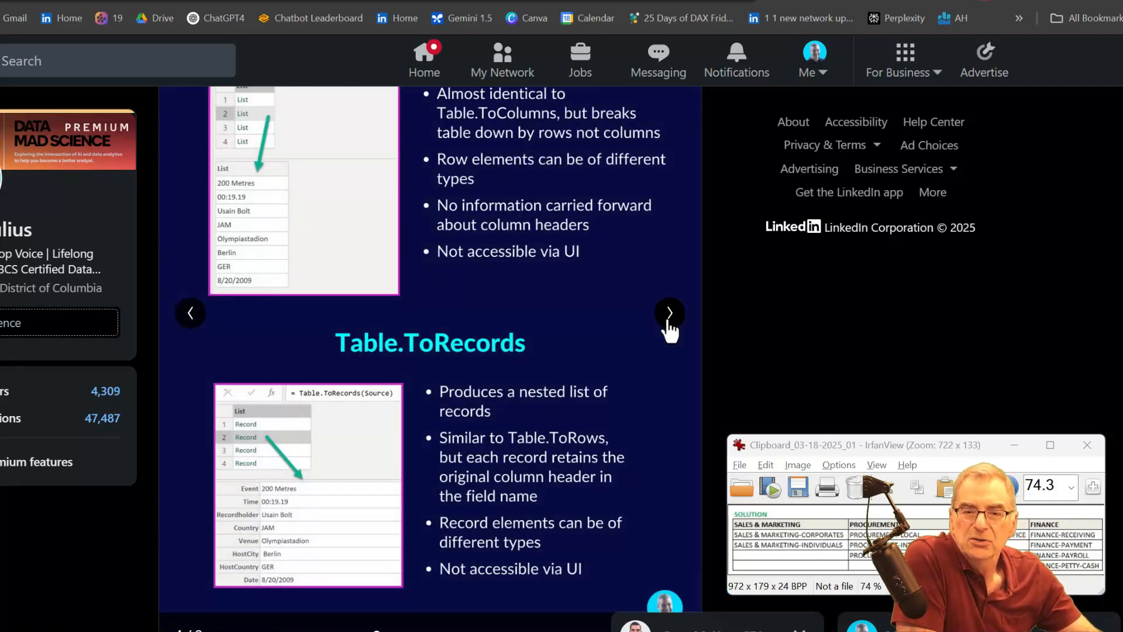
click(668, 320)
click(668, 320)
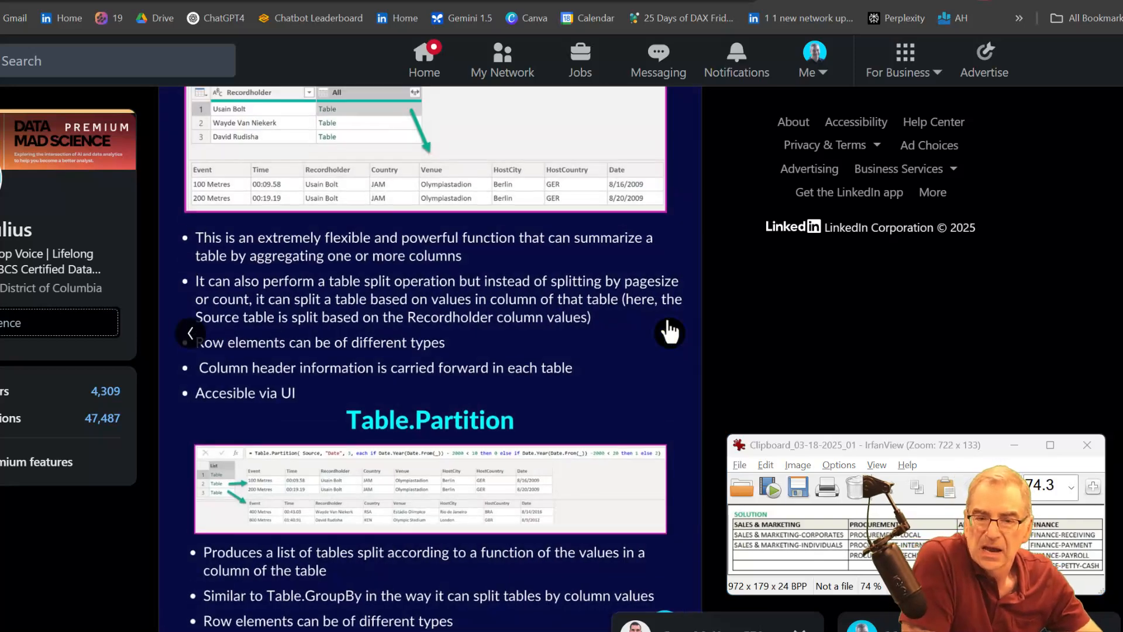
scroll(671, 326, up, 3)
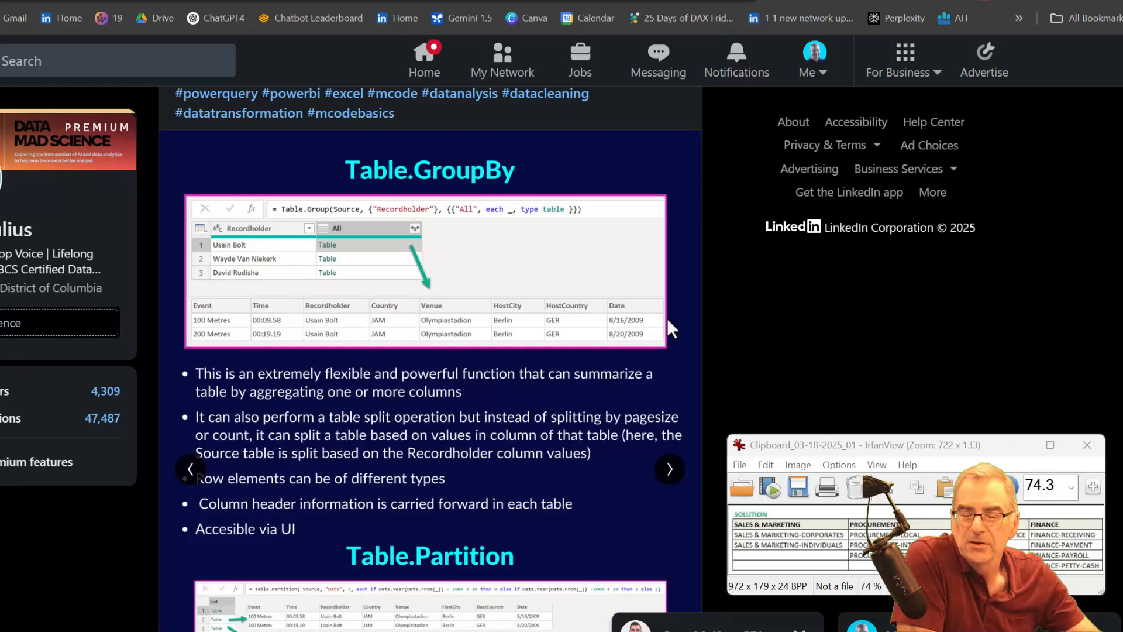
click(667, 471)
click(667, 471)
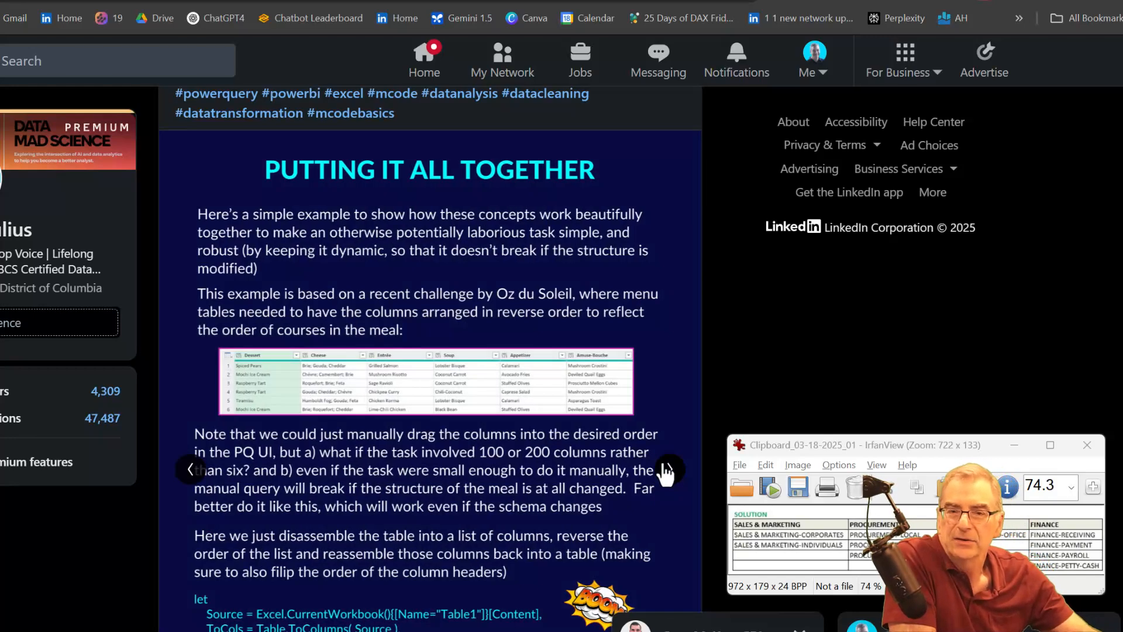
- Return to the carousel's title slide and advance past the introduction to examine the Table.ToList and Table.ToColumns descriptions
click(192, 471)
click(192, 472)
click(192, 471)
click(192, 472)
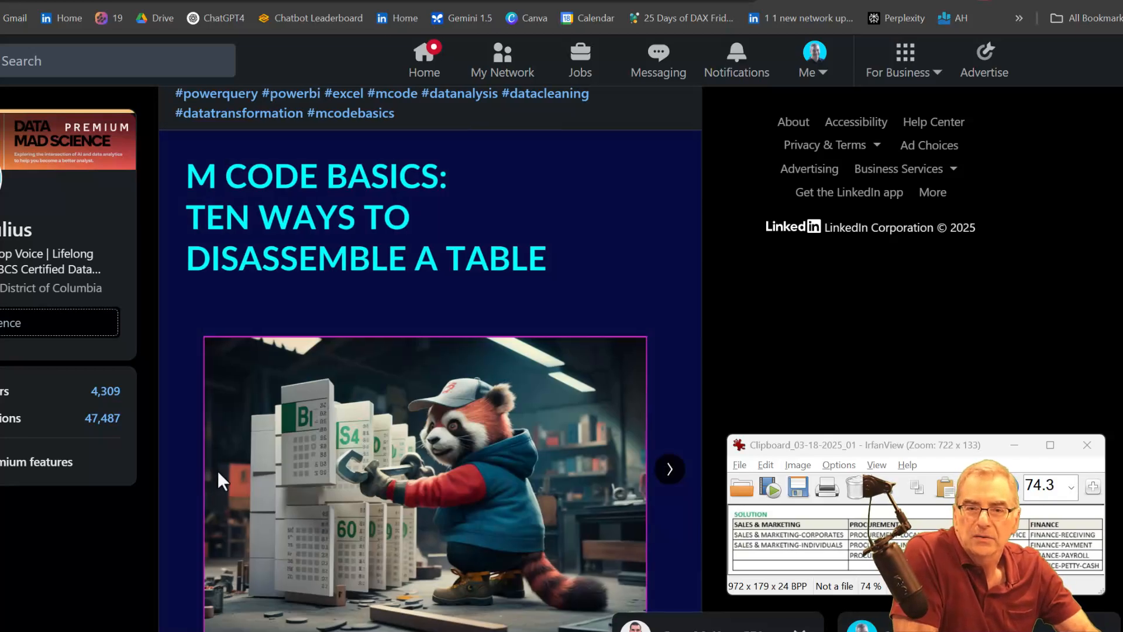
click(677, 470)
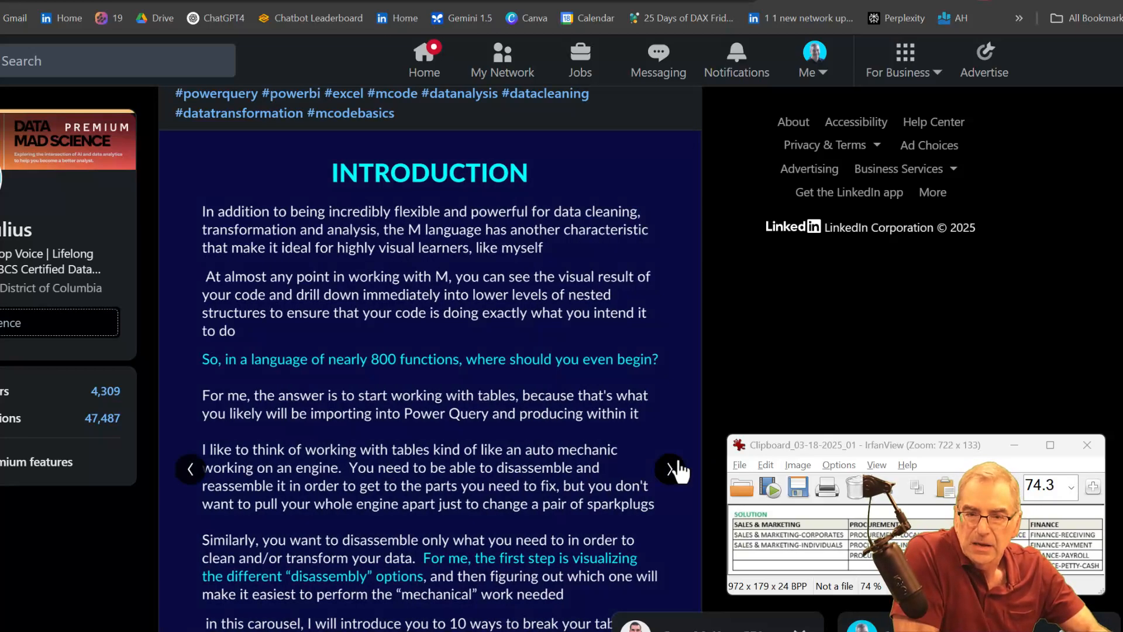
click(679, 469)
scroll(679, 468, down, 1)
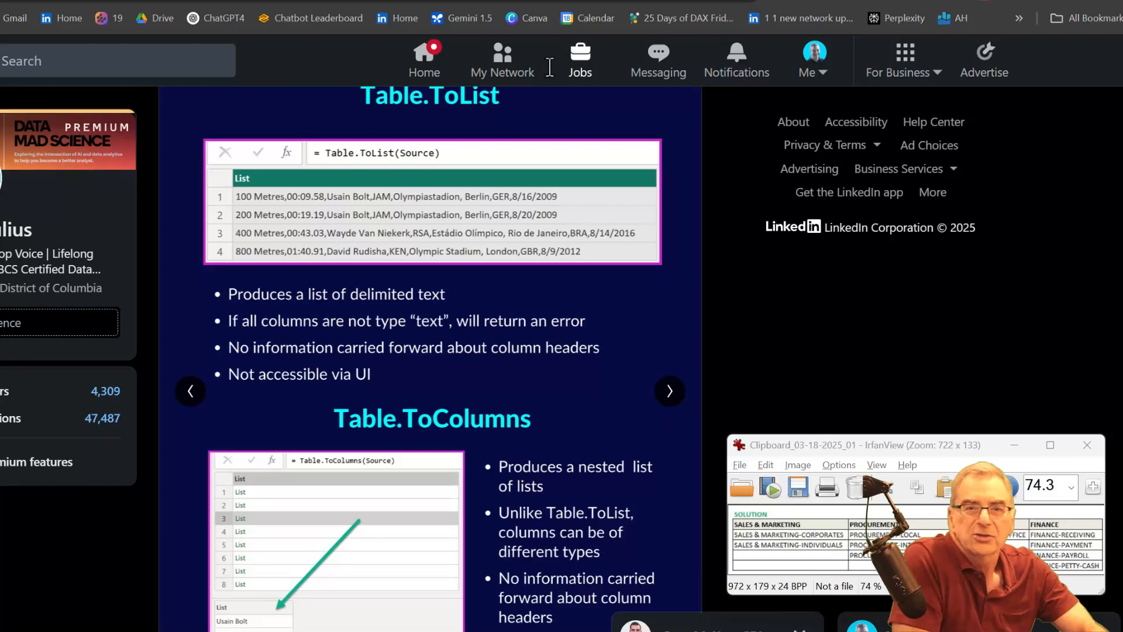
- Switch back to Power Query and group the rows by Dept, with an All Rows aggregation named All
key(ctrl+Tab)
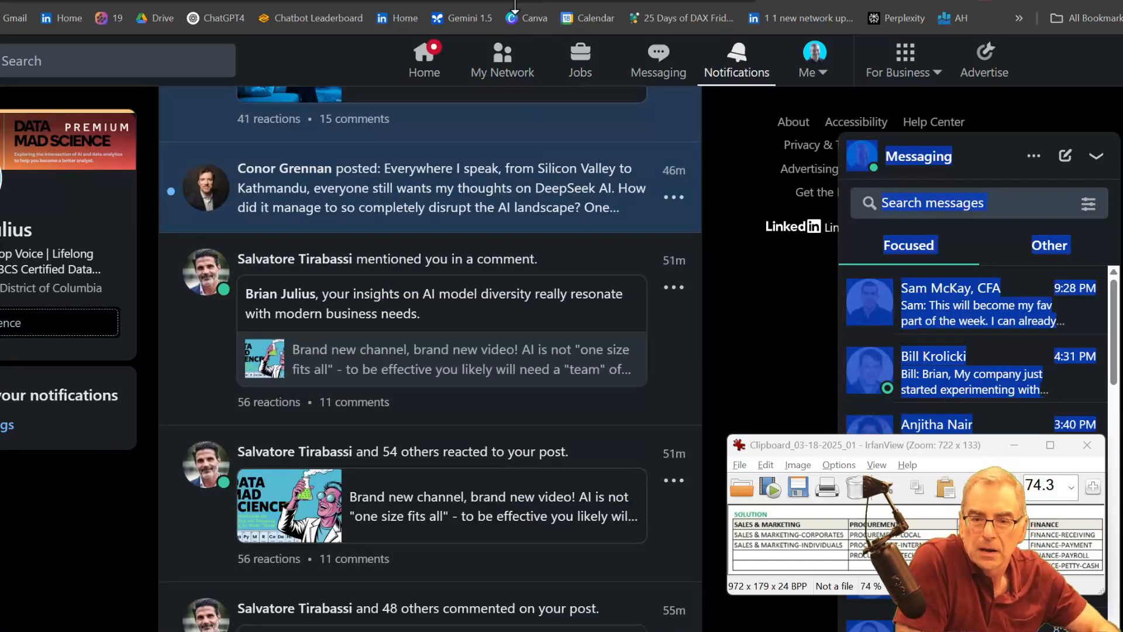
key(alt+Tab)
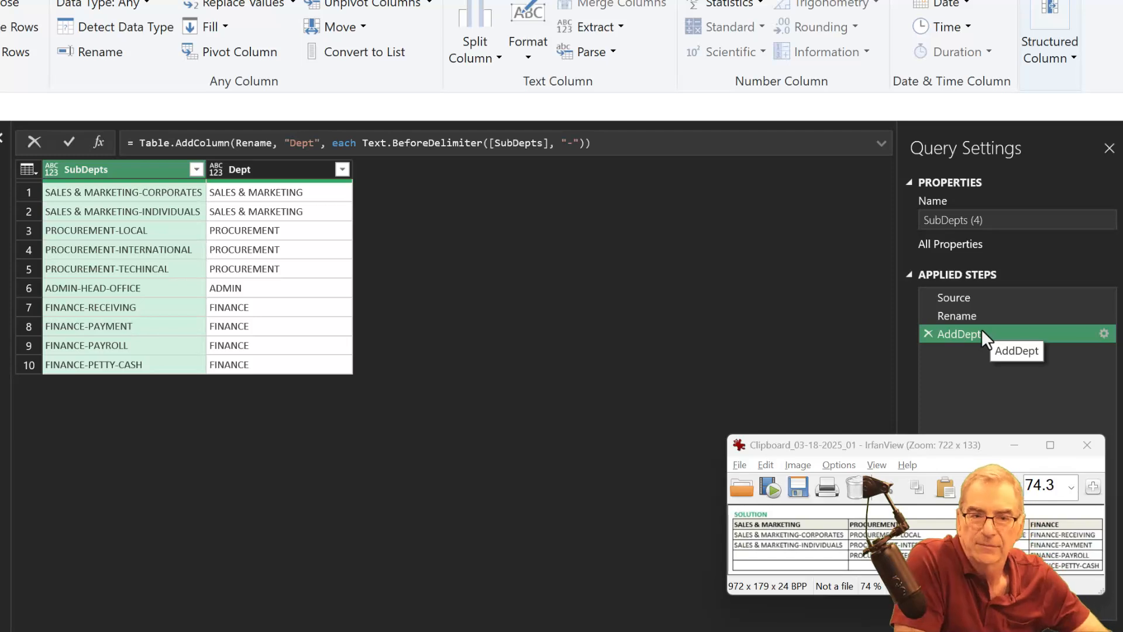
click(244, 163)
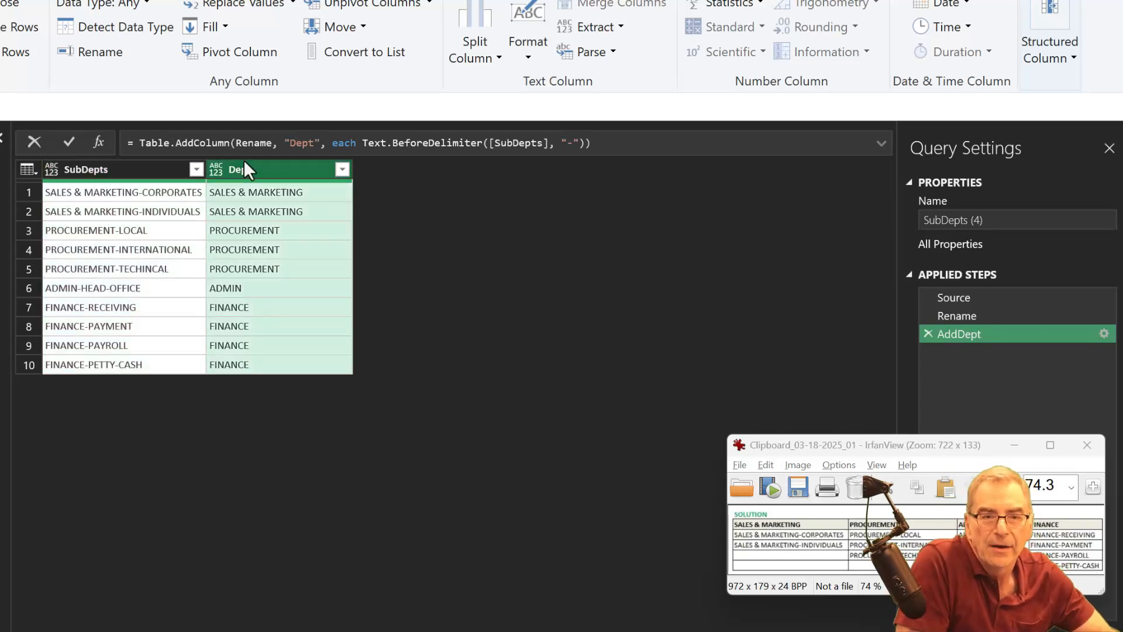
click(430, 50)
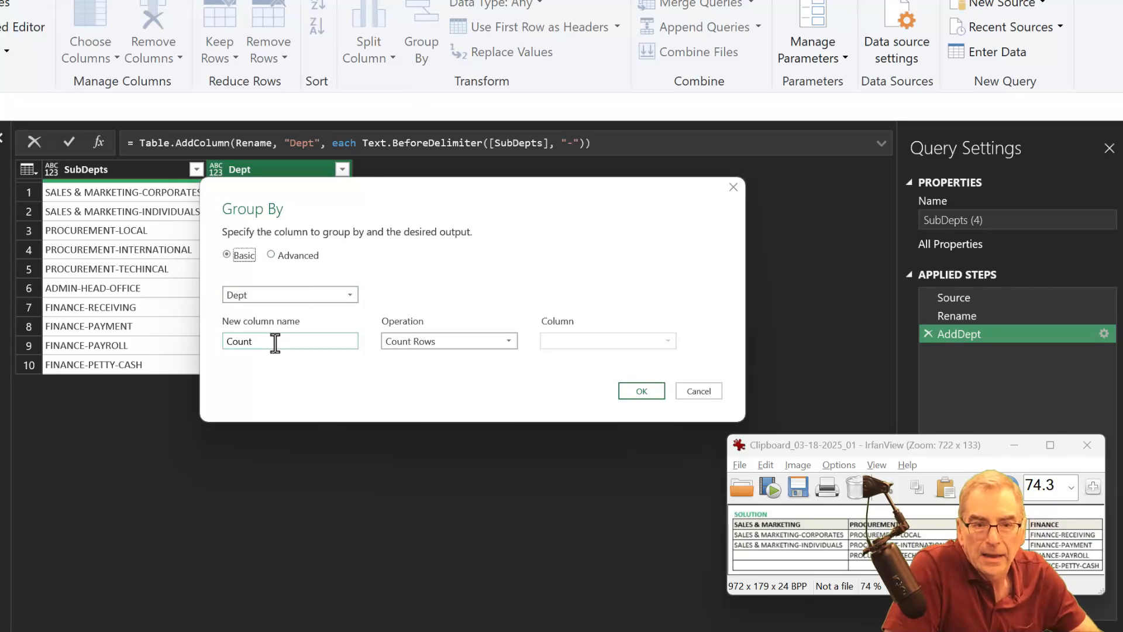
double_click(277, 339)
text(All)
key(Caps_Lock)
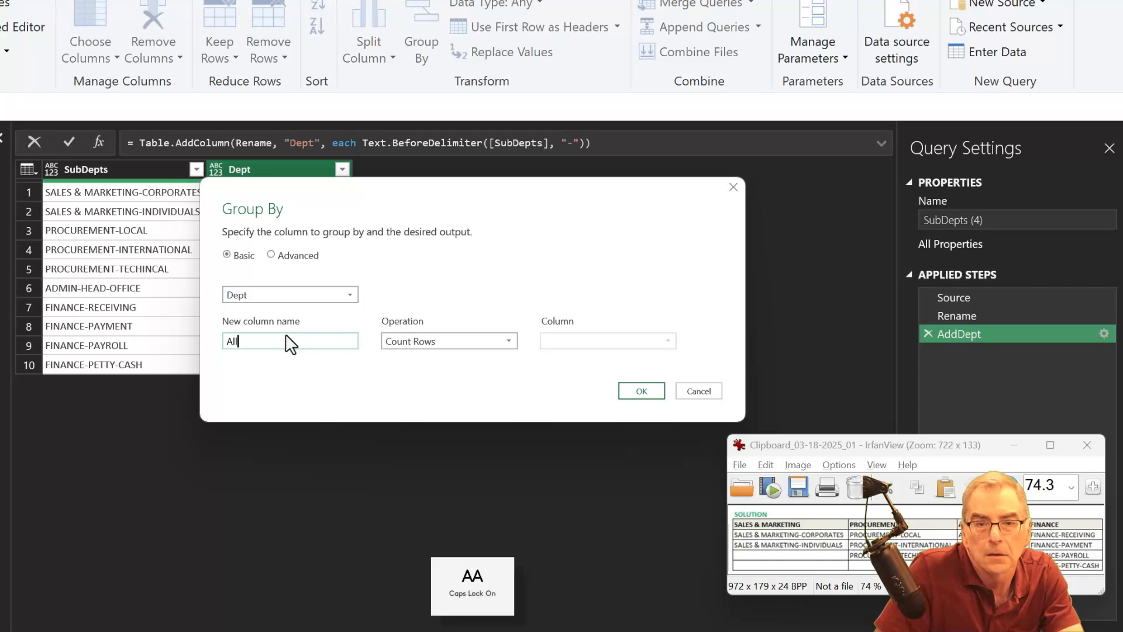
click(388, 340)
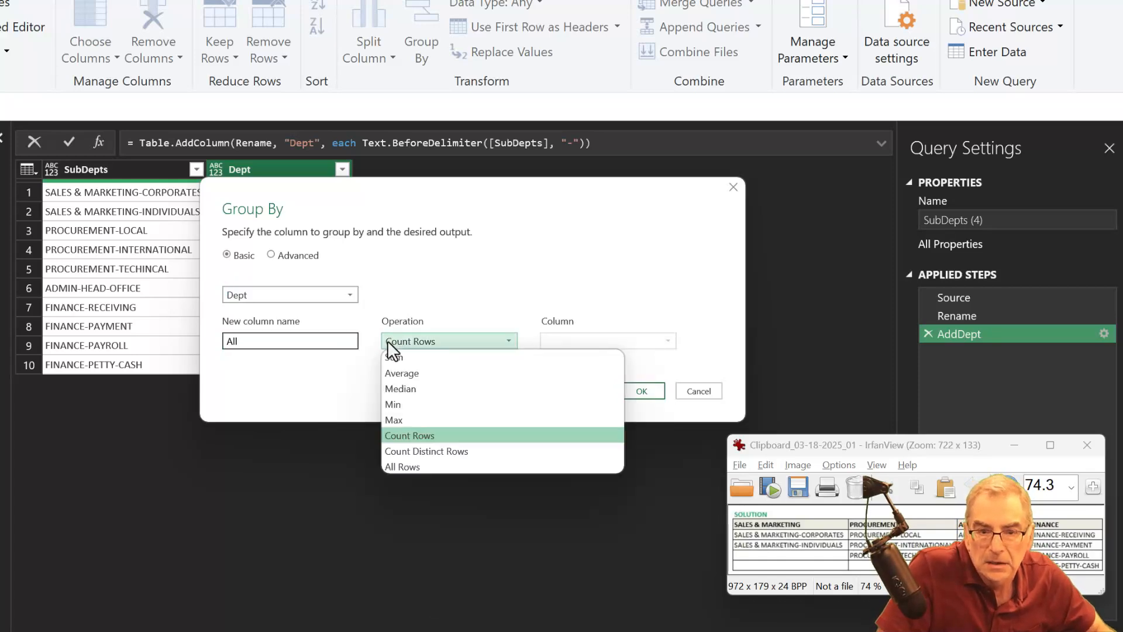
click(434, 467)
click(629, 391)
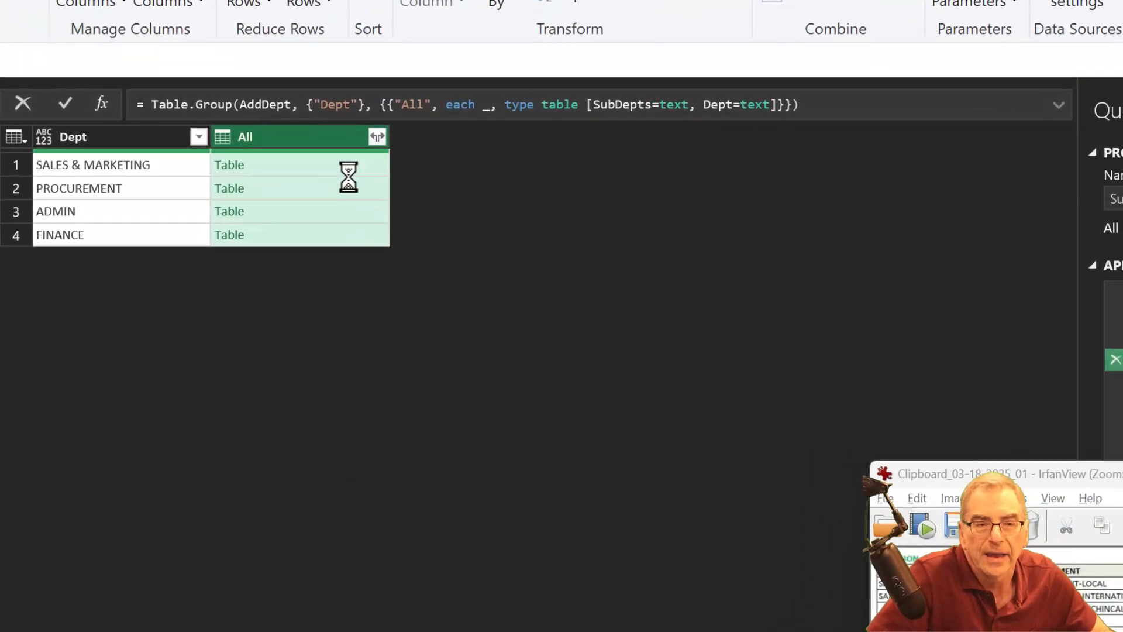
- Preview the nested SALES & MARKETING table and remove the type table specification from the Table.Group formula, keeping only each _ for All
click(275, 196)
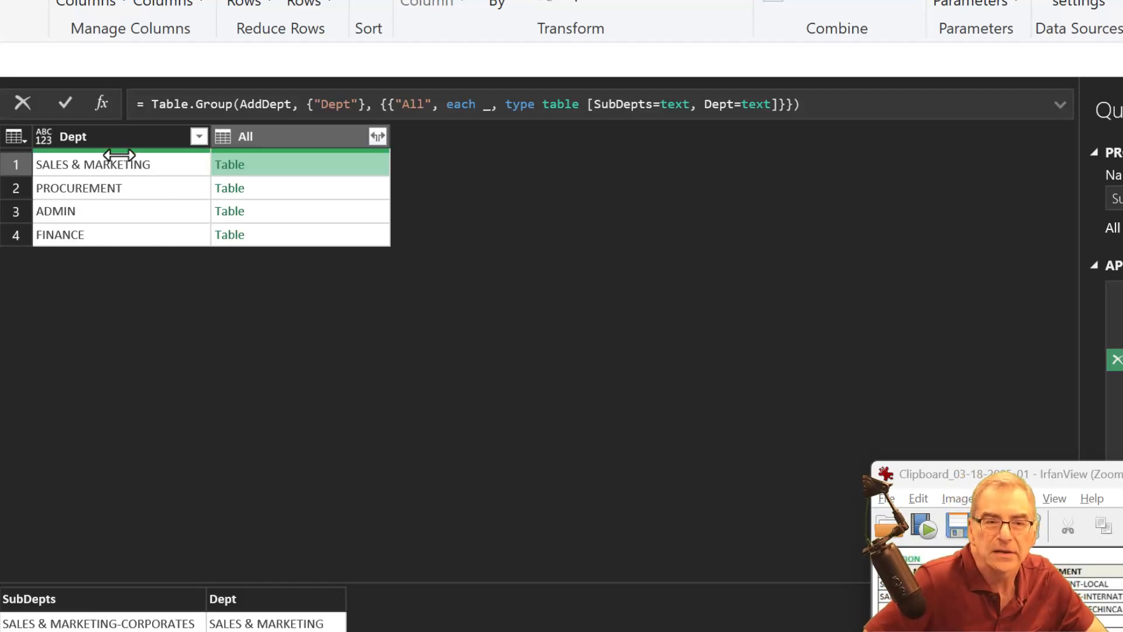
click(119, 136)
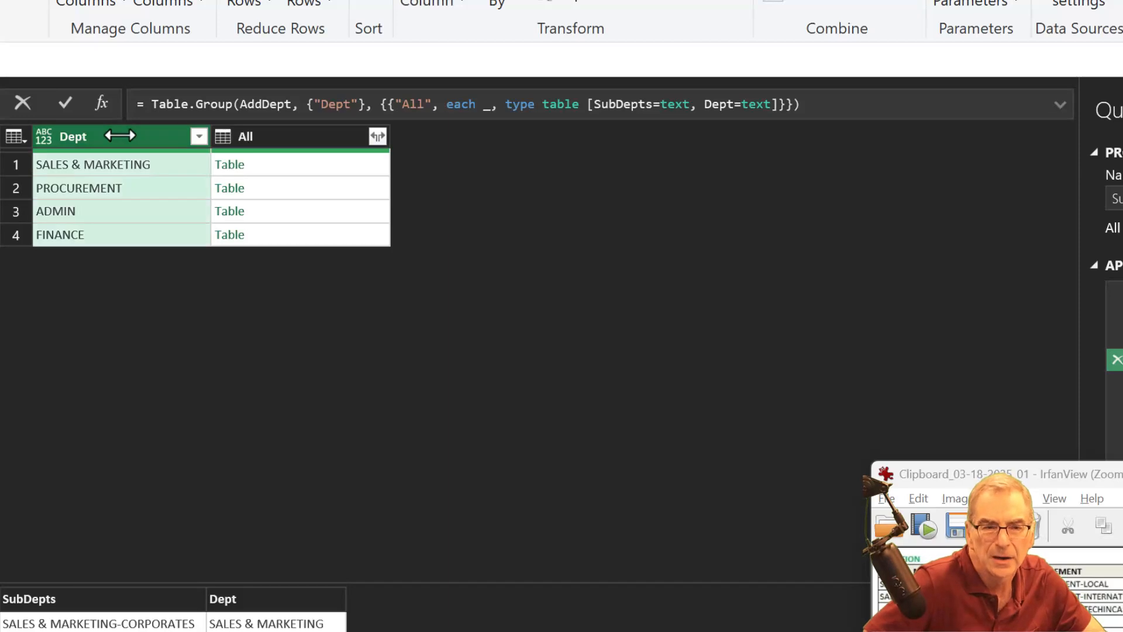
click(304, 153)
mouse_move(304, 153)
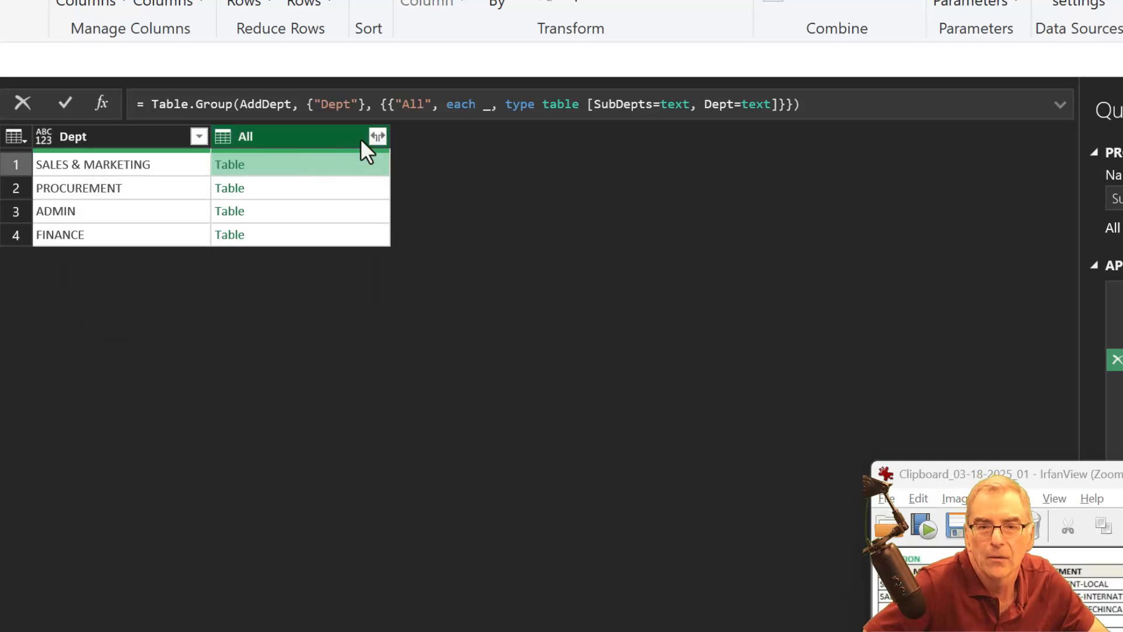
click(485, 106)
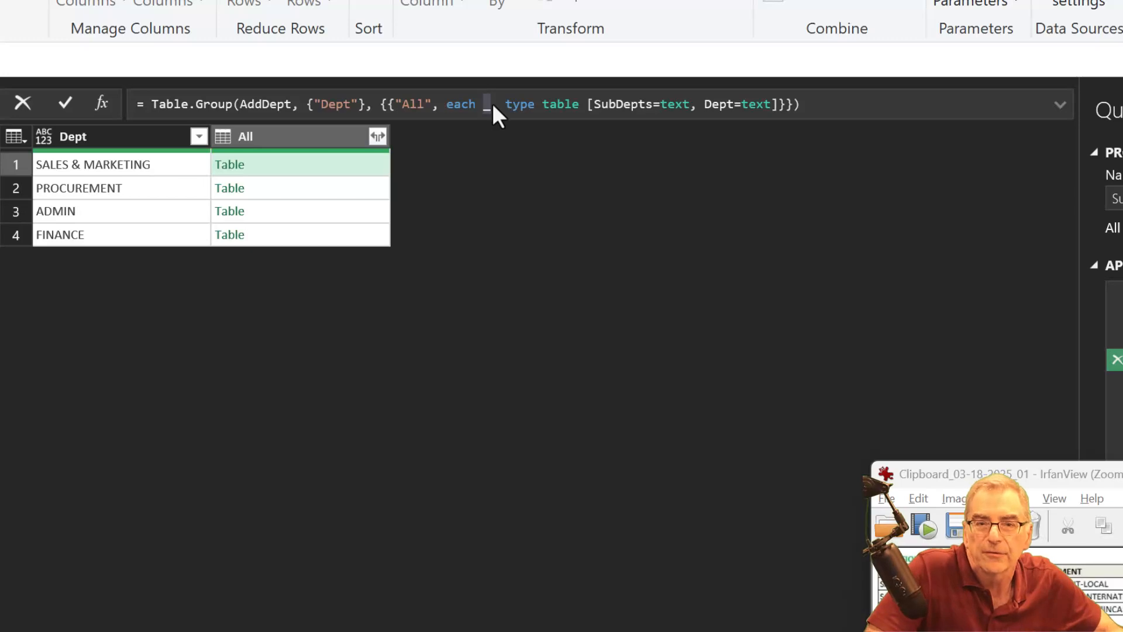
drag(491, 105, 774, 107)
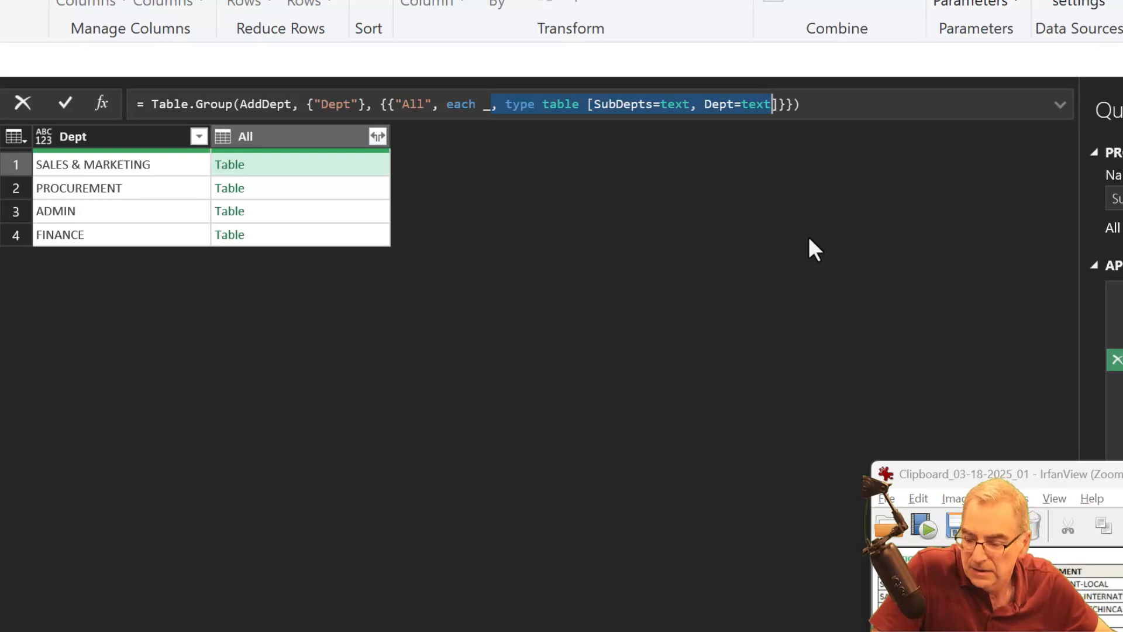
key(Delete)
key(Home)
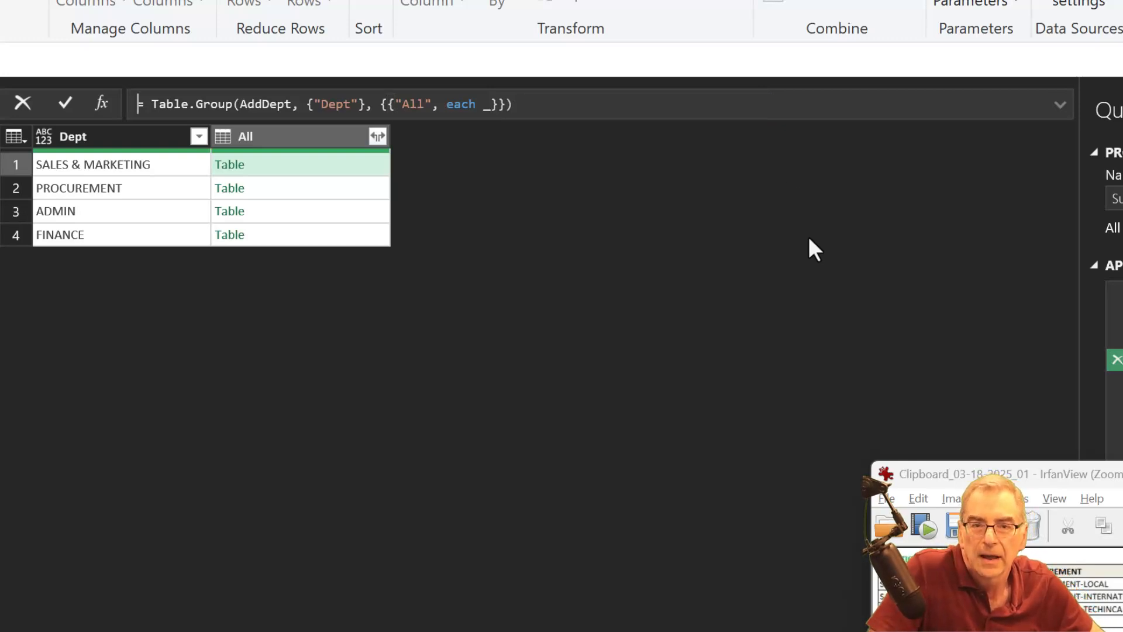
key(Return)
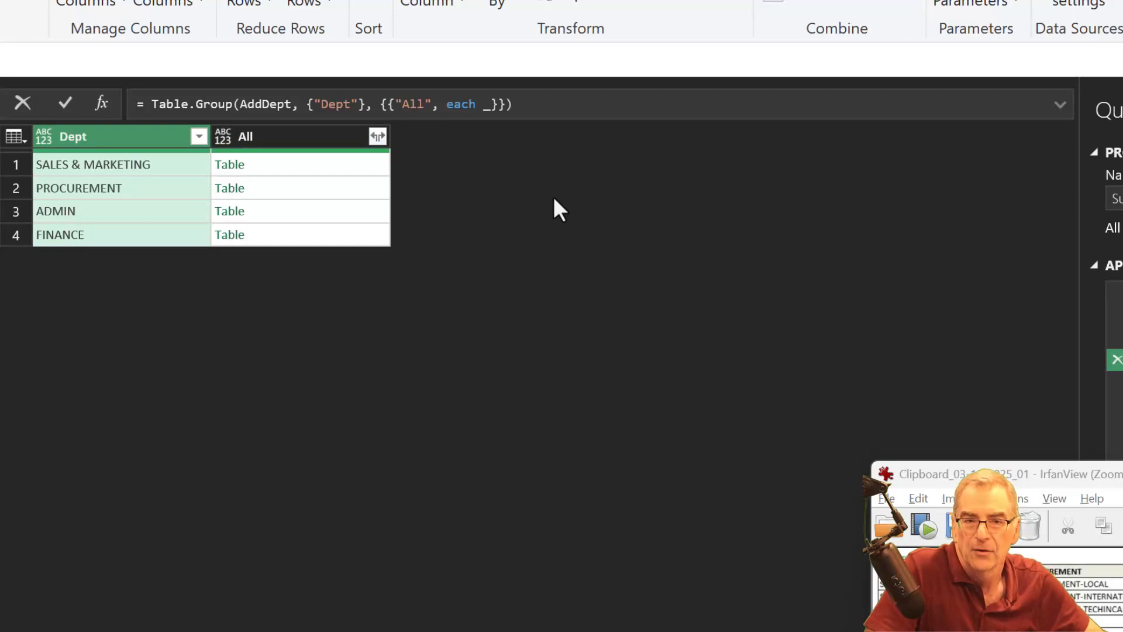
- Replace the underscore after each with [SubDepts] in the Table.Group formula so the All column returns lists
click(299, 161)
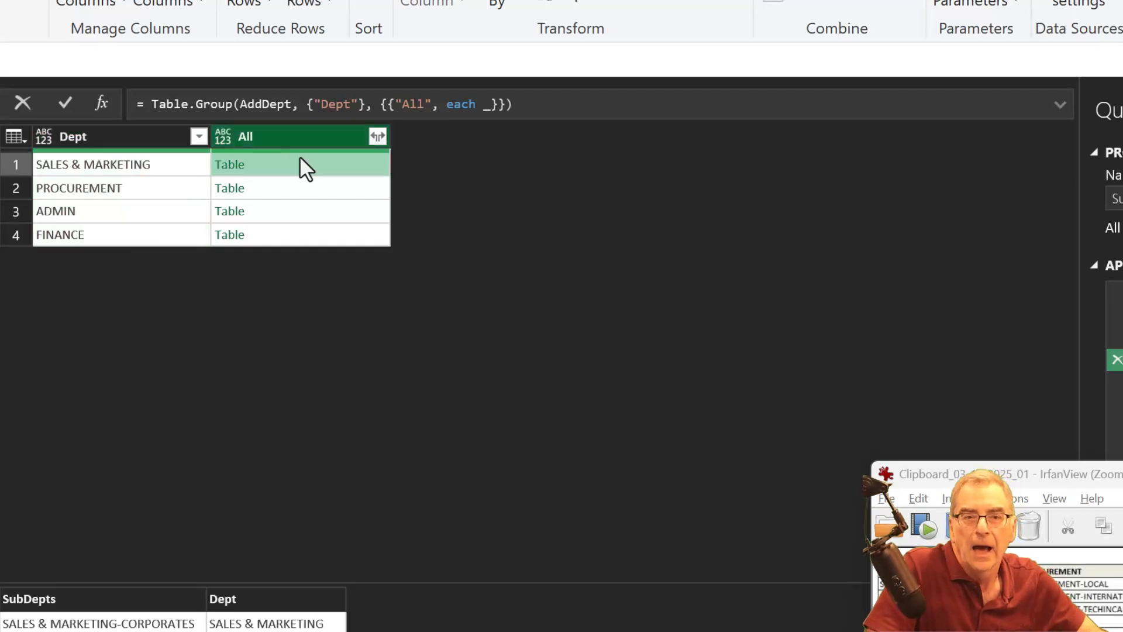
click(485, 104)
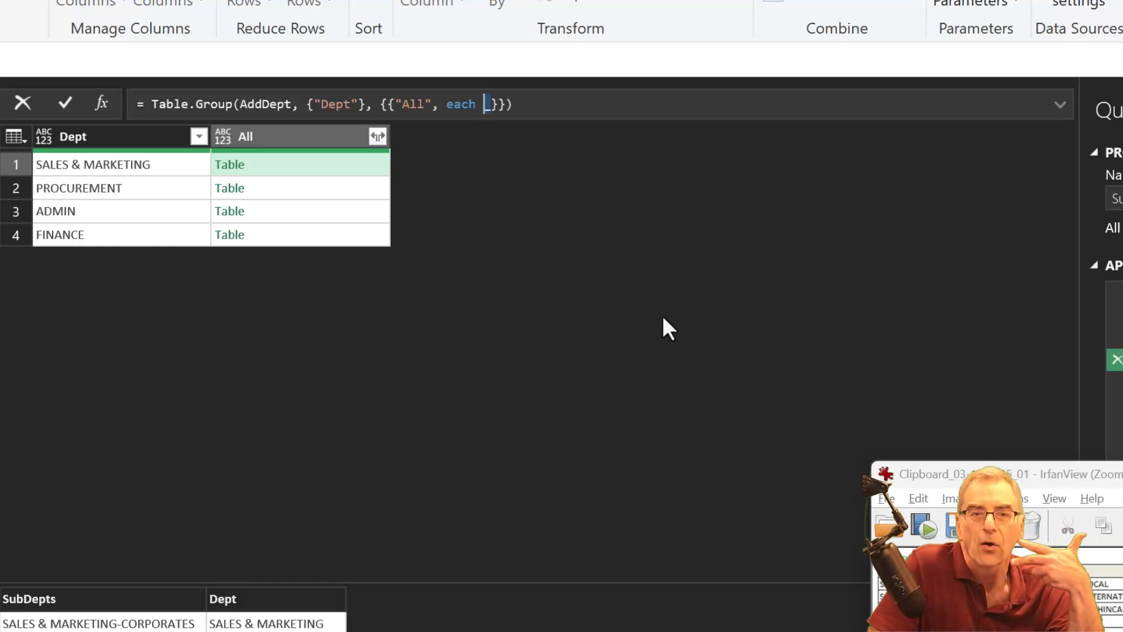
key(Delete)
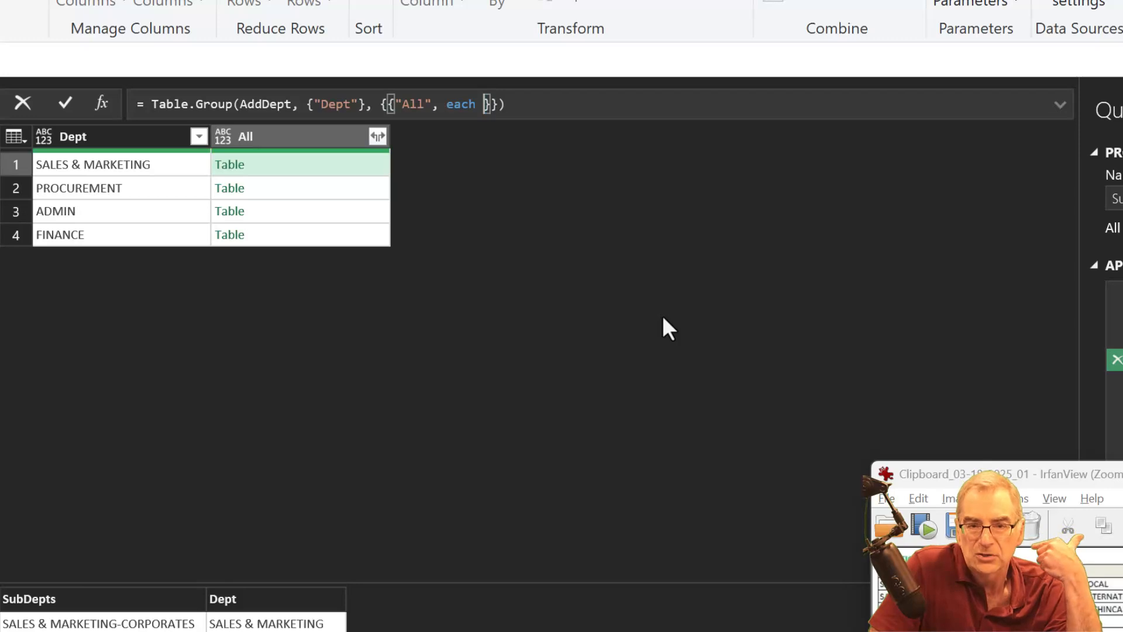
text([)
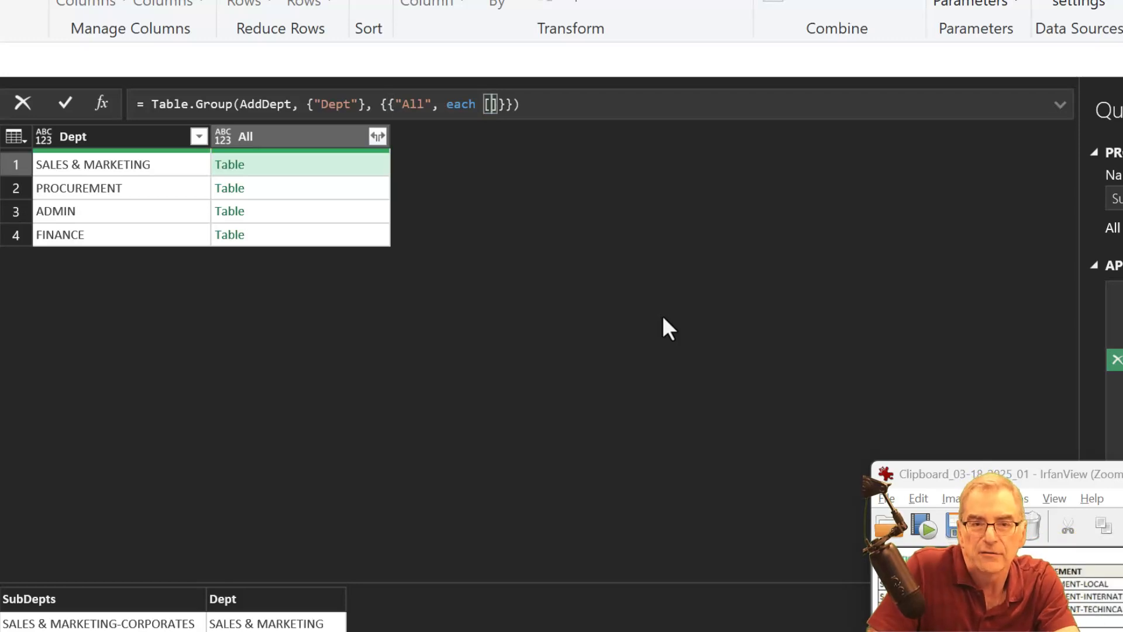
text(SubDepts])
key(Delete)
key(End)
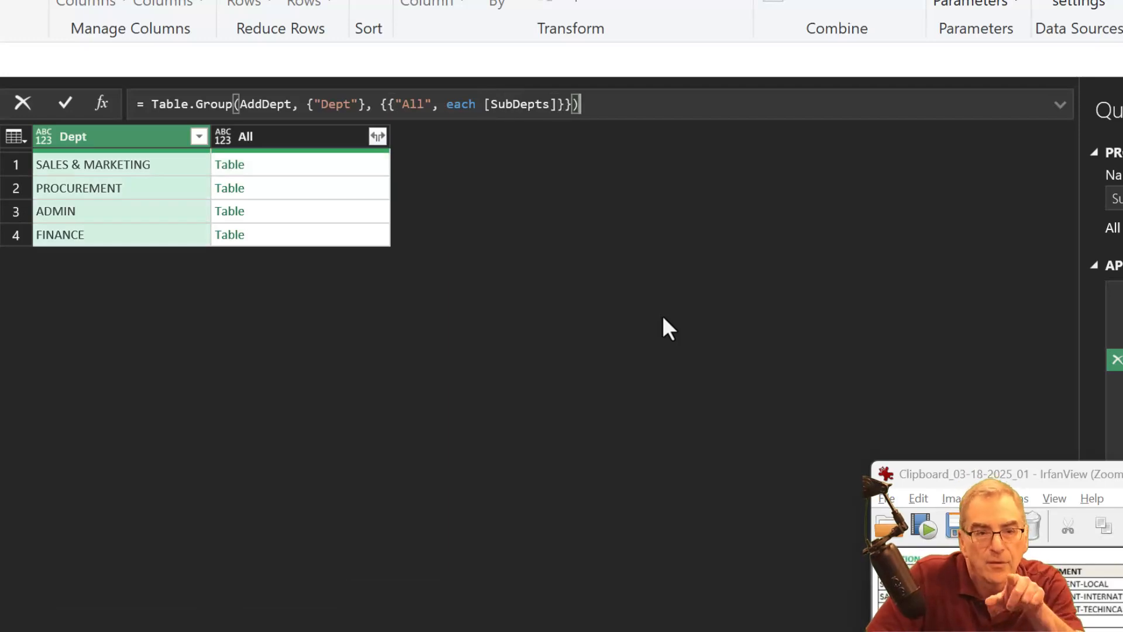
key(Return)
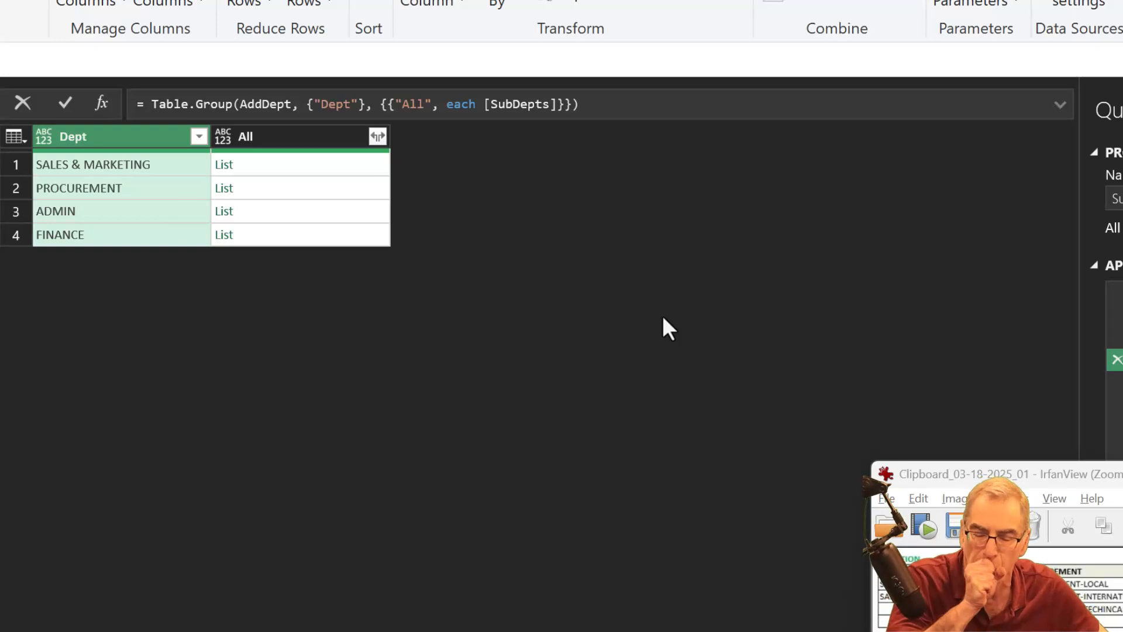
- Add a blank formula step after the grouping and rename the Grouped Rows step as Group
click(100, 98)
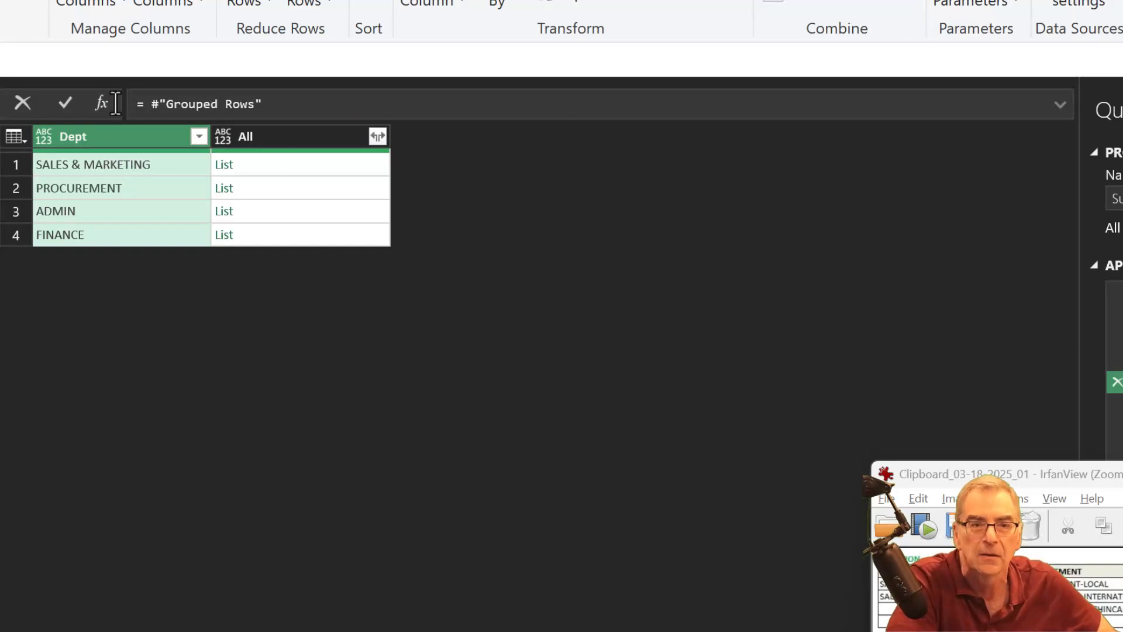
click(1122, 359)
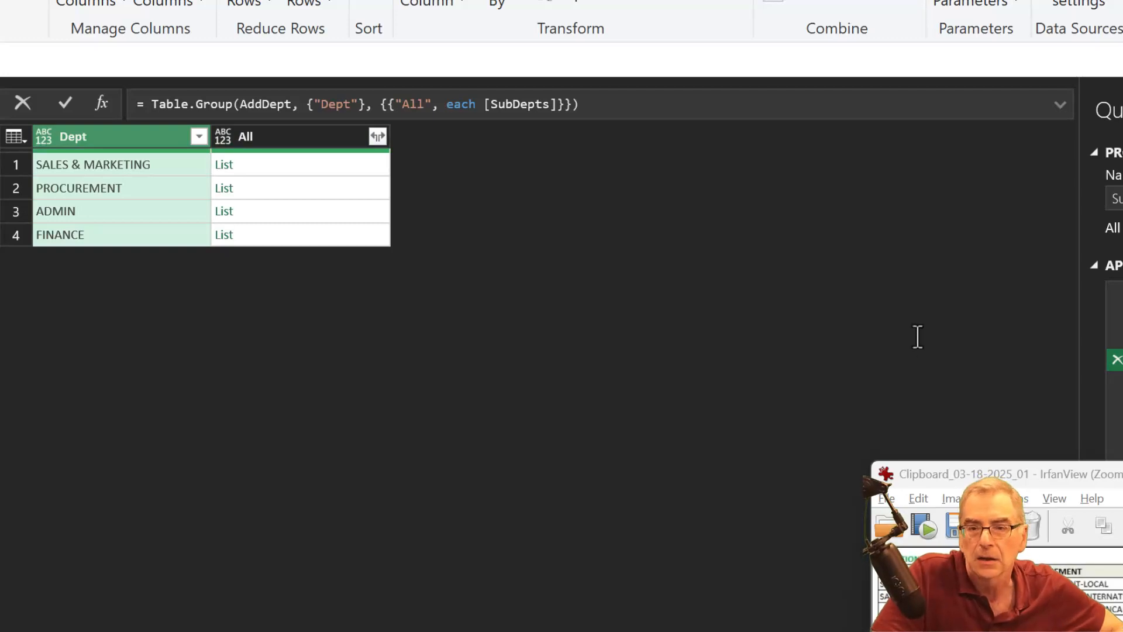
click(1121, 381)
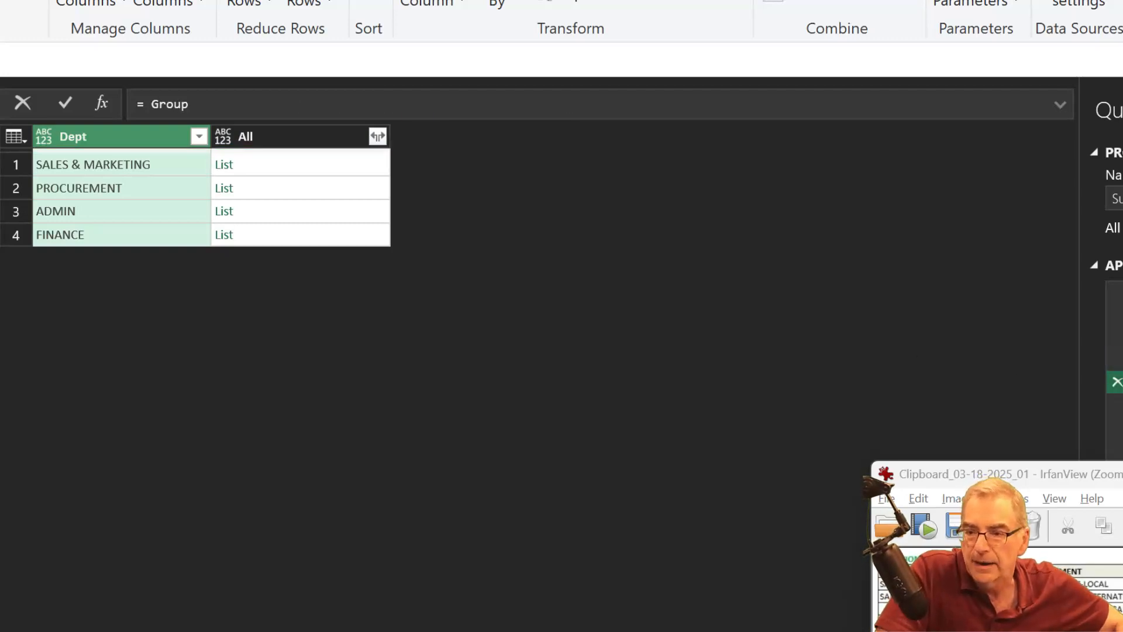
- Insert the Table.FromColumns function with an opening parenthesis before Group in the new step's formula
click(150, 109)
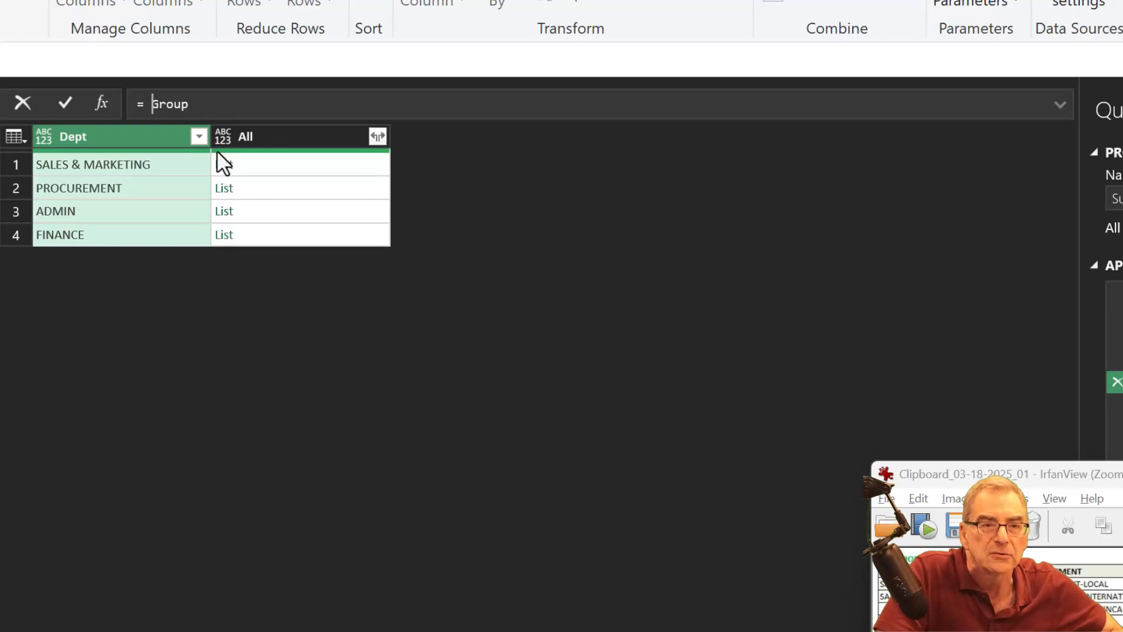
text(T)
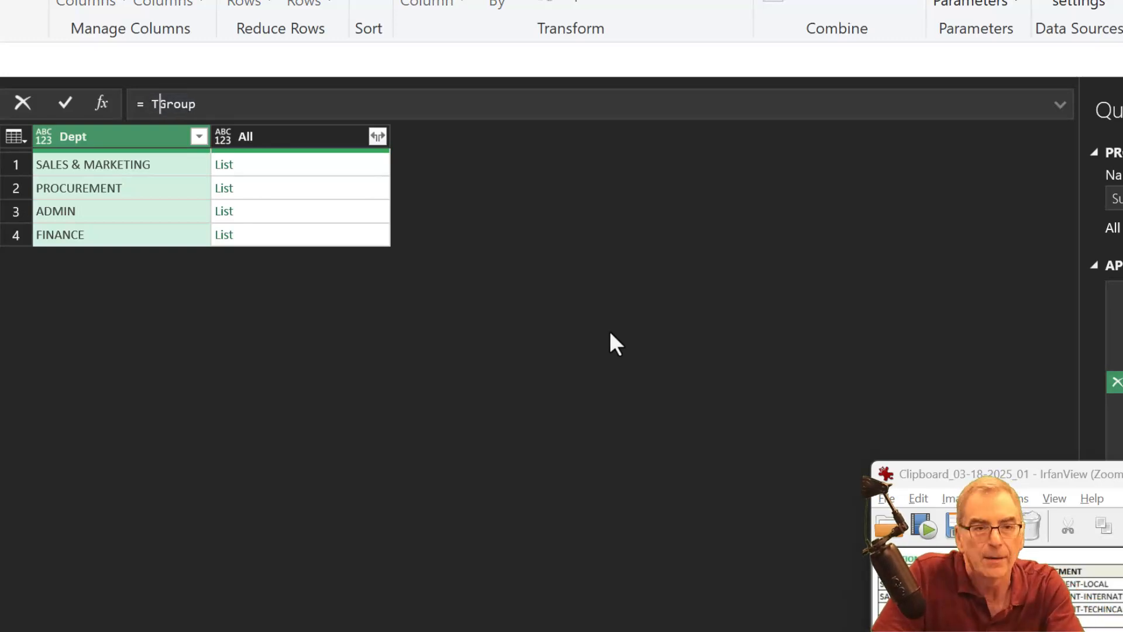
text(ableFro)
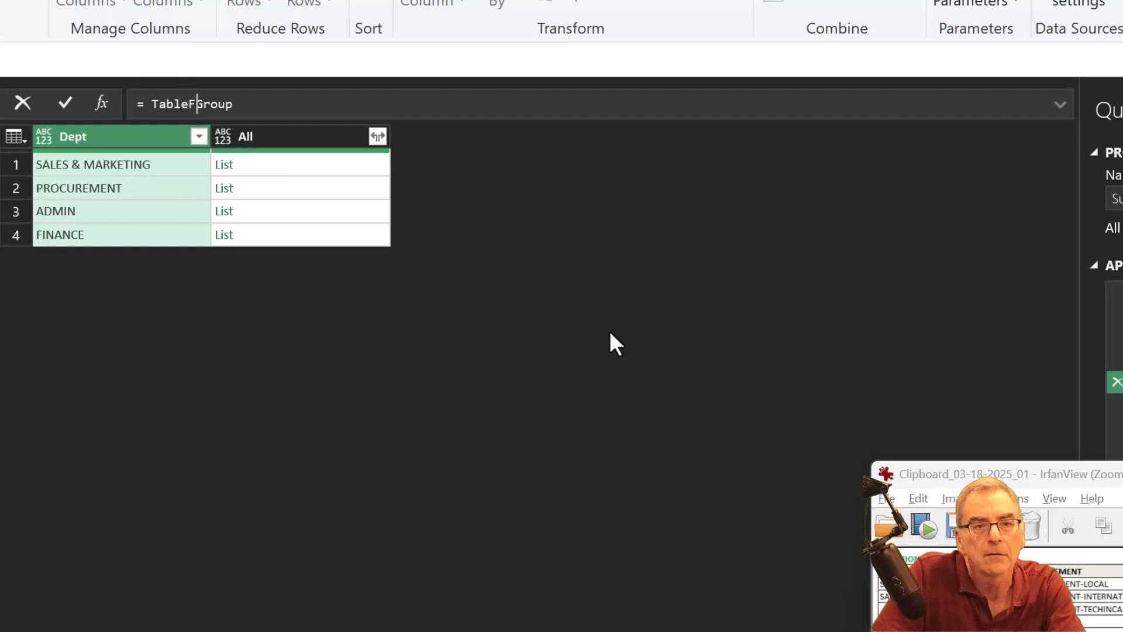
text(m)
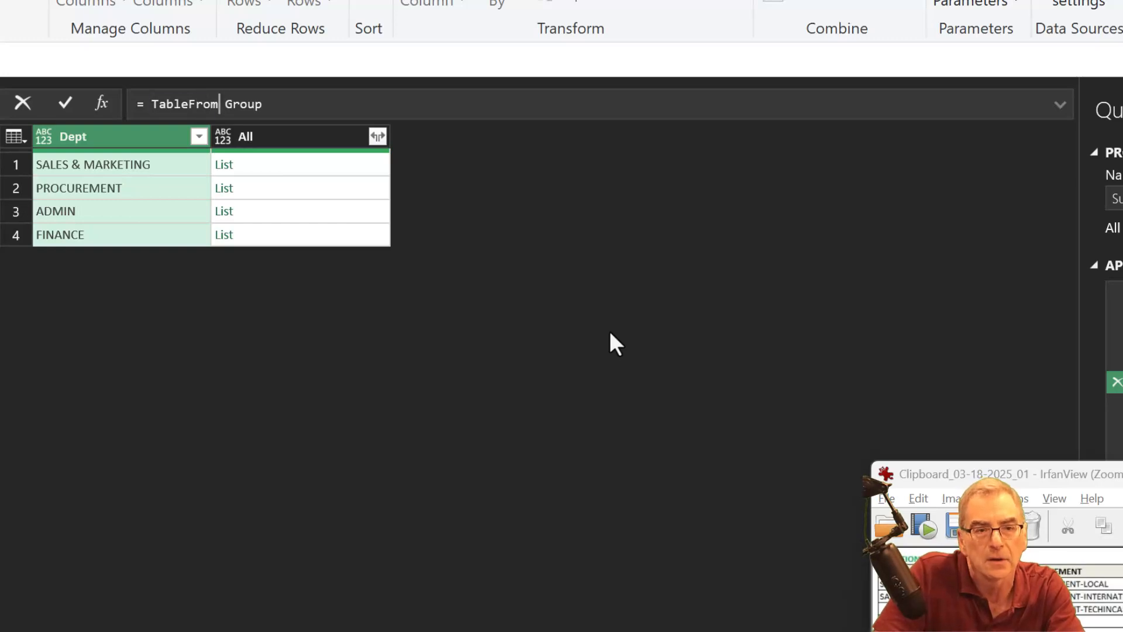
key(Left)
key(Left)
key(Left)
key(Left)
text(.)
key(Right)
key(Right)
key(Right)
key(Right)
text(Cp)
key(BackSpace)
text(ol)
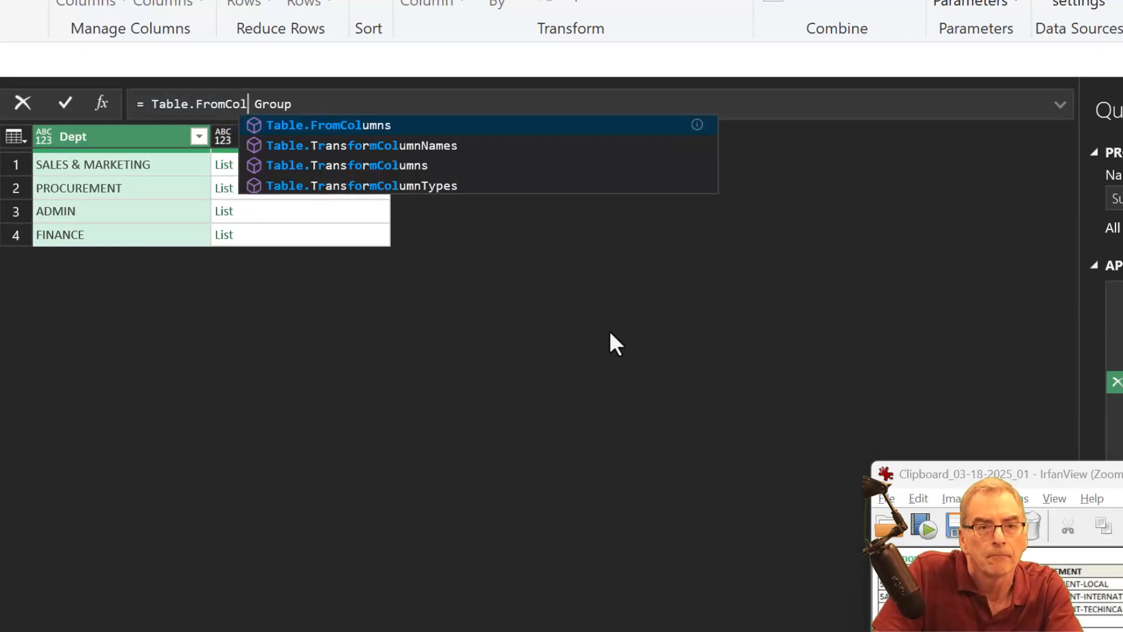
key(Tab)
text(()
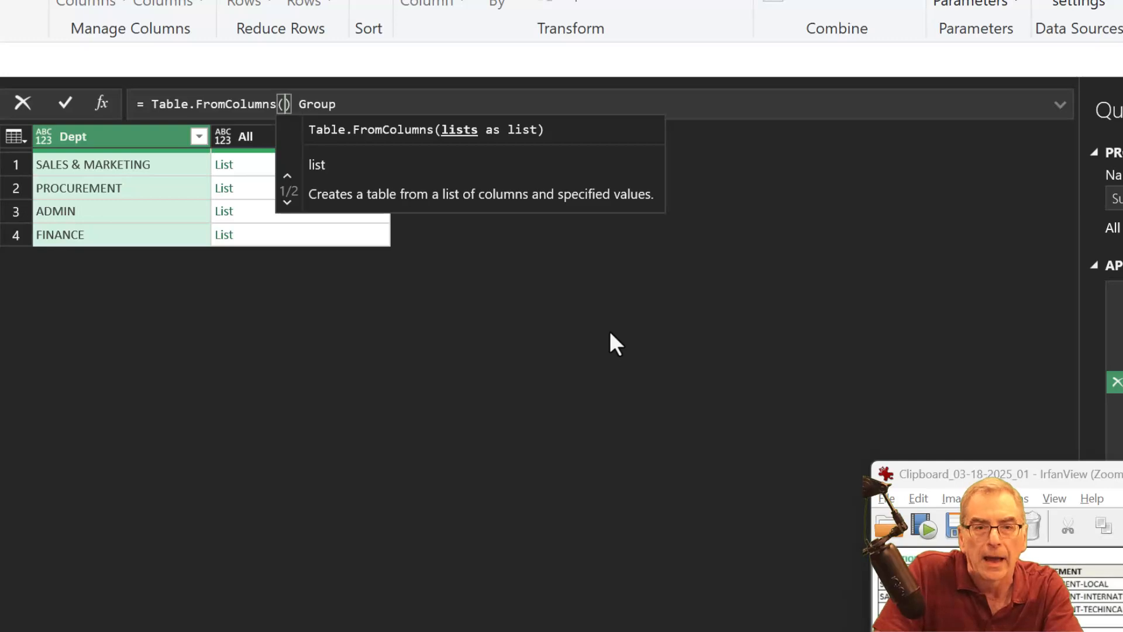
- Replace the leftover text after the opening parenthesis of Table.FromColumns with Group[All] as the lists argument
key(Delete)
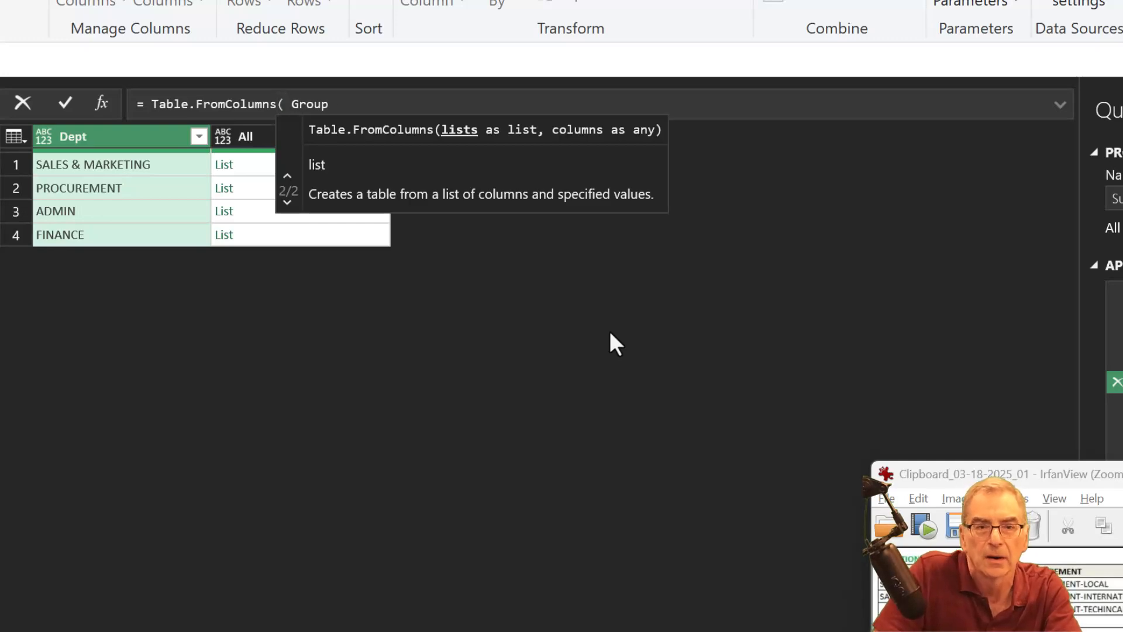
key(Delete)
key(Delete)
key(Delete)
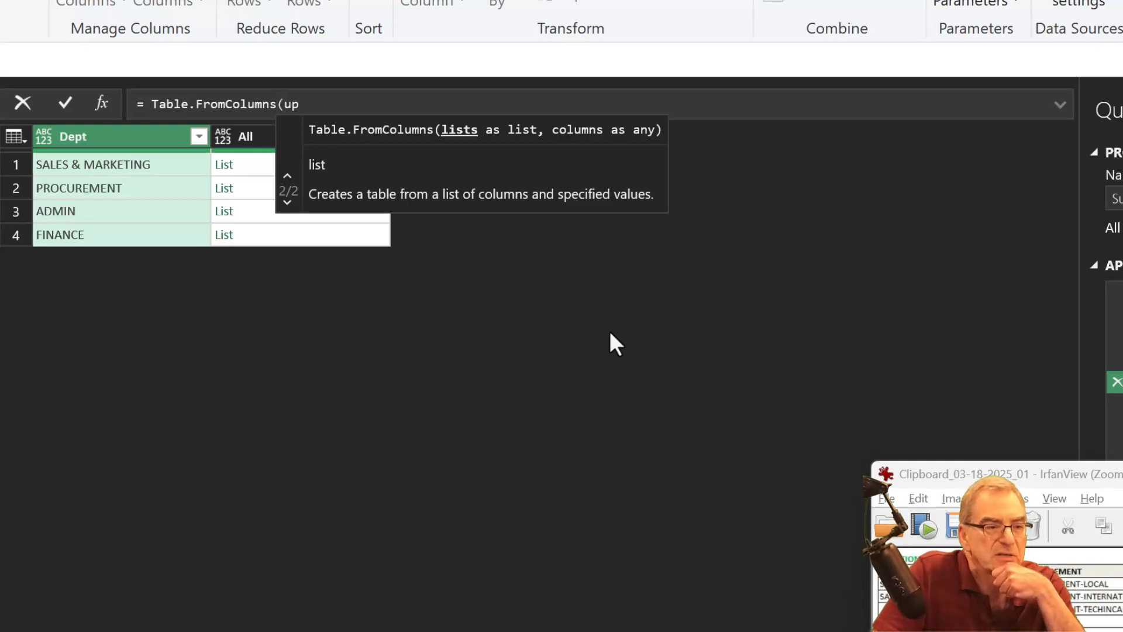
key(Delete)
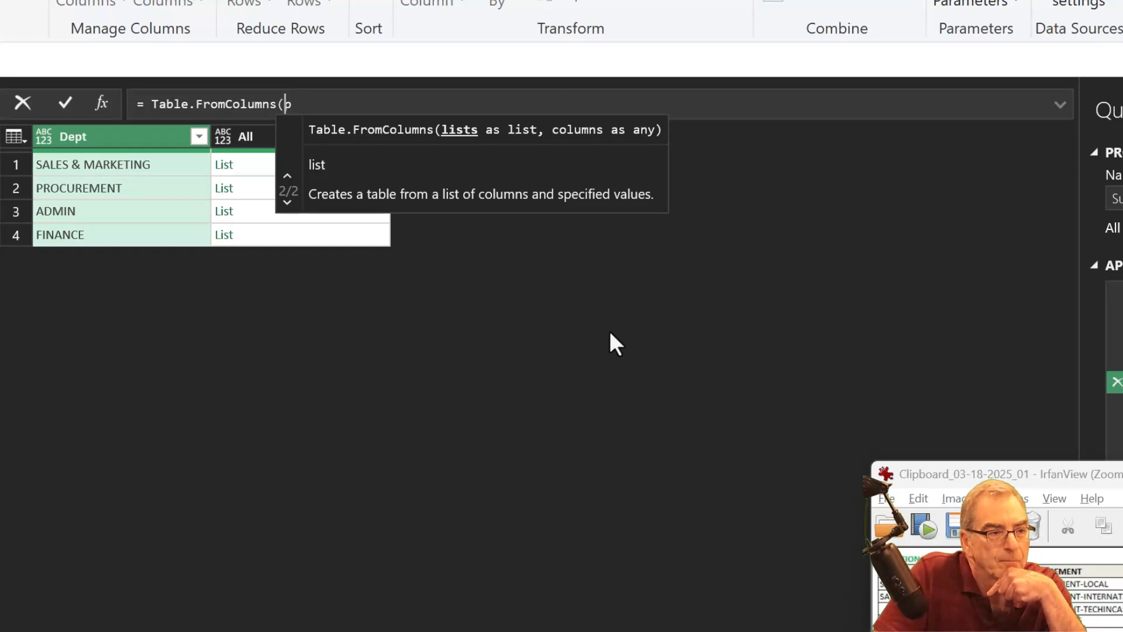
key(Delete)
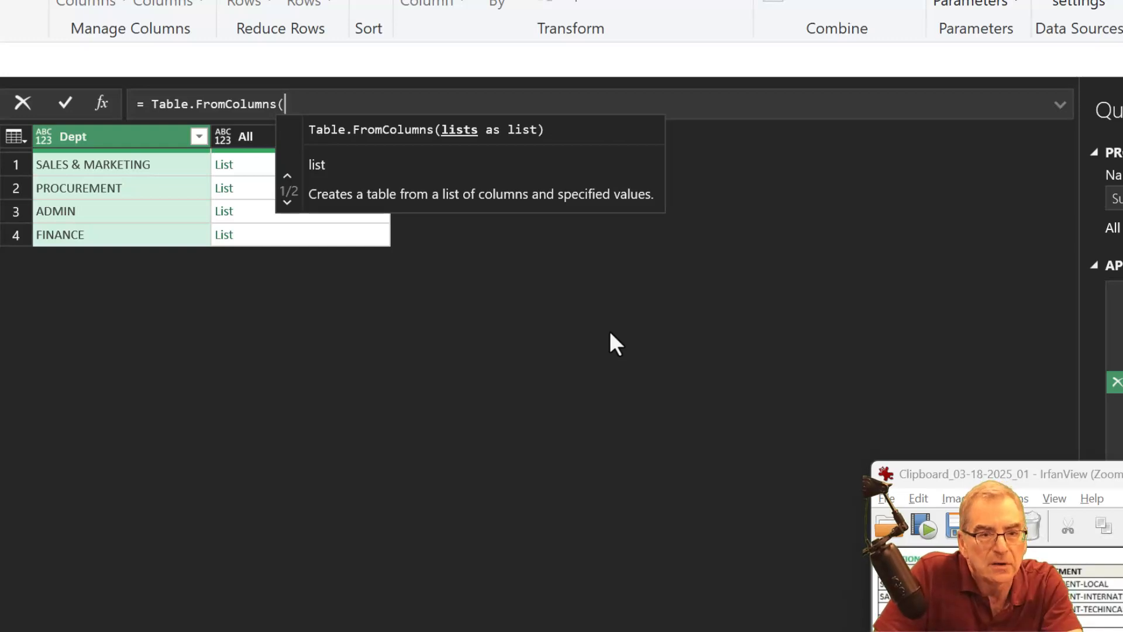
text(Group)
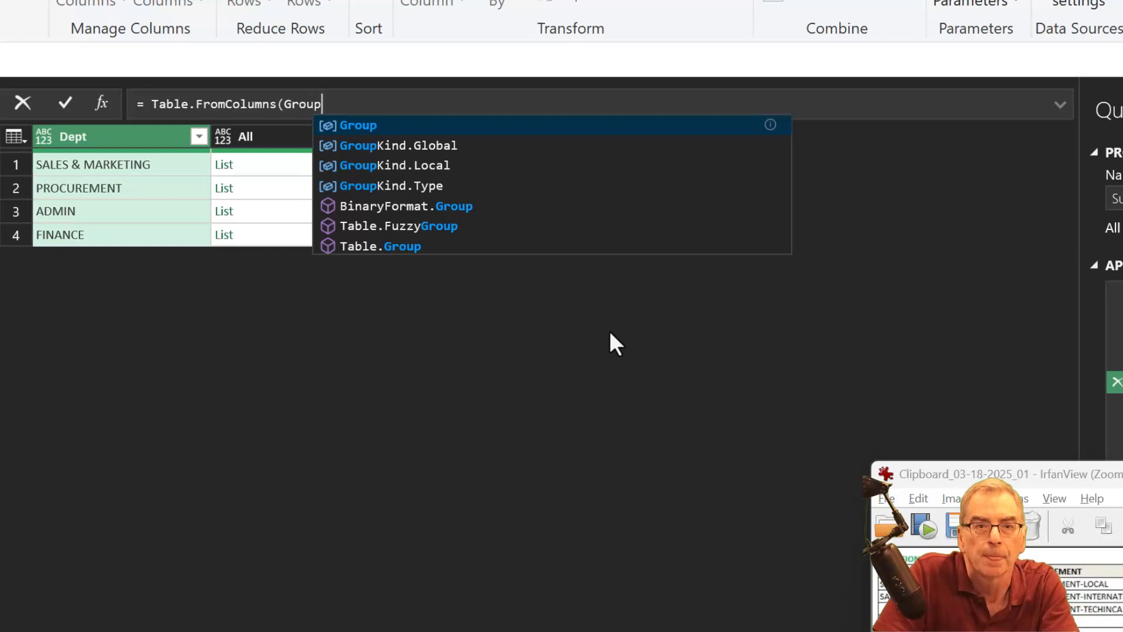
text([All)
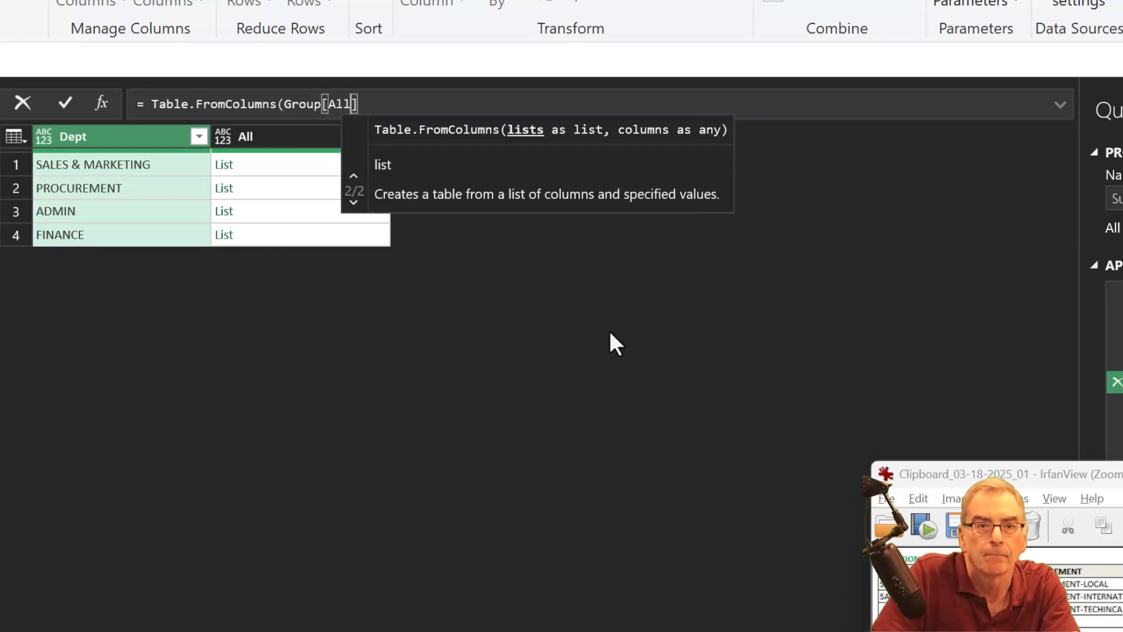
text(])
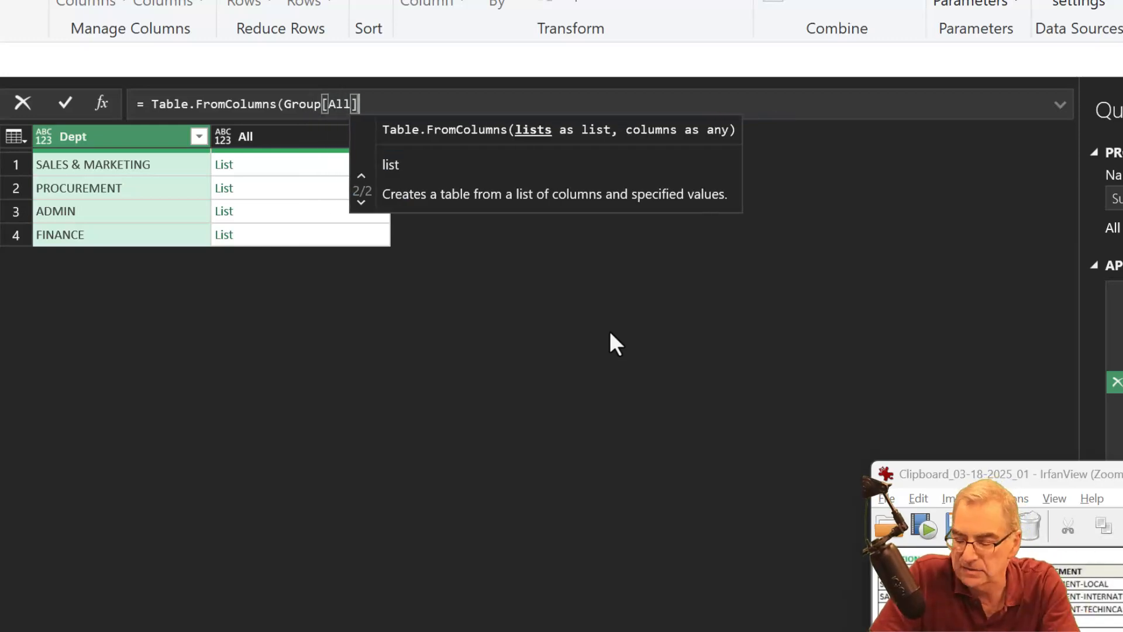
text(, )
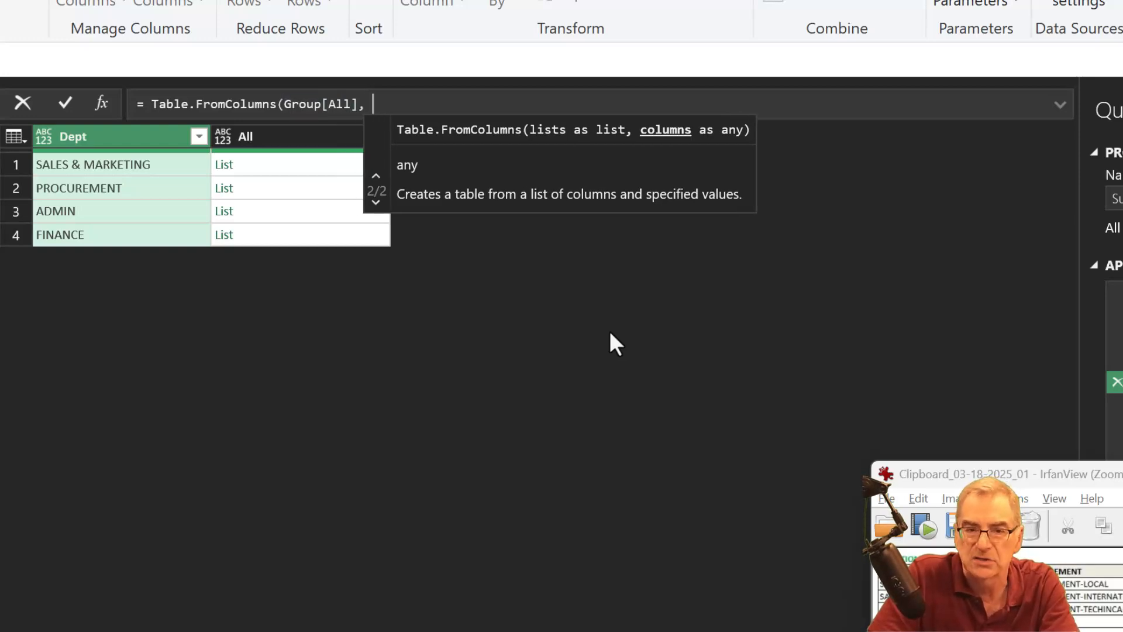
text(Grt)
- Add Group[Dept] as the column names argument of Table.FromColumns, close the parenthesis and commit the formula
key(BackSpace)
key(BackSpace)
key(BackSpace)
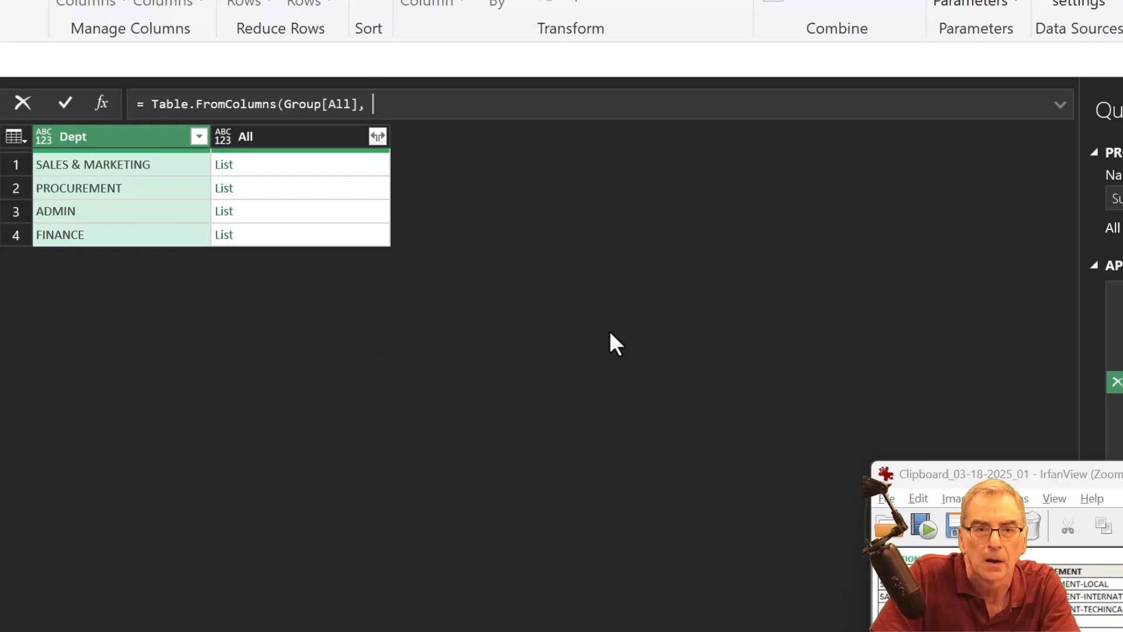
text(gr)
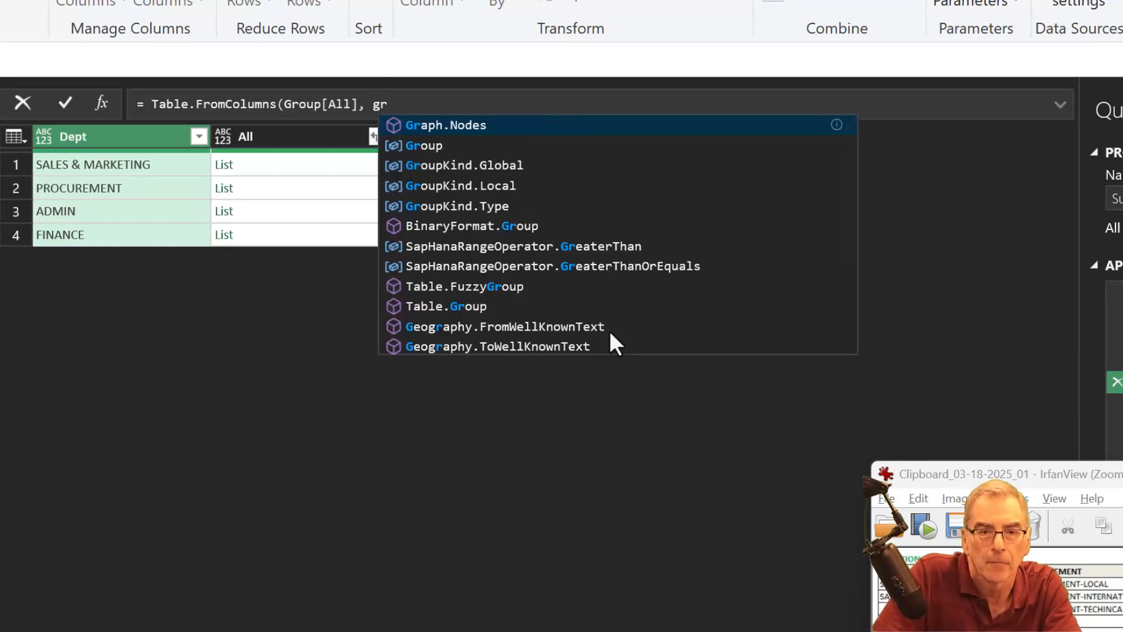
key(Down)
key(Tab)
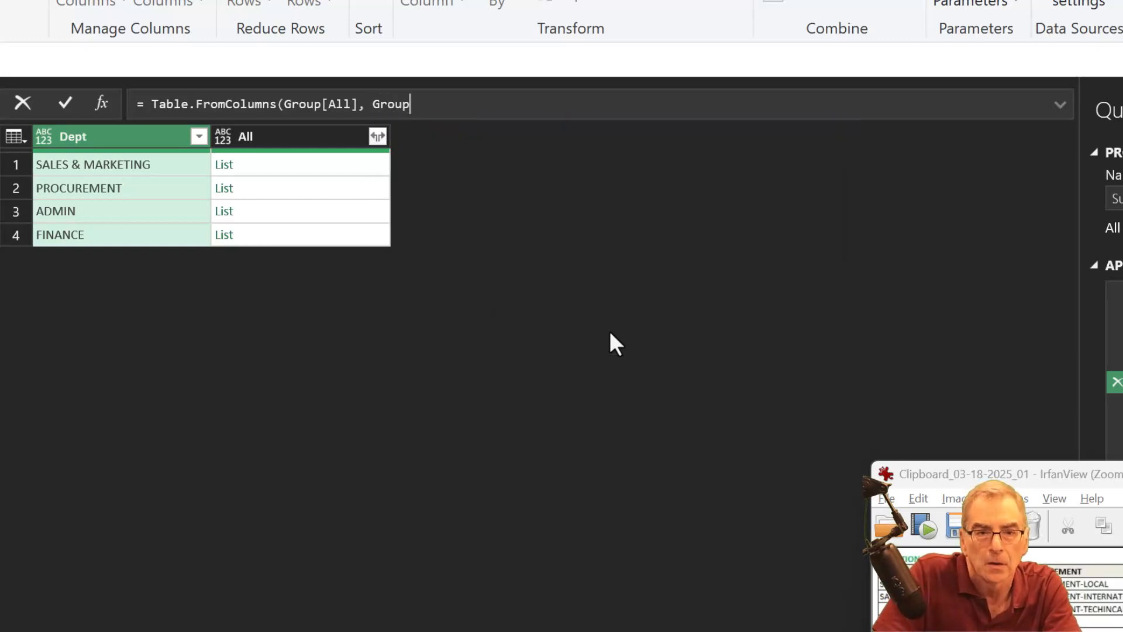
text([Dept)
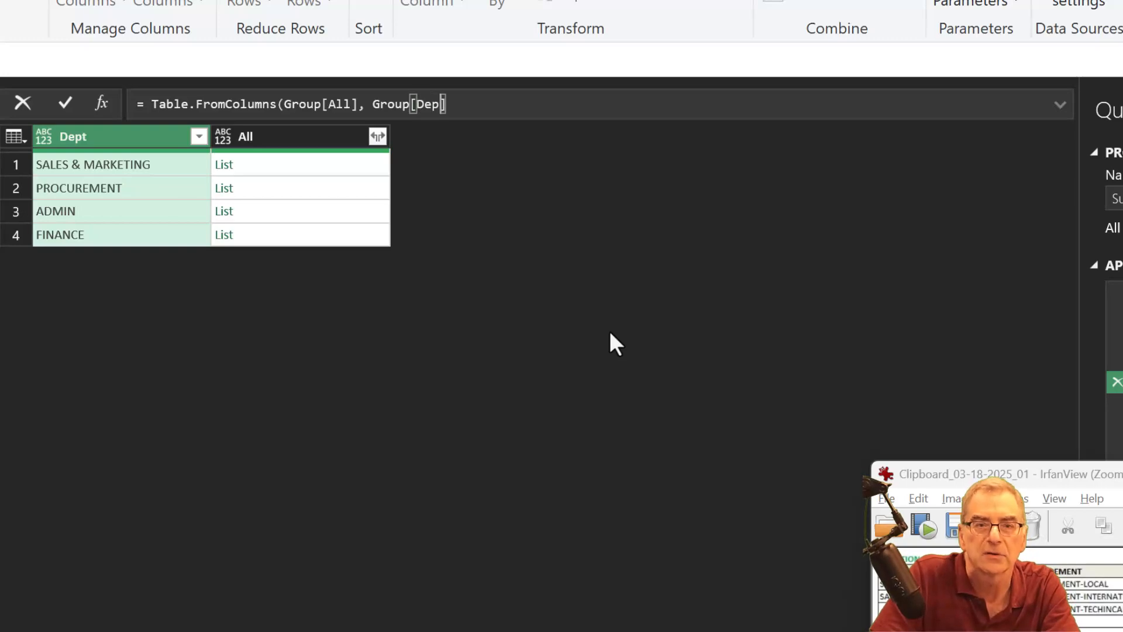
text(])
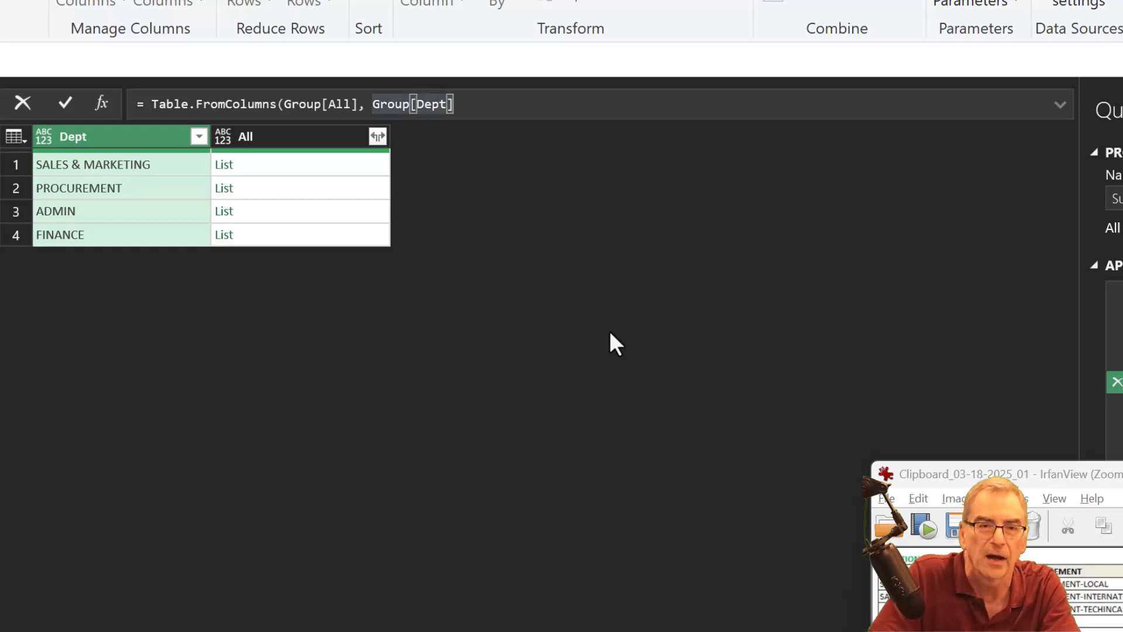
text())
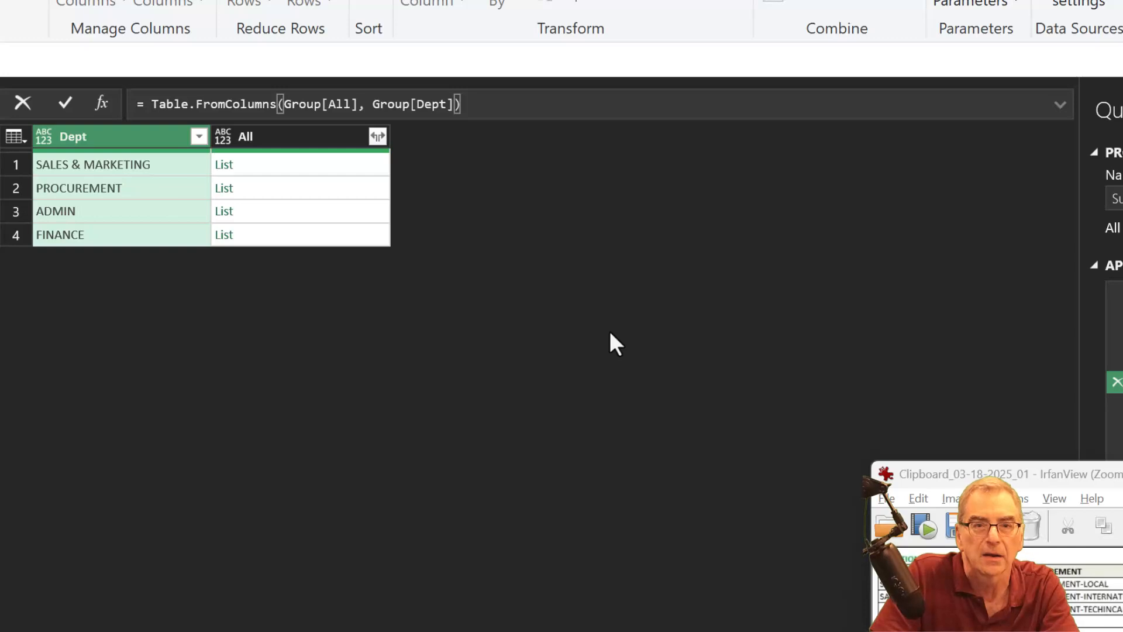
key(Return)
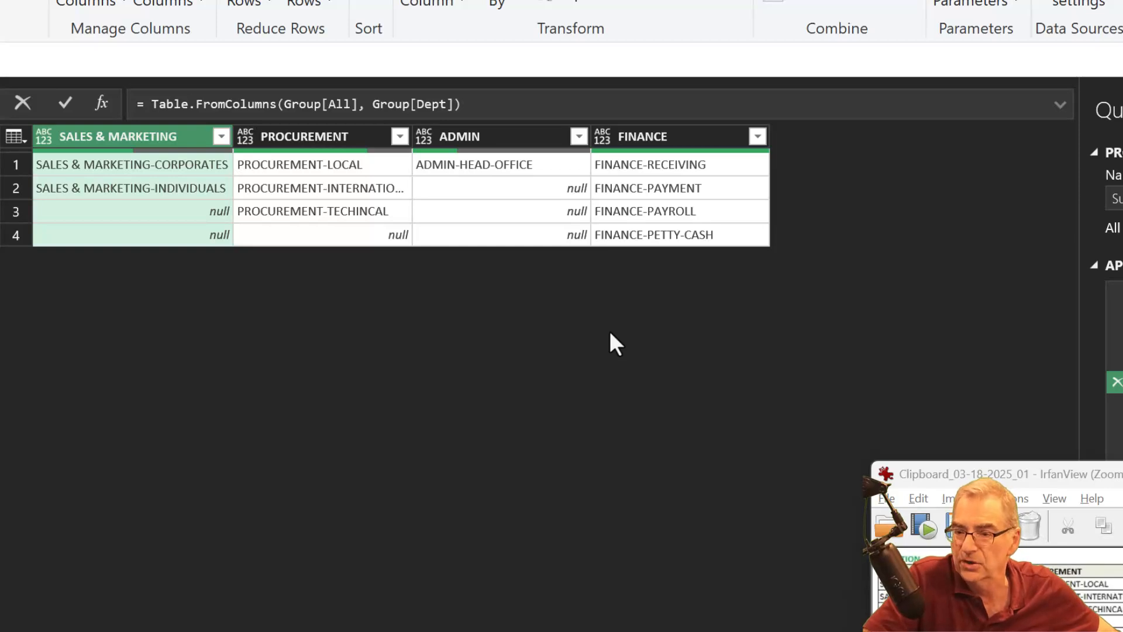
- Duplicate the finished query and strip the copy back to its AddDept step
drag(972, 474, 710, 498)
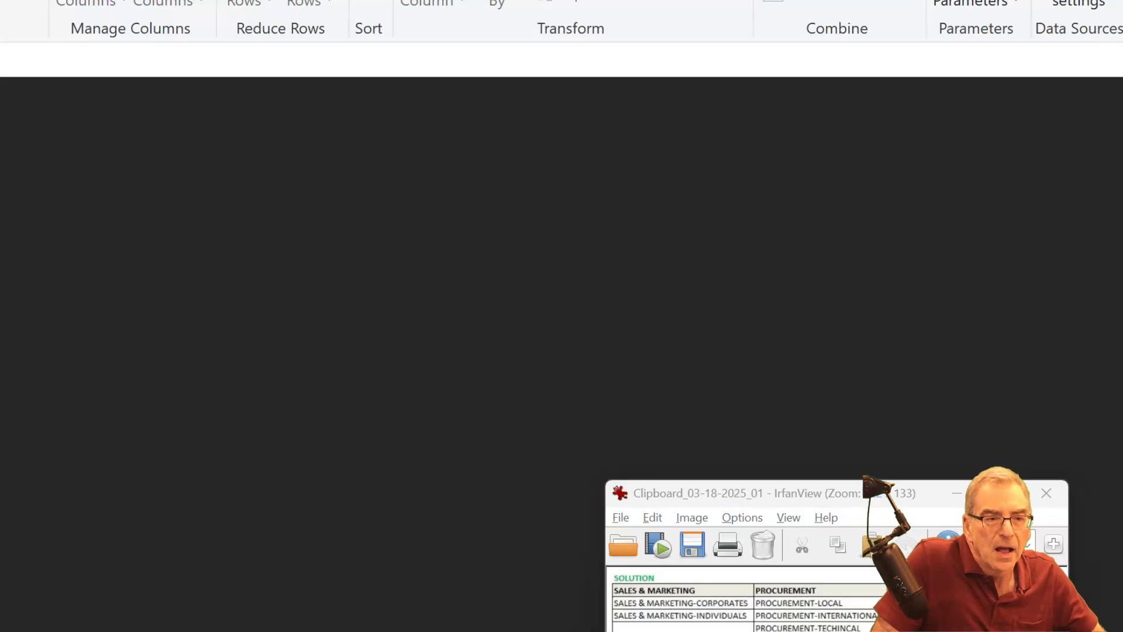
right_click(0, 236)
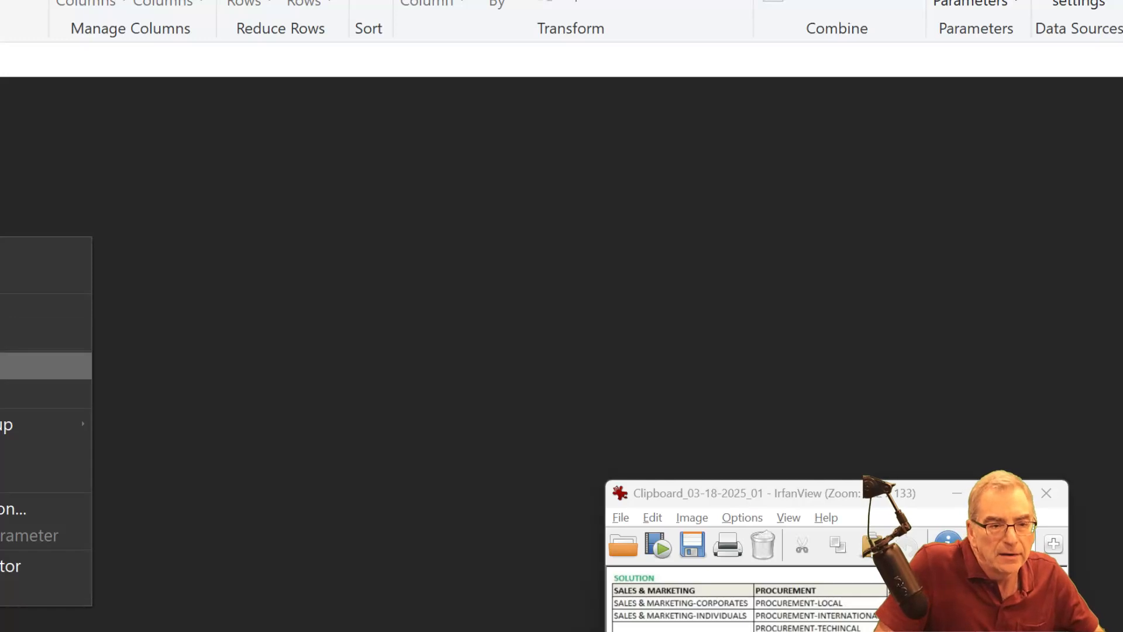
click(1, 365)
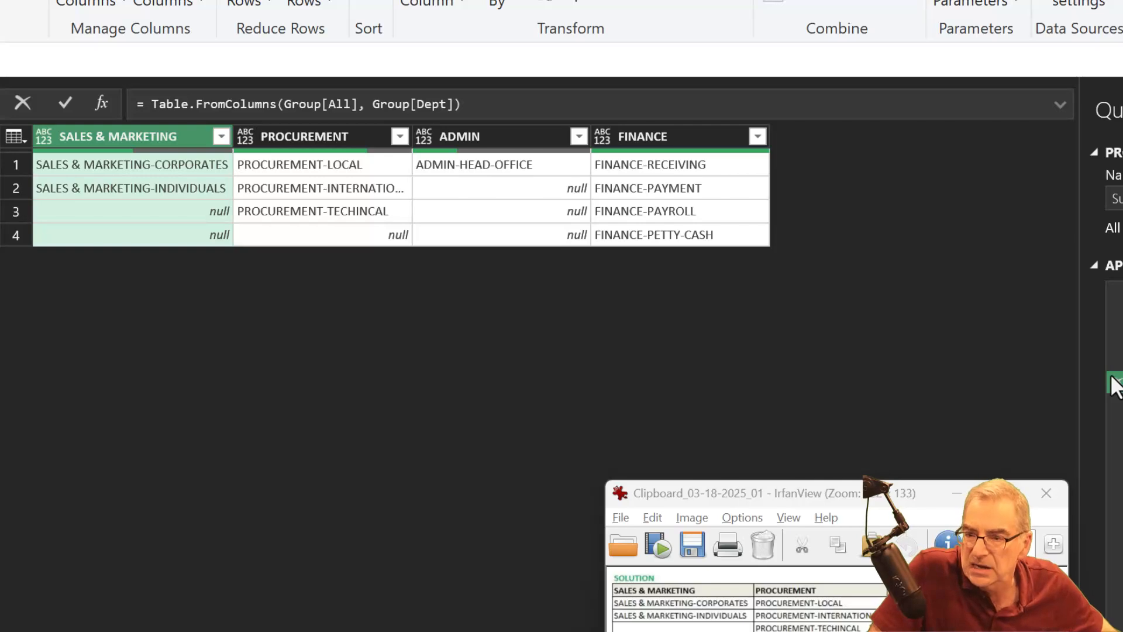
key(Up)
key(Up)
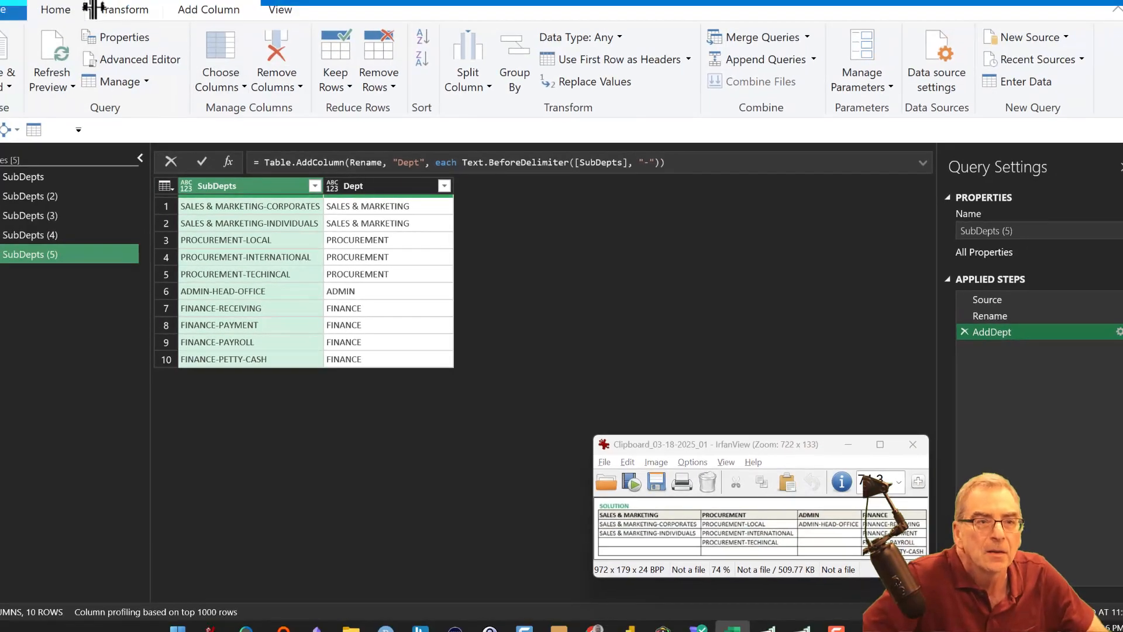
- Add an index column starting at 0 and pivot the Dept column with SubDepts as values, using Don't Aggregate
click(215, 10)
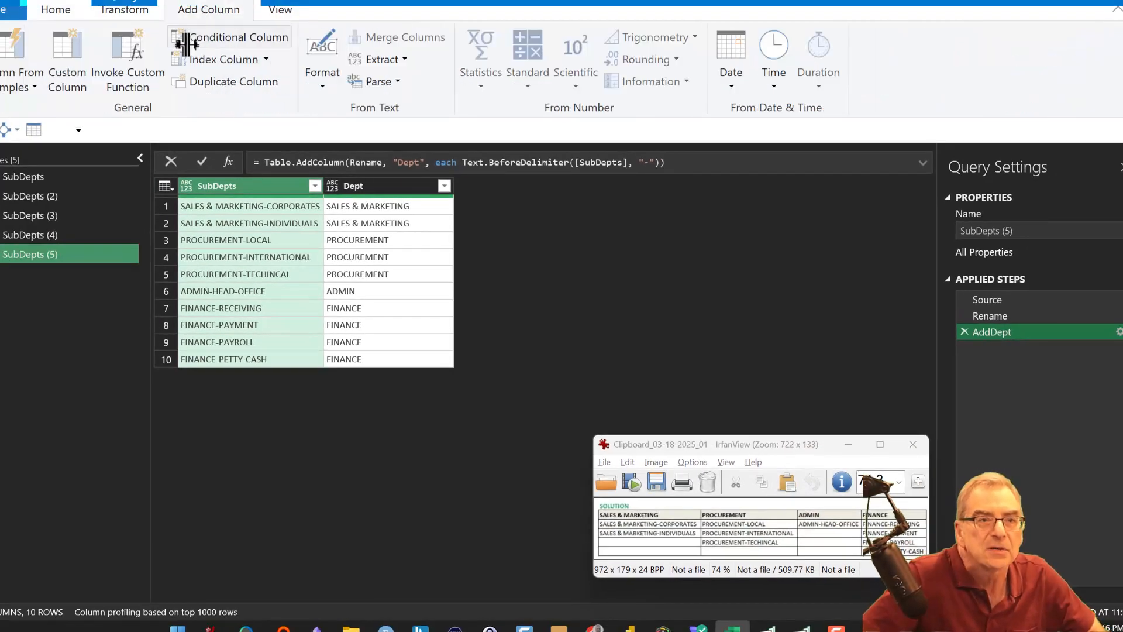
click(221, 61)
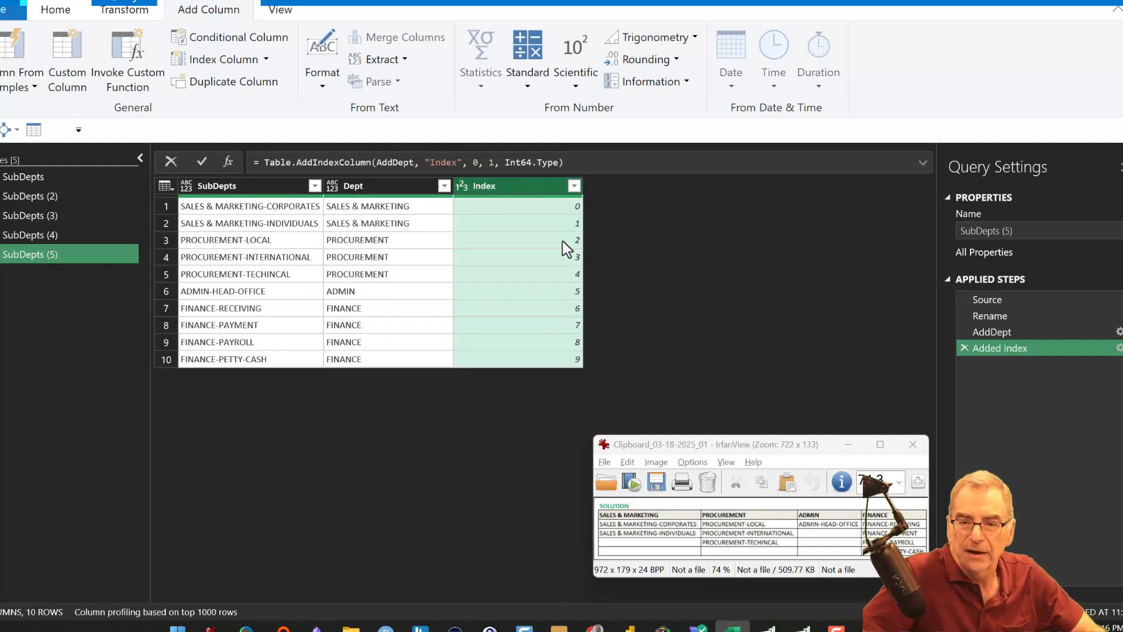
click(364, 185)
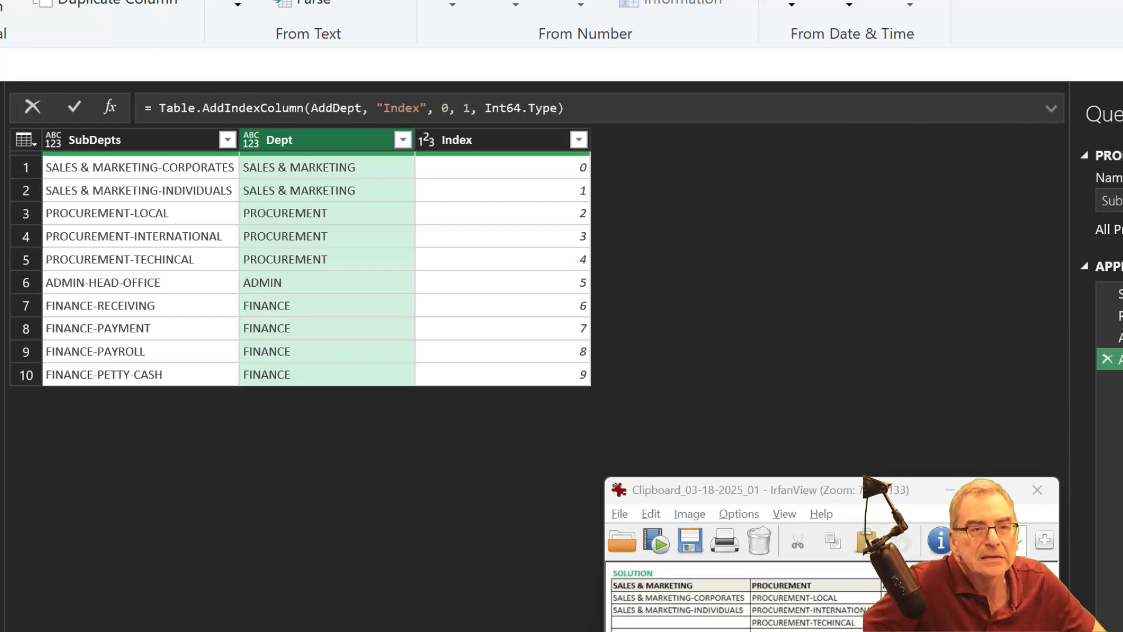
key(alt+t)
click(314, 7)
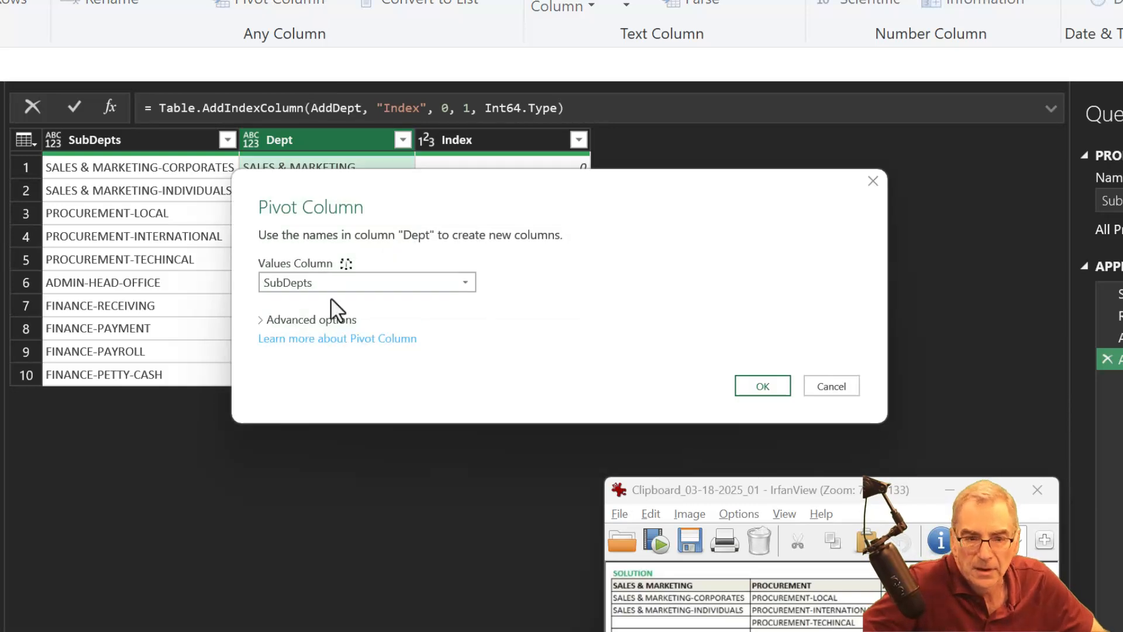
click(332, 324)
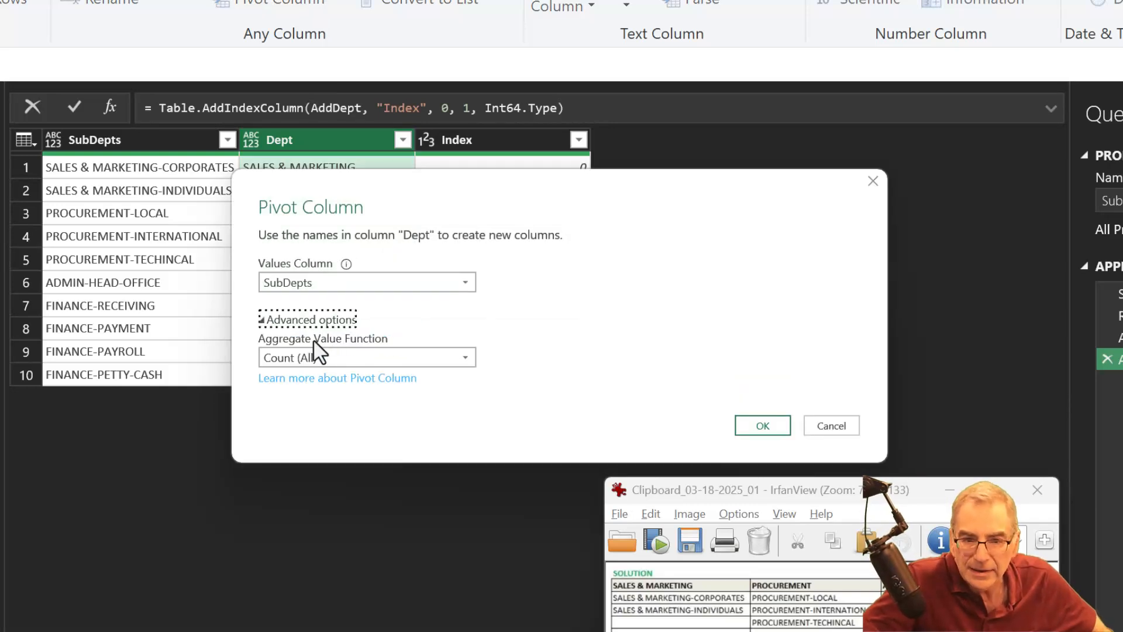
click(304, 355)
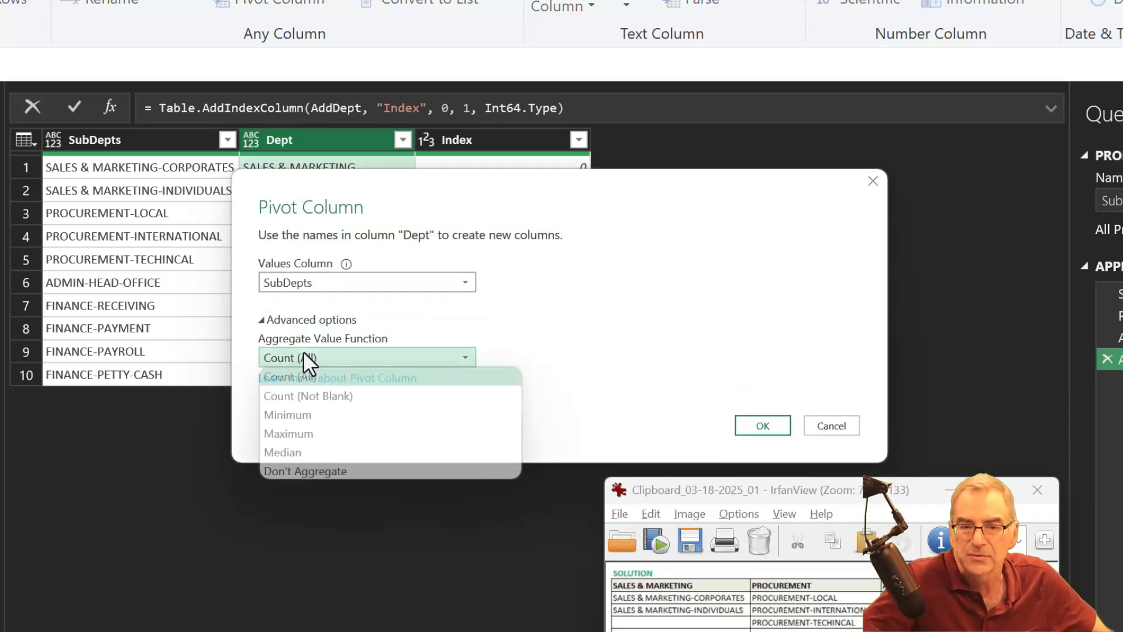
click(291, 468)
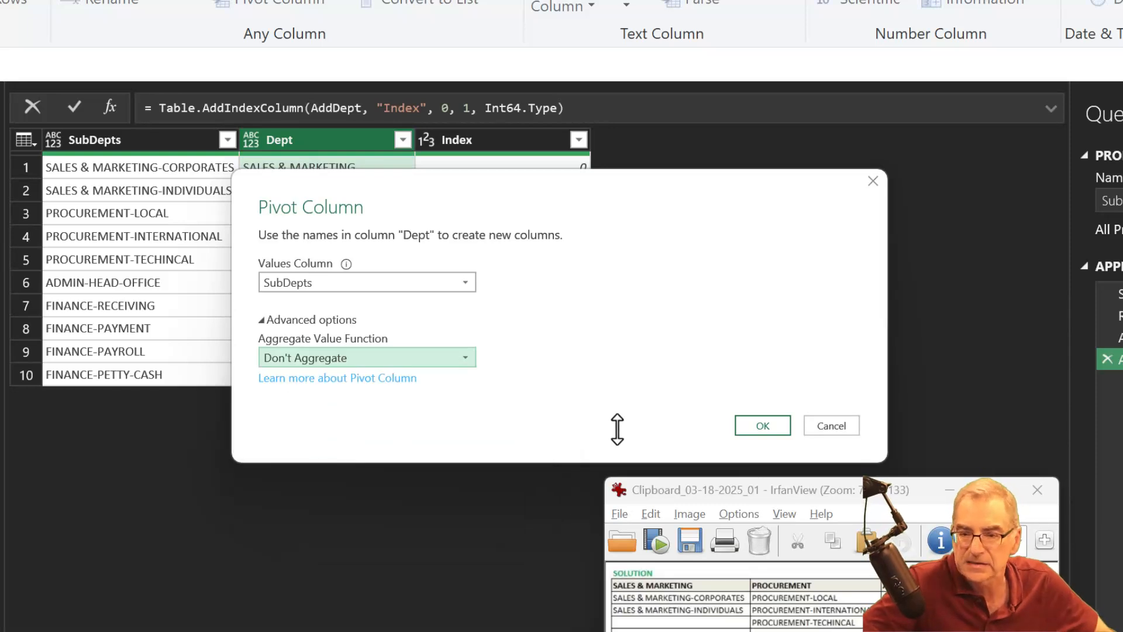
click(746, 422)
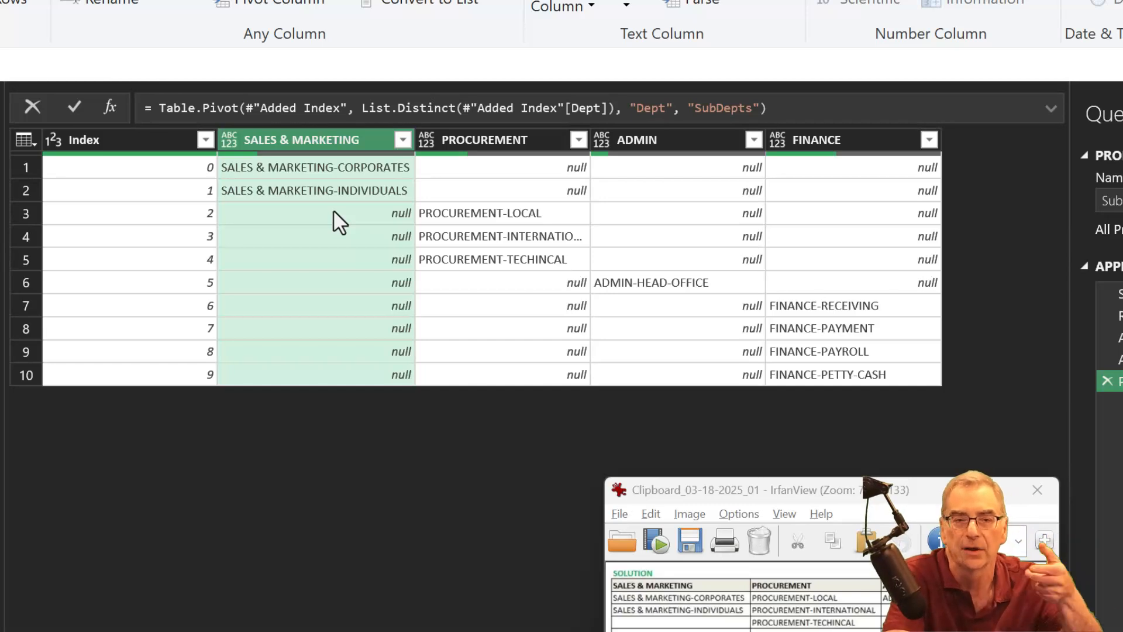
- Remove the Index column from the pivoted table, keeping the default name of the removal step
click(117, 129)
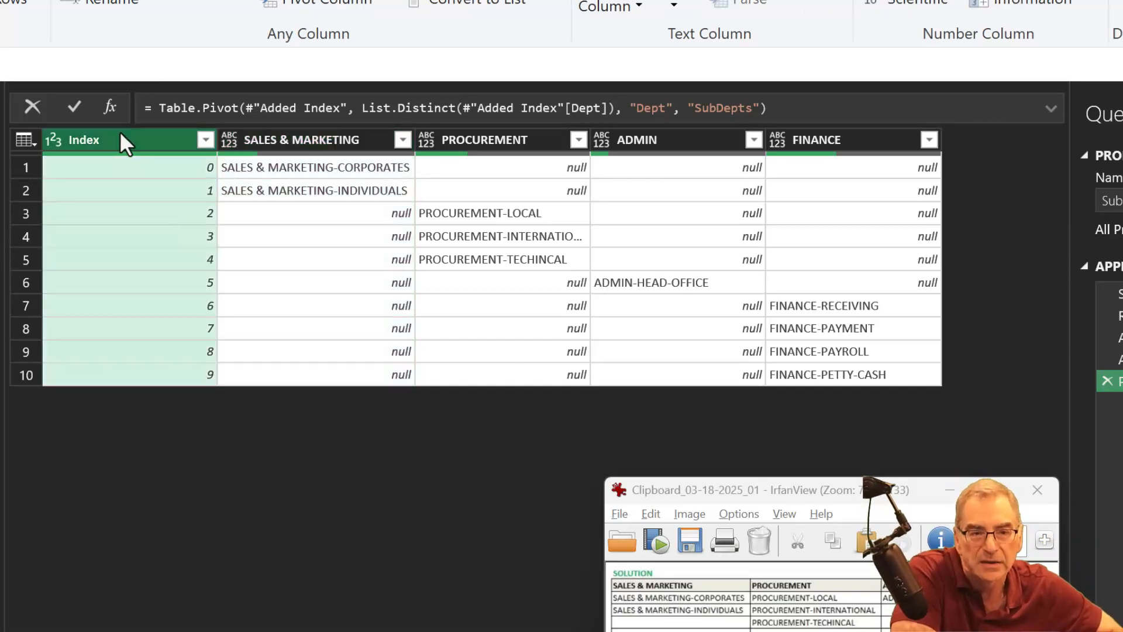
key(Delete)
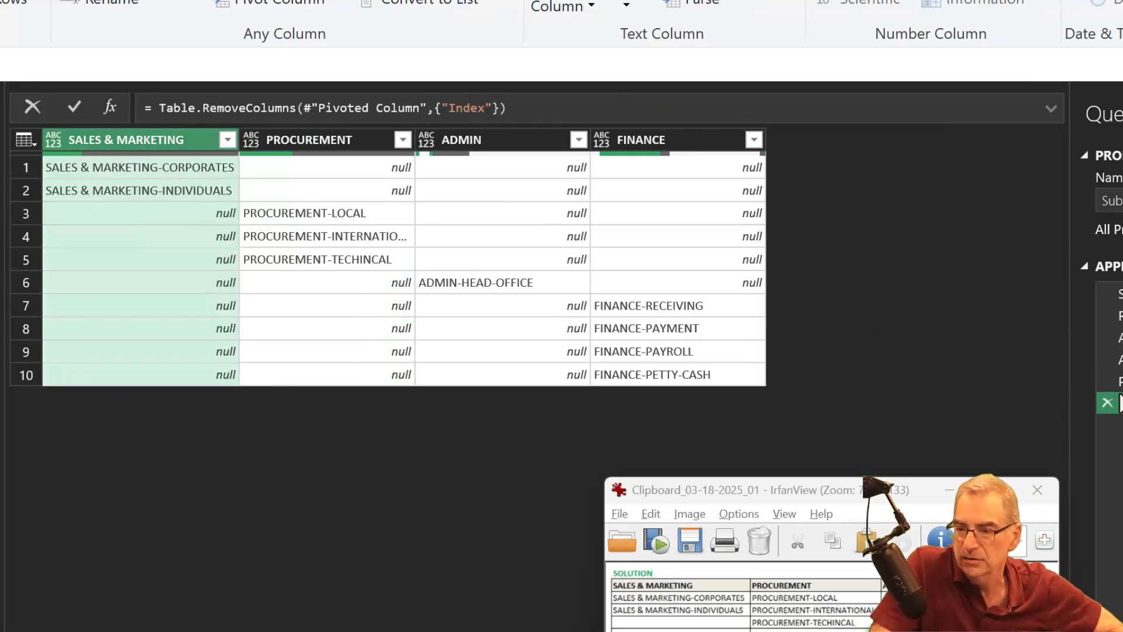
key(F2)
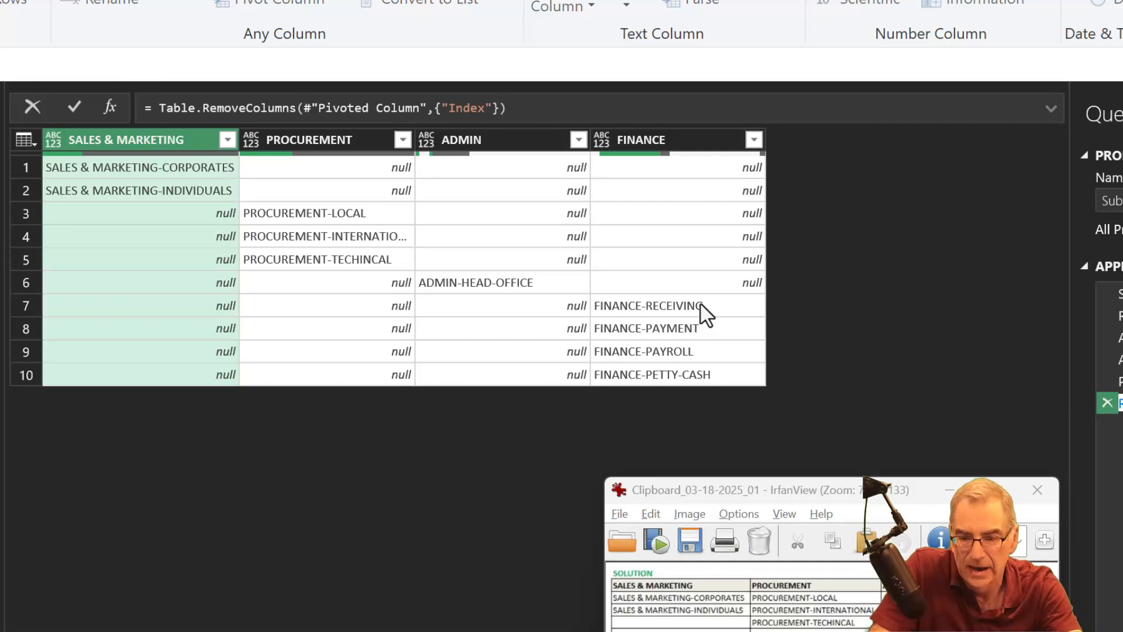
key(Return)
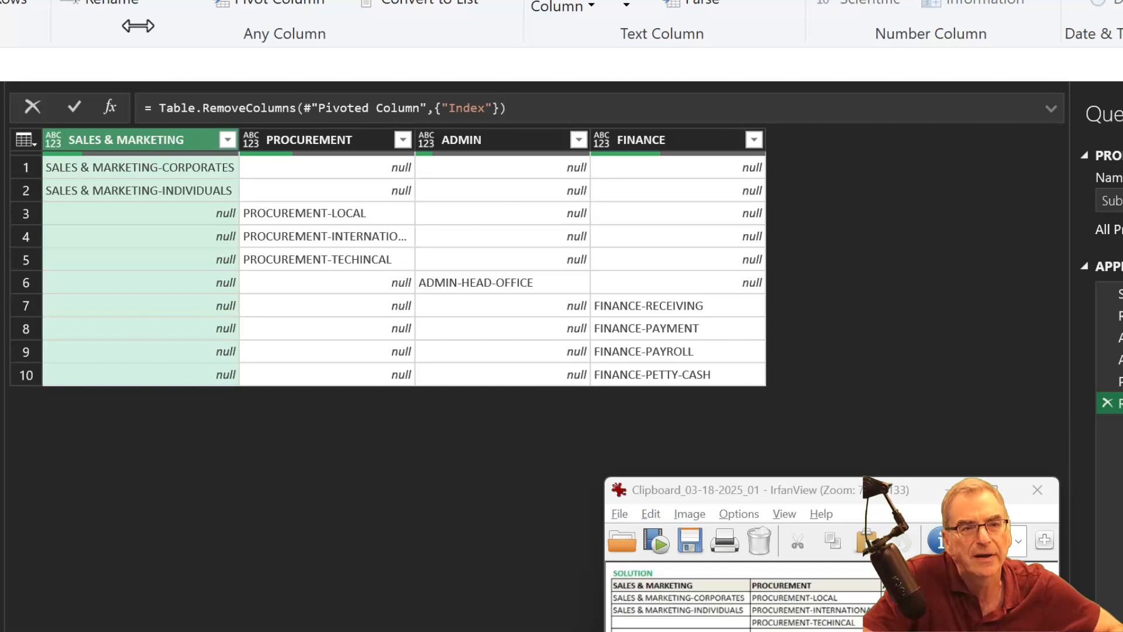
- Open the query's full M code and end the RemCols line with a comma, adding blank lines below it for another step
click(1, 1)
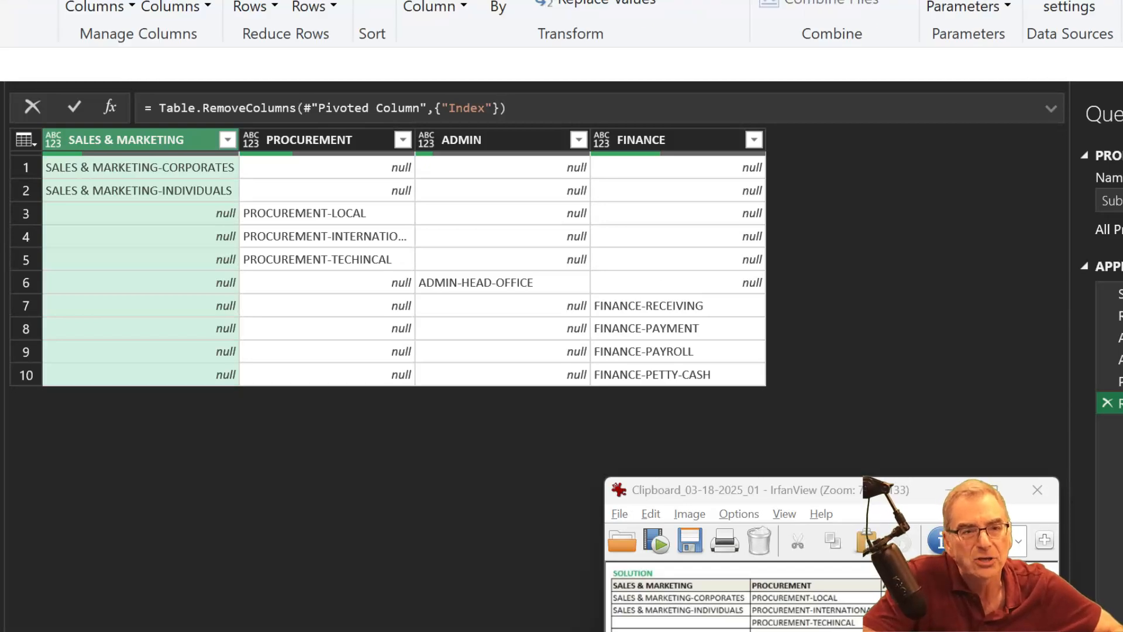
click(1, 1)
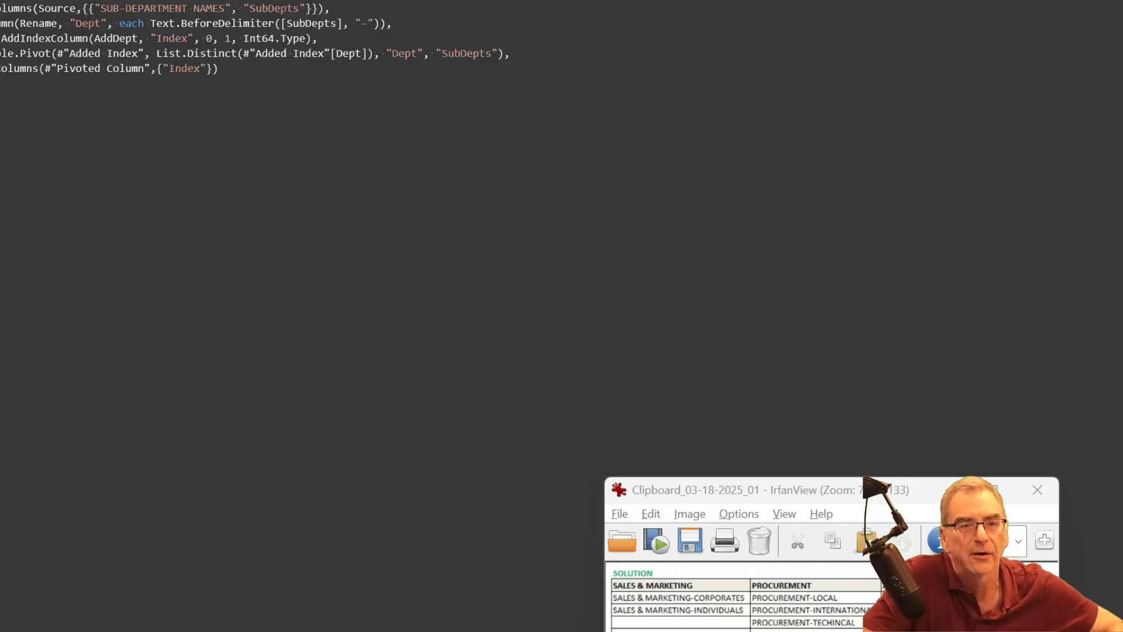
click(225, 68)
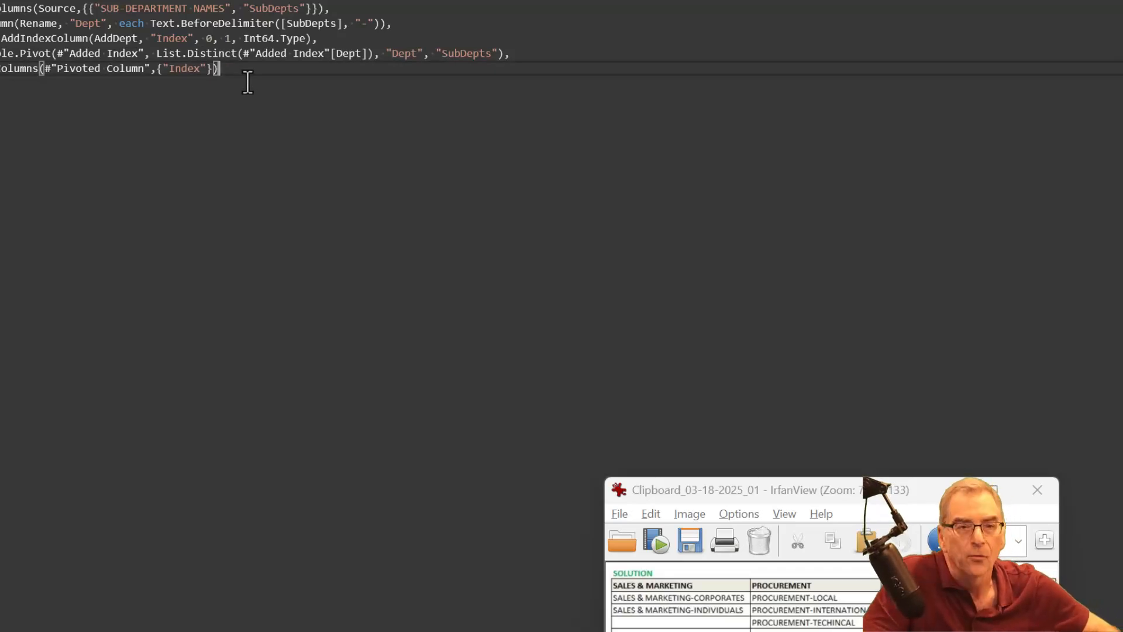
text(,)
key(Return)
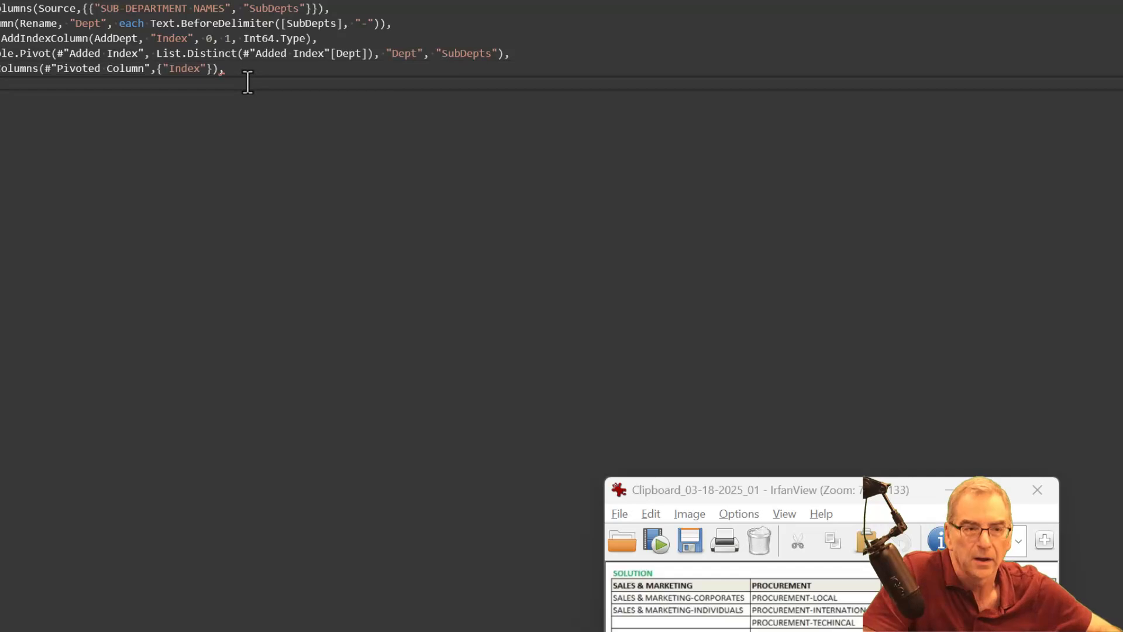
key(Return)
key(Return)
key(Return)
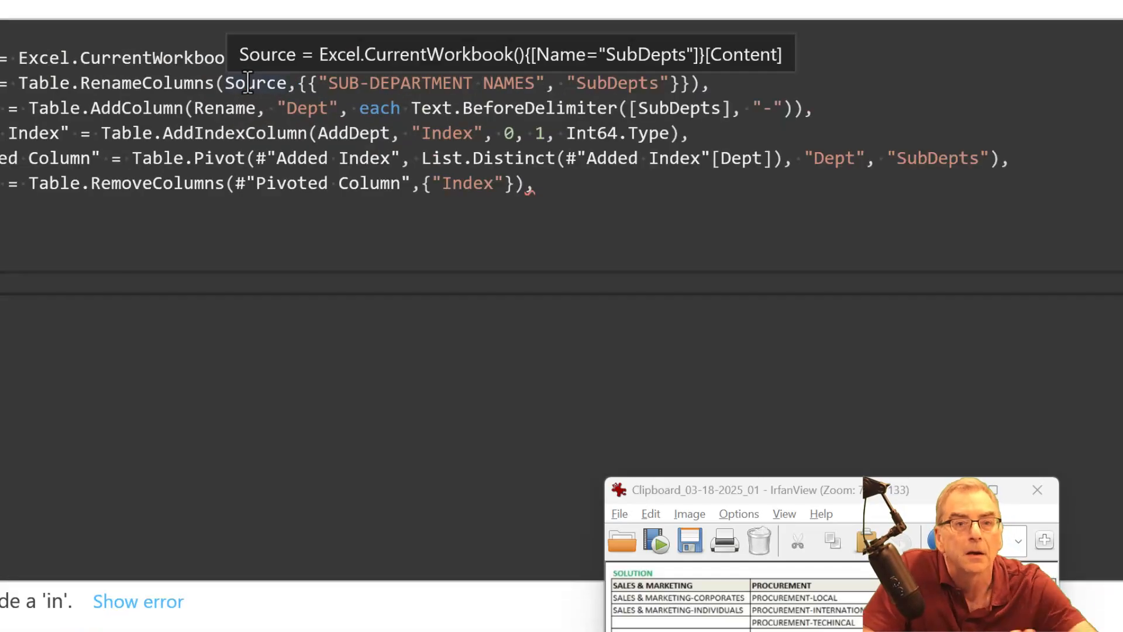
click(535, 183)
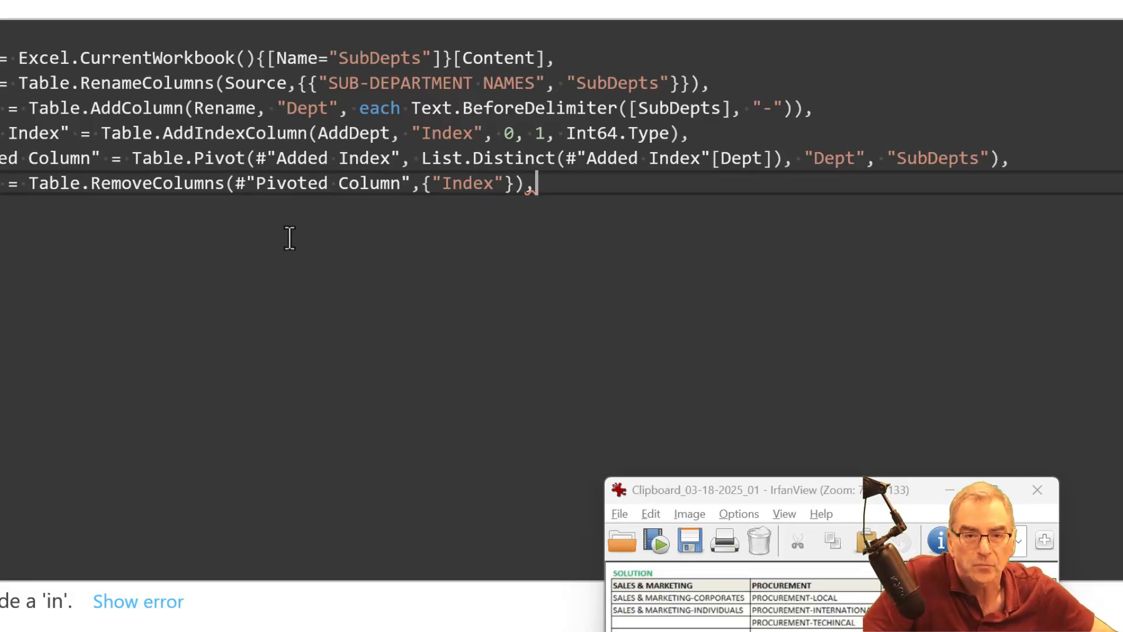
key(BackSpace)
text(,)
key(Return)
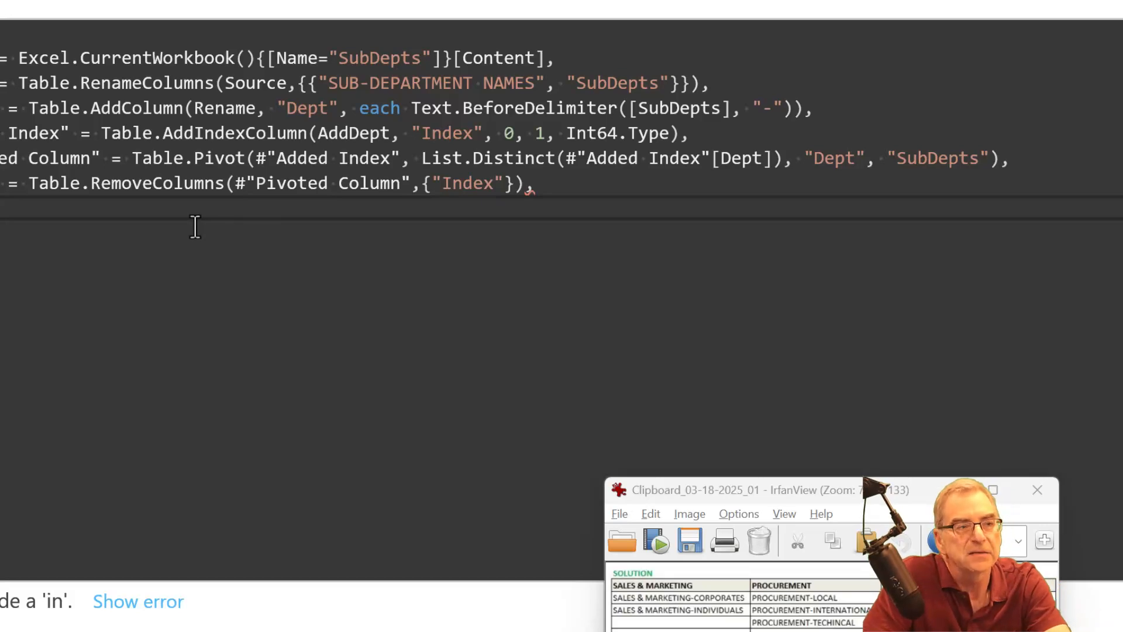
- Start an Answer step after RemCols as a record in square brackets, with empty lines between the brackets
text(Ans)
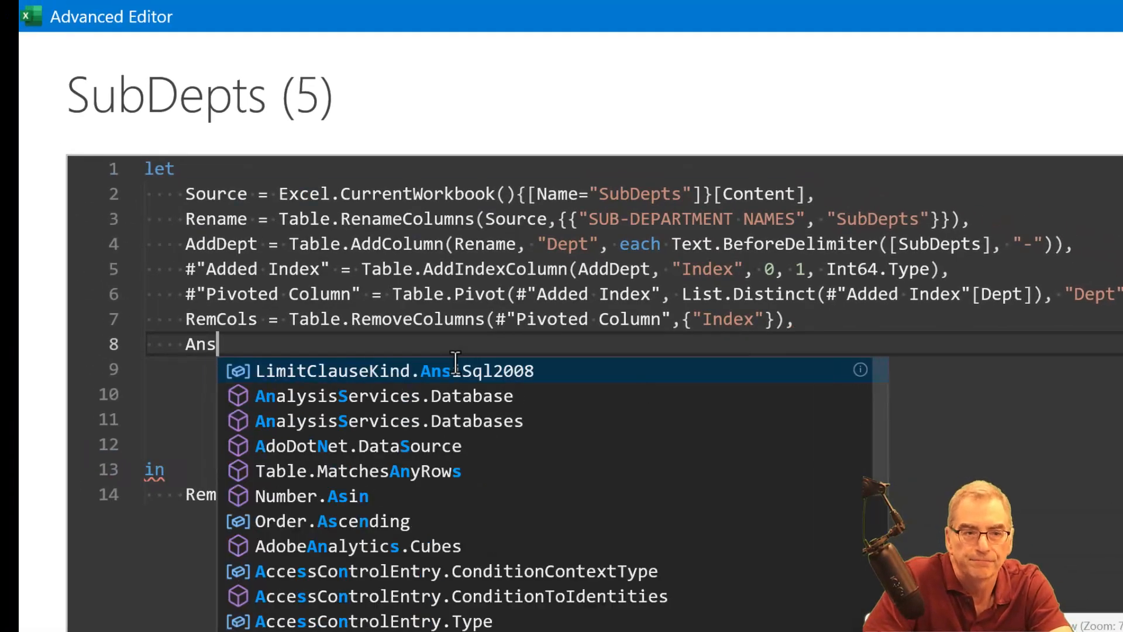
text(we)
key(BackSpace)
key(BackSpace)
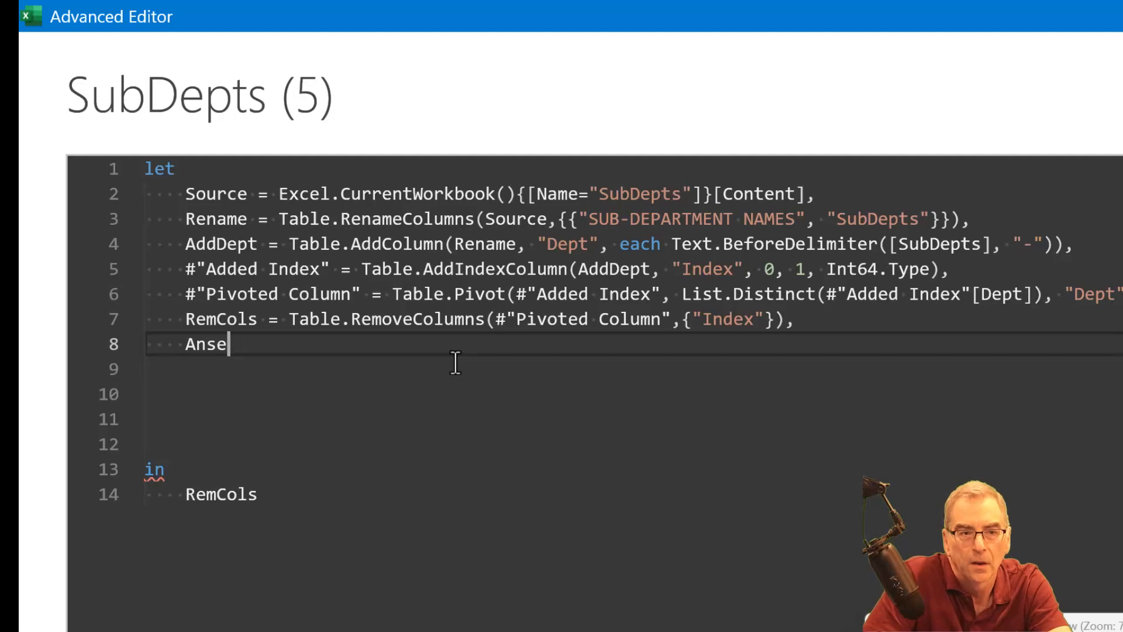
text(wer )
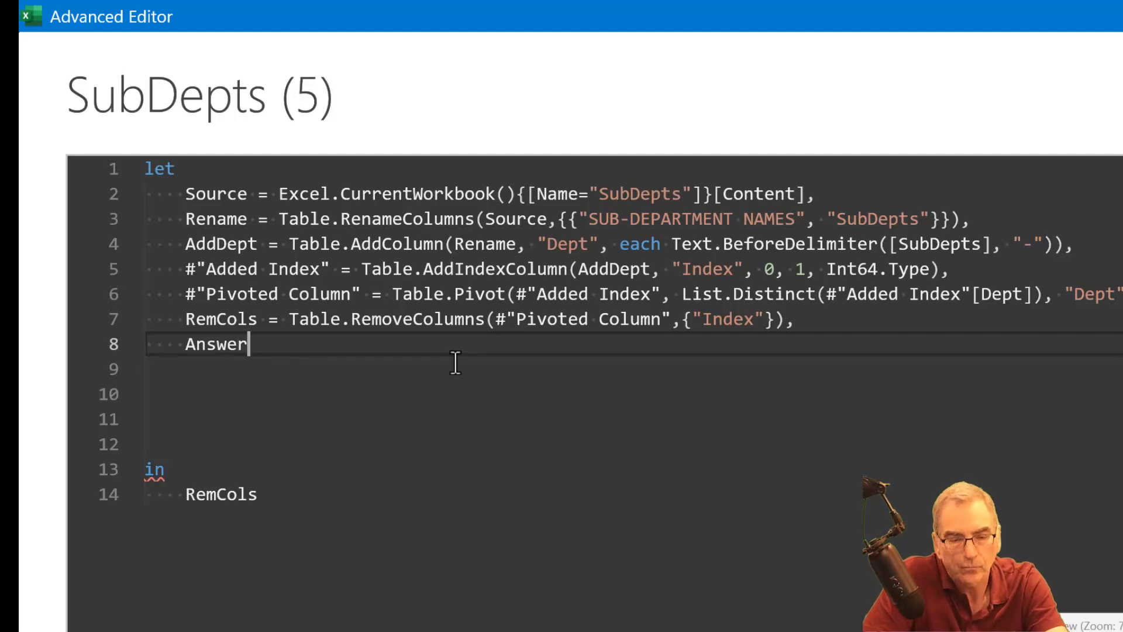
text(= )
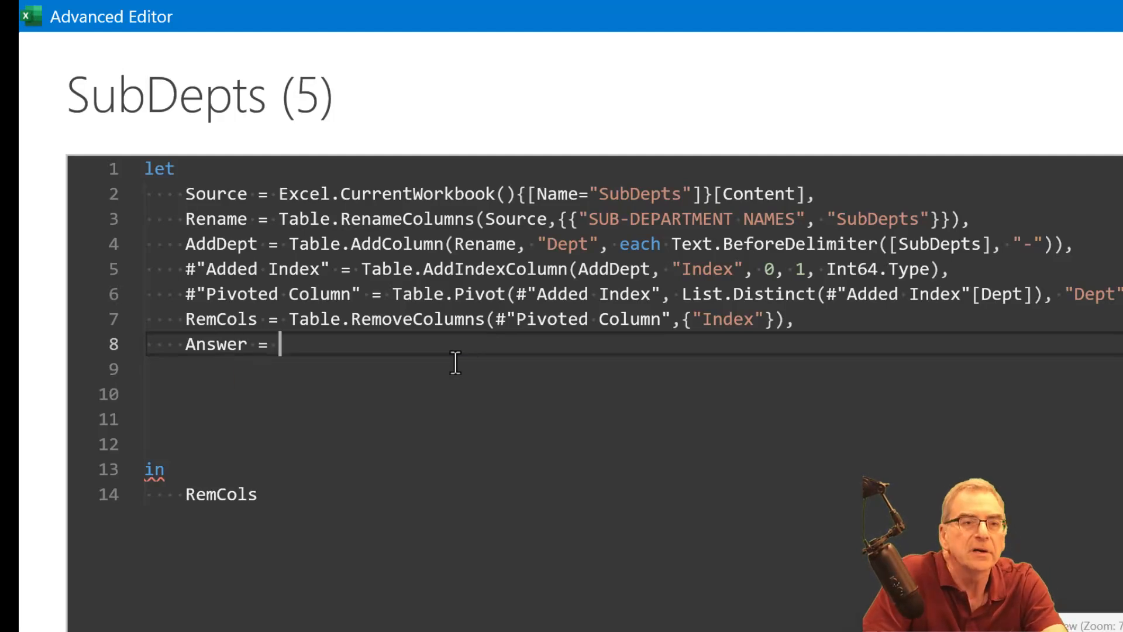
text([)
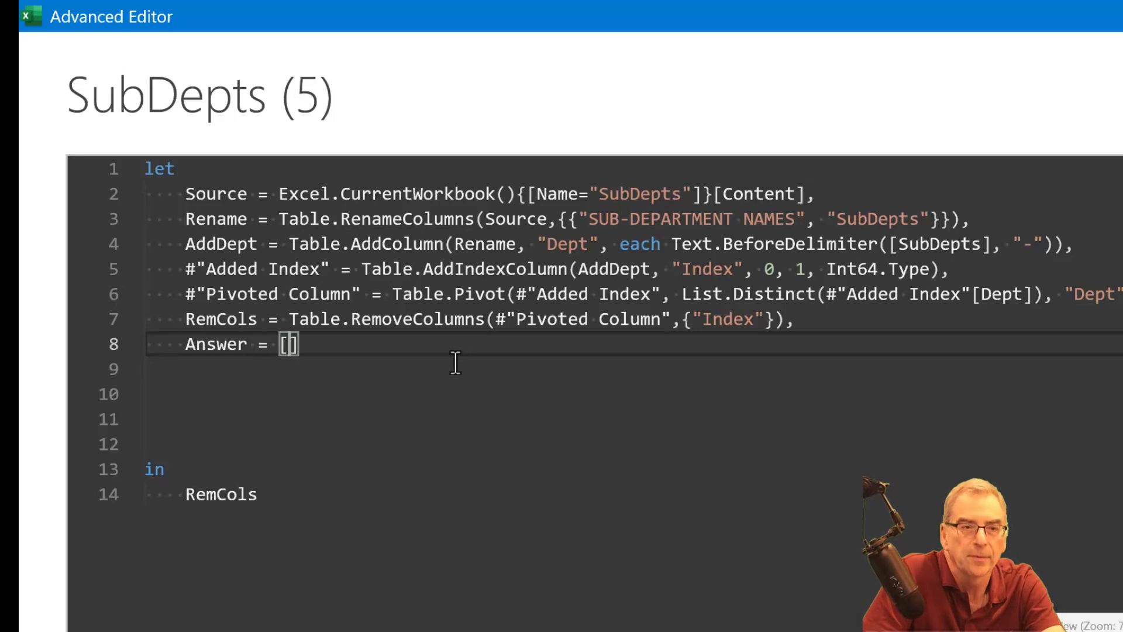
key(Return)
key(Return)
key(Return)
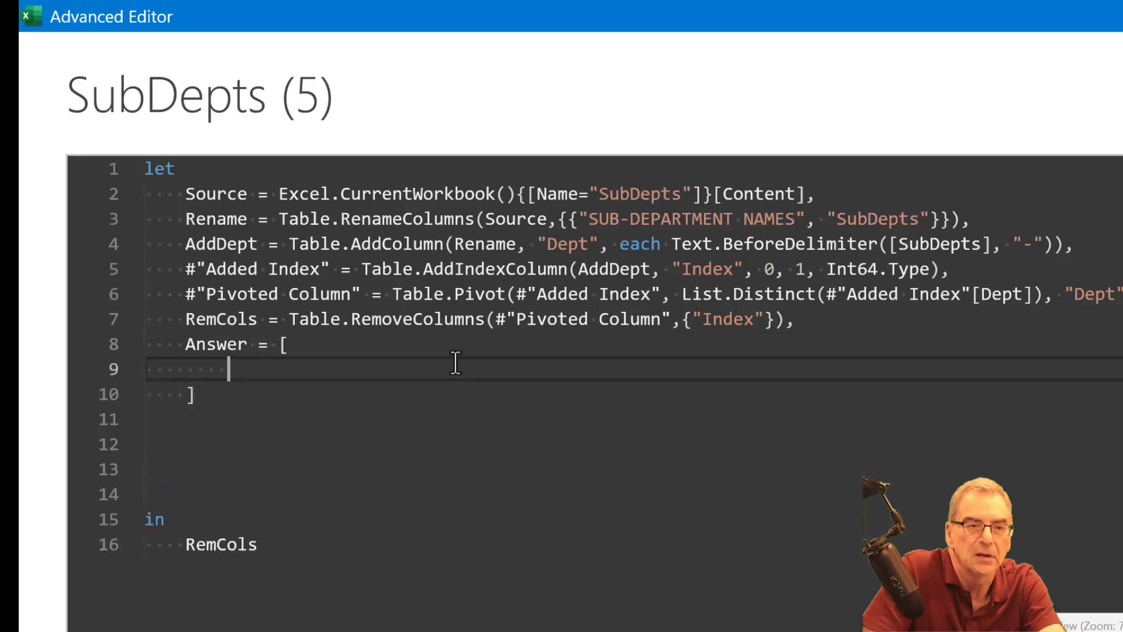
click(455, 363)
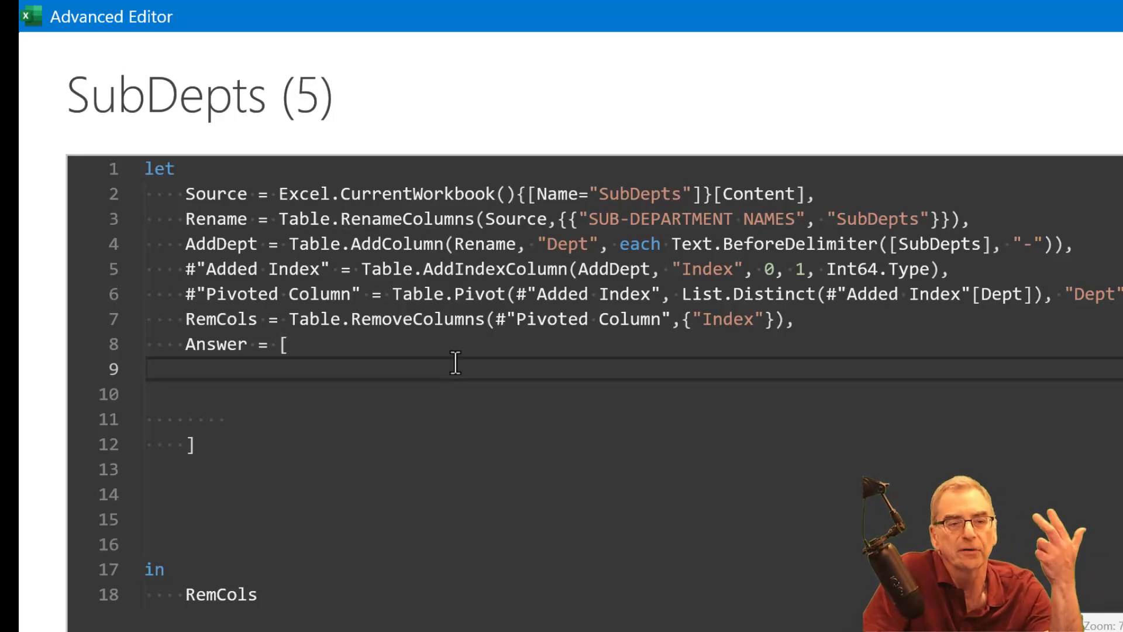
- Define the record's first field as a = Table.ToColumns(RemCols), ending the line with a comma
key(Tab)
key(Tab)
text(a )
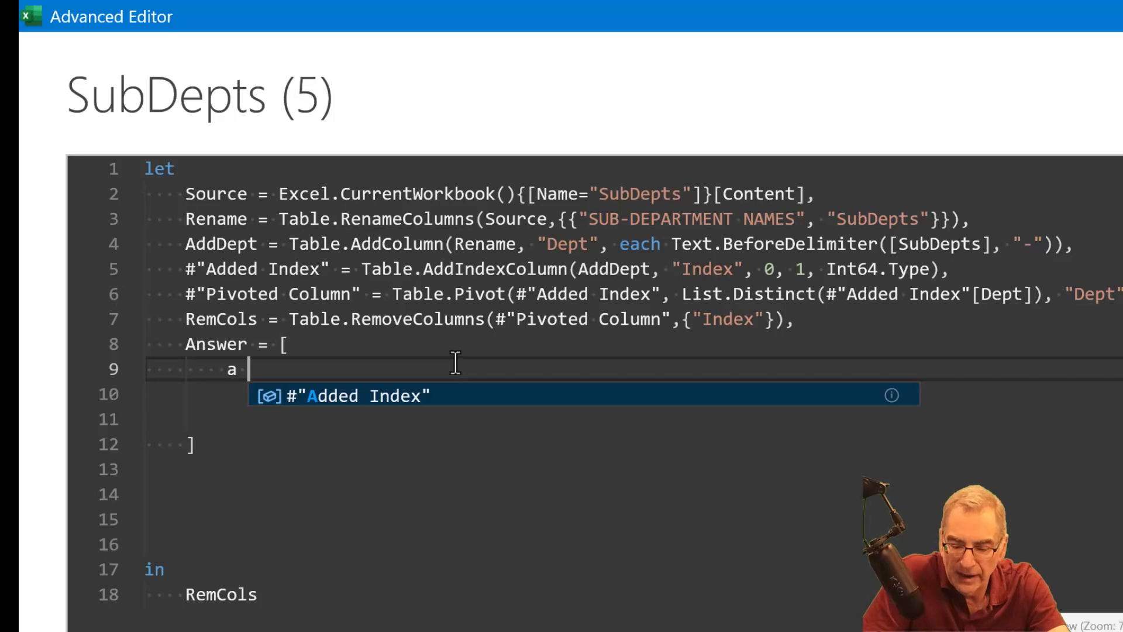
text(=)
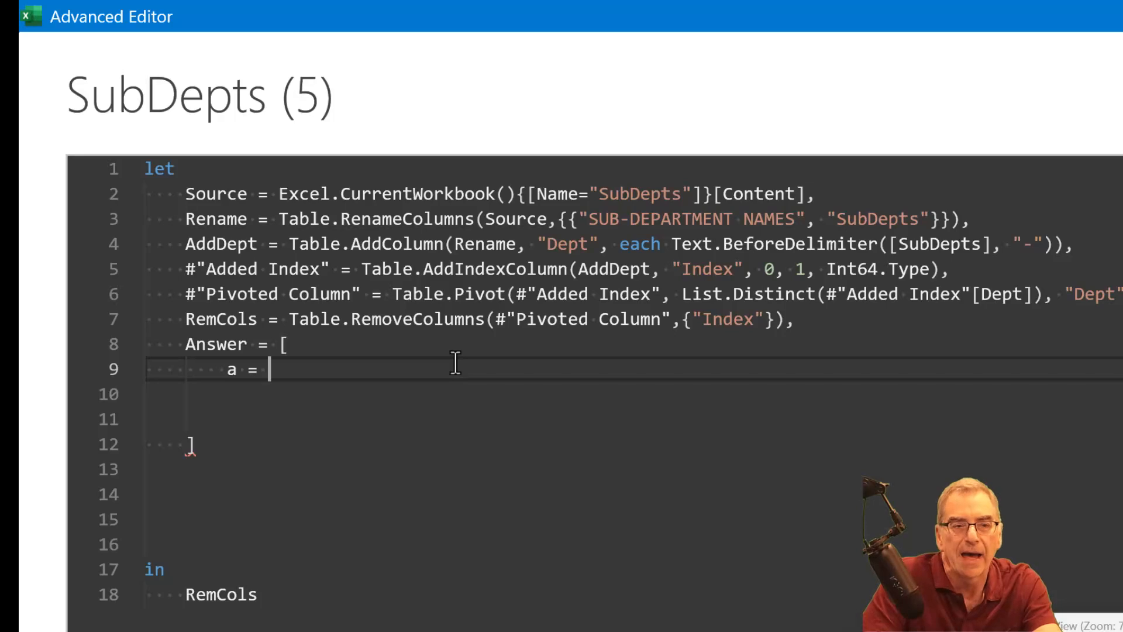
text(Table)
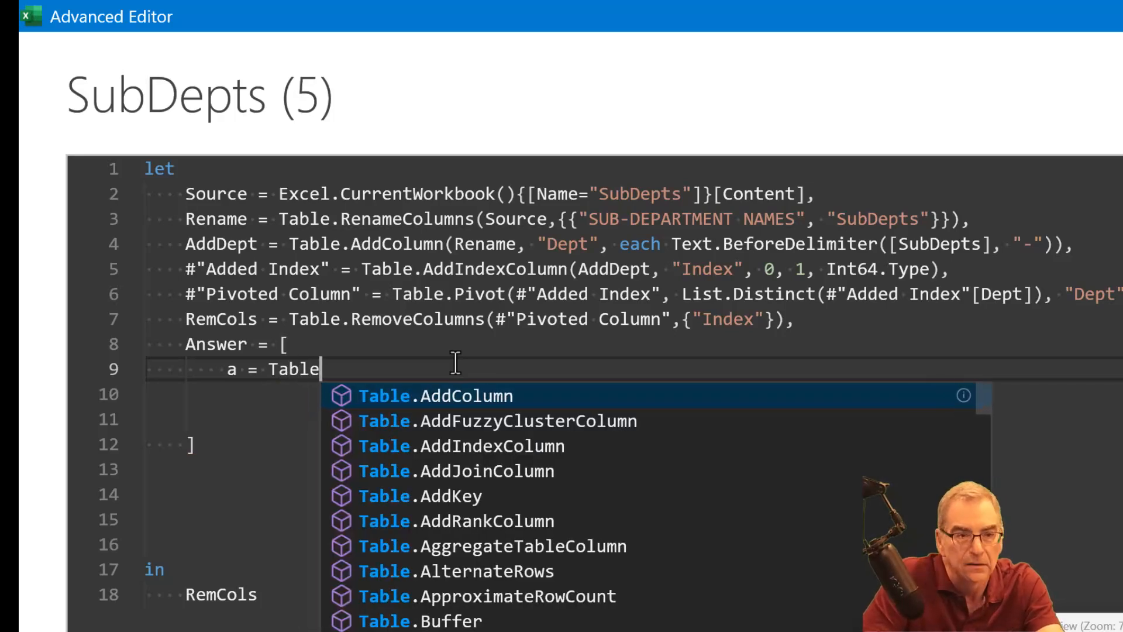
text(to)
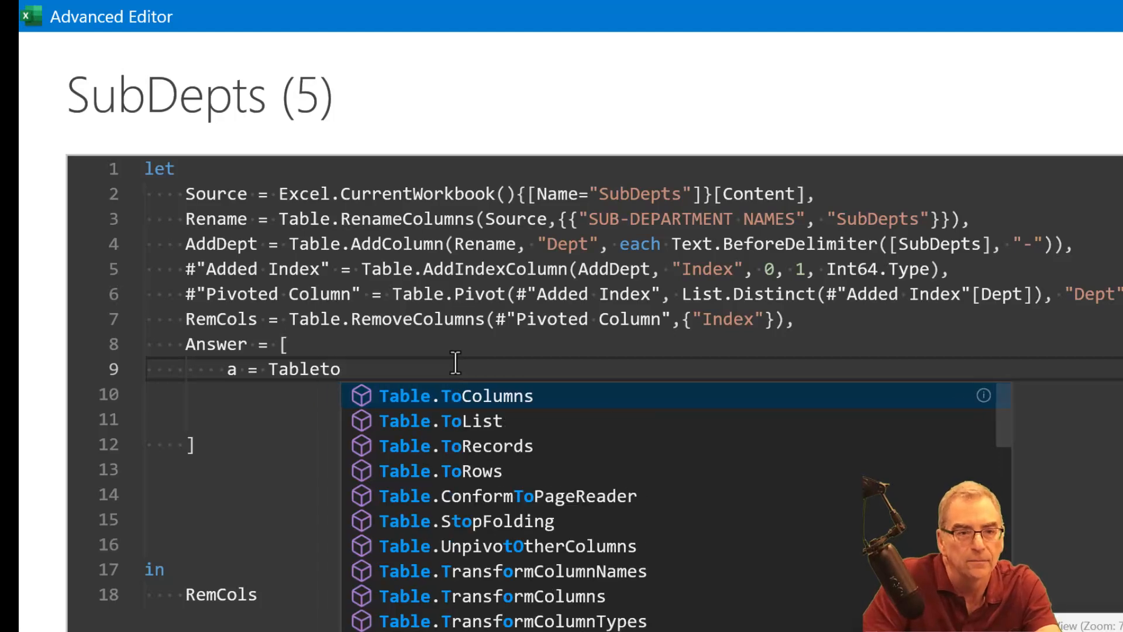
key(Tab)
text((Rem)
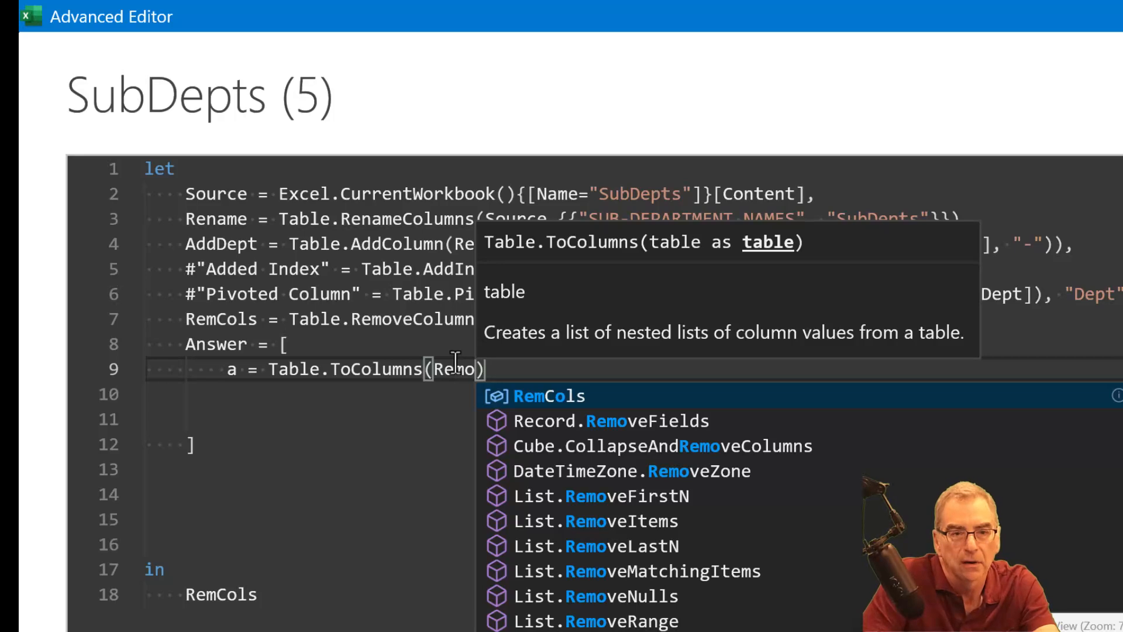
key(Tab)
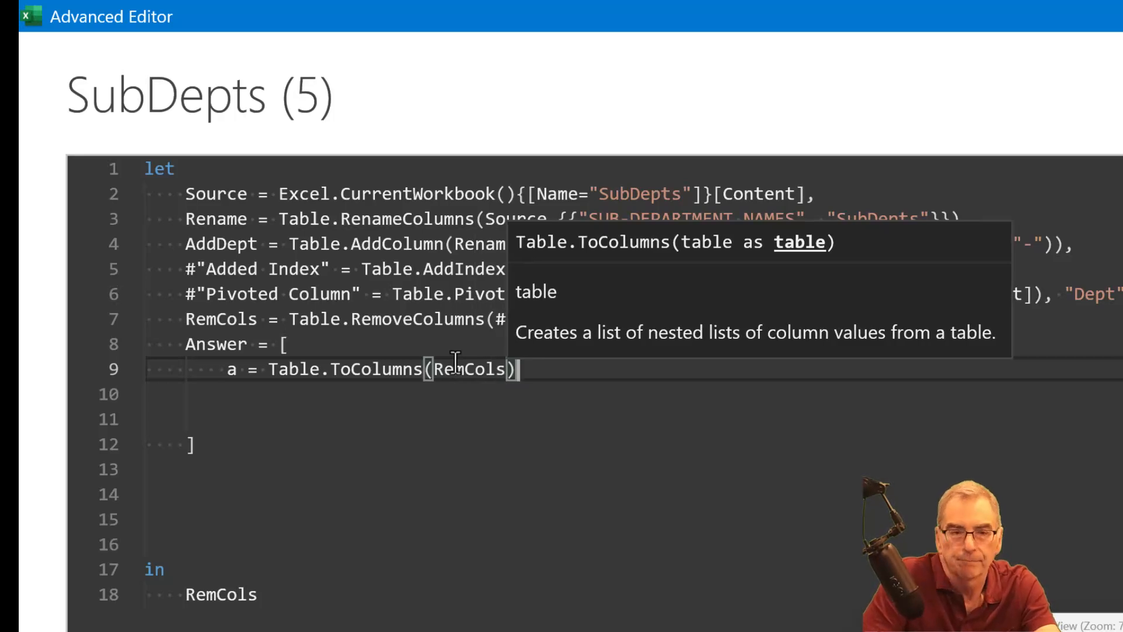
key(Right)
text(,)
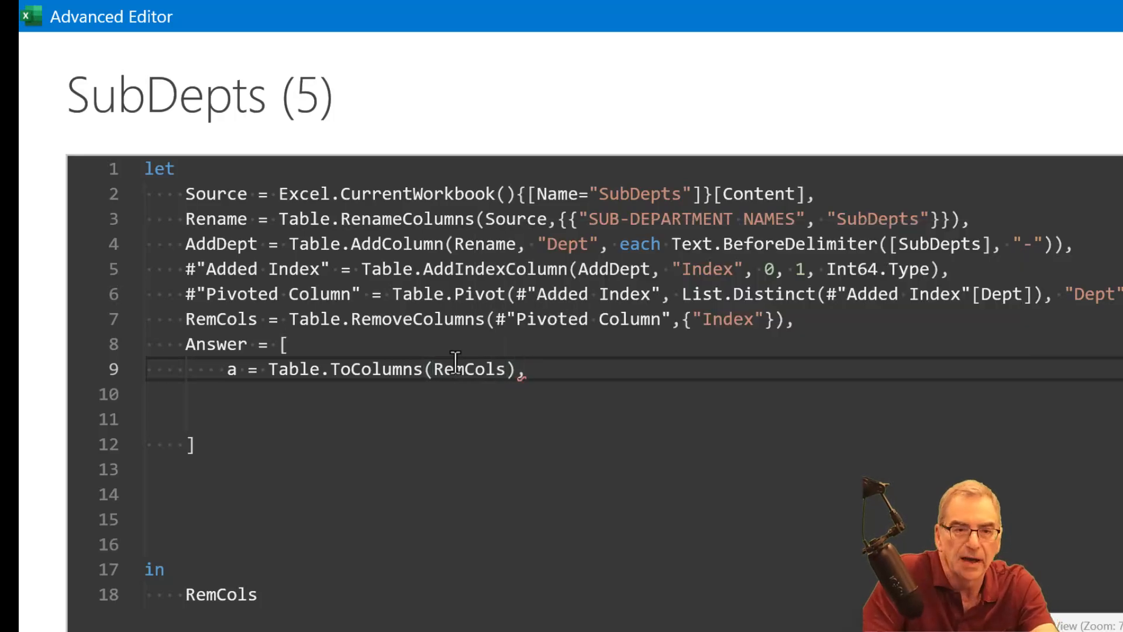
- Add the record field b = List.Transform( a, List.RemoveNulls), ending the line with a comma
key(Return)
text(b =)
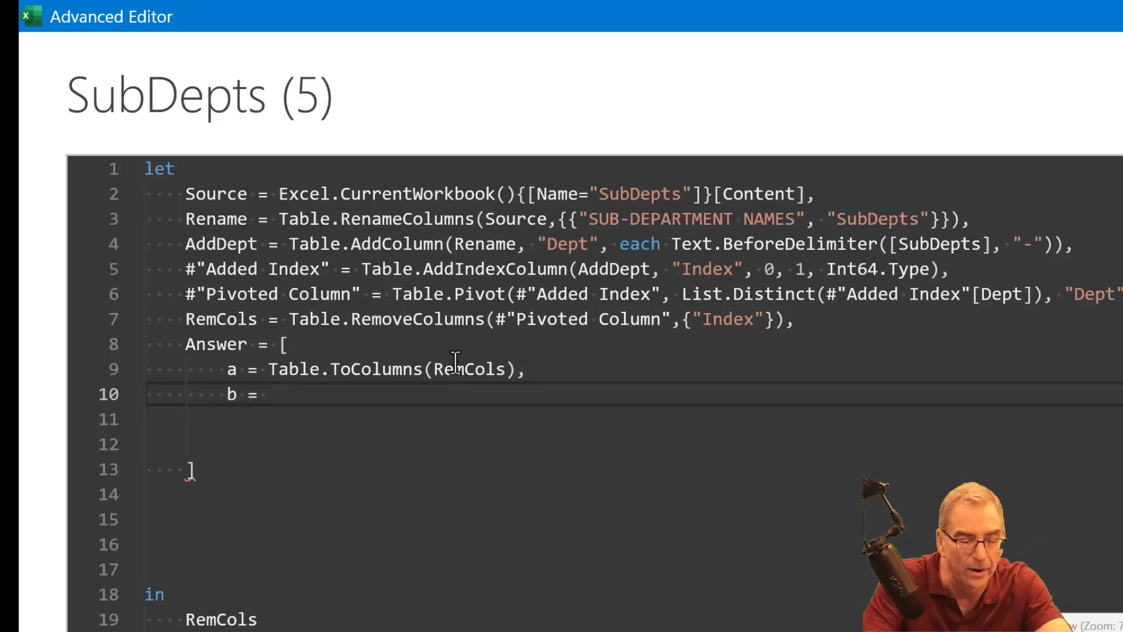
text(t)
key(BackSpace)
text(l)
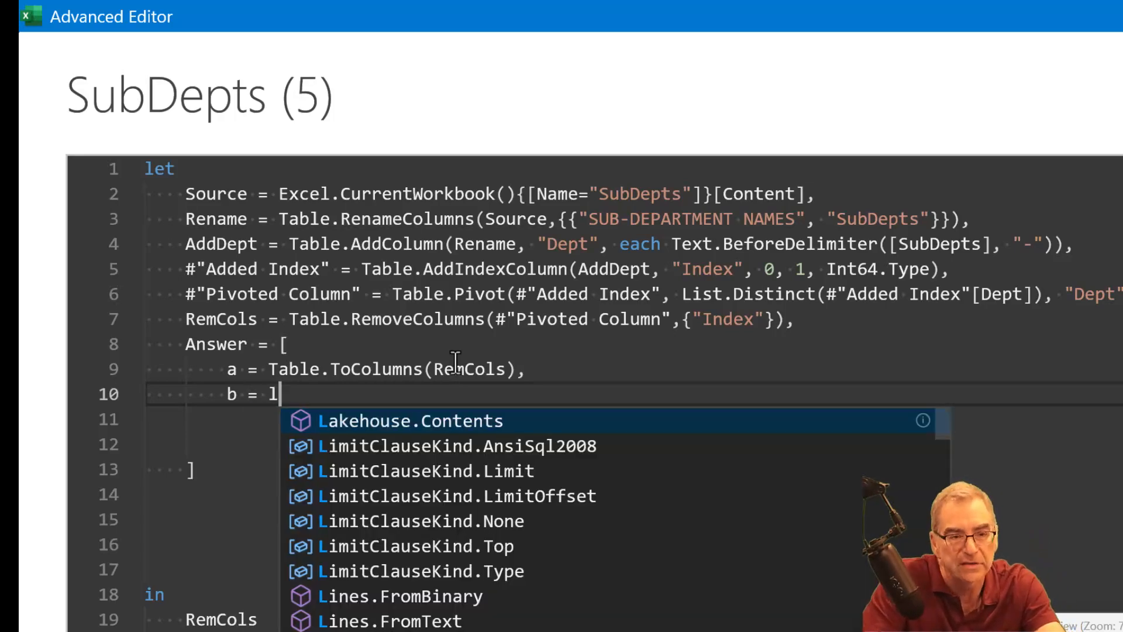
text(isttr)
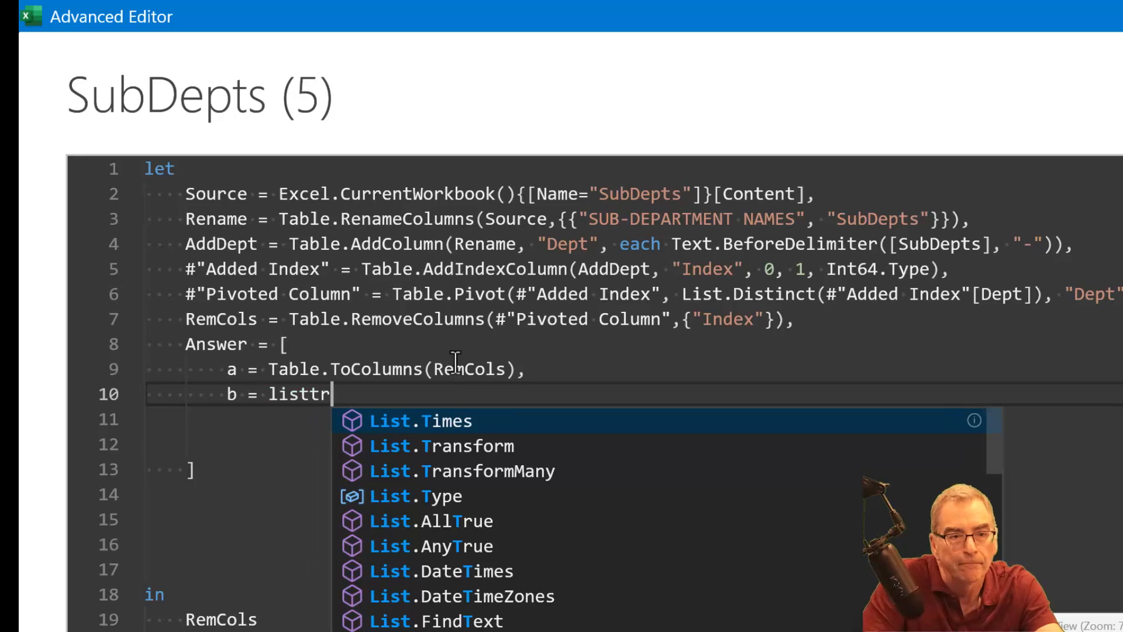
key(Tab)
text(( a)
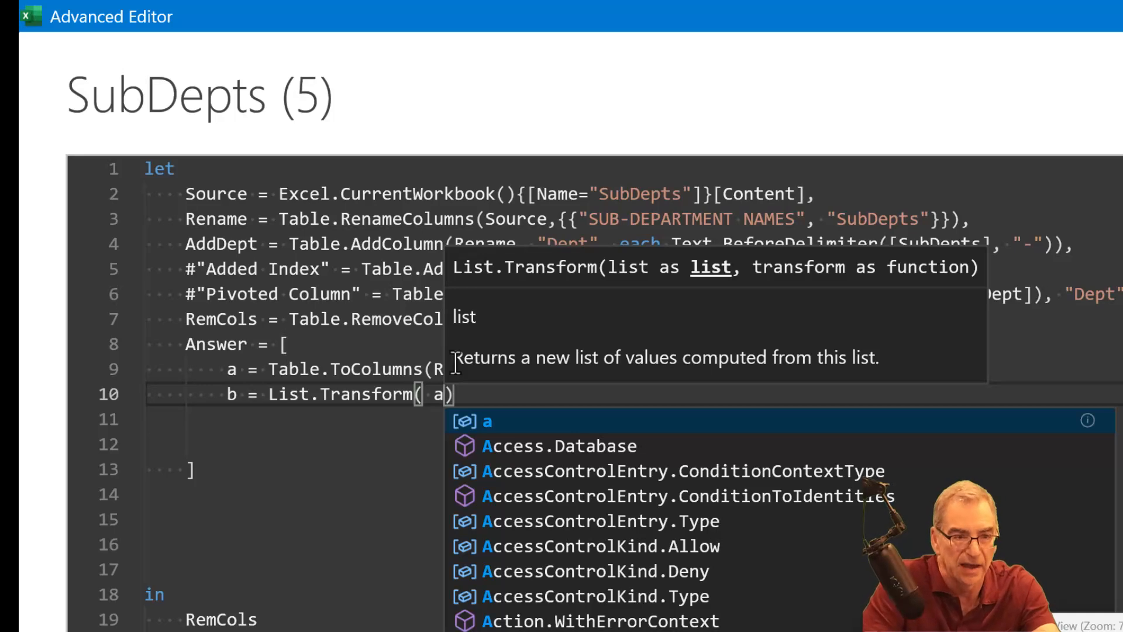
text(,)
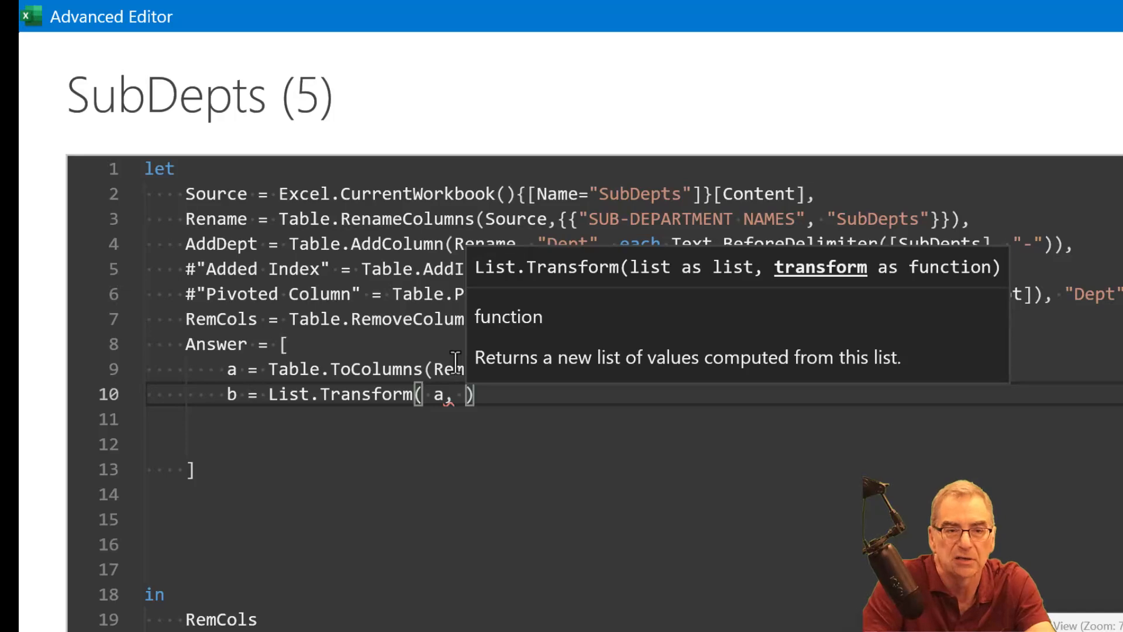
text( listremo)
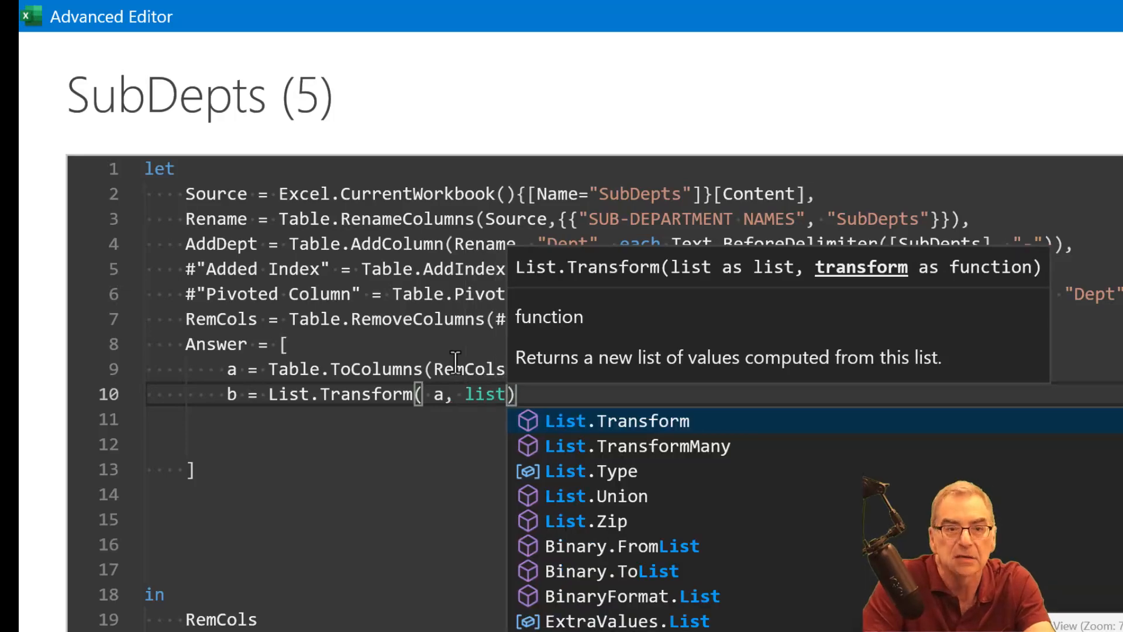
key(Down)
key(Down)
key(Tab)
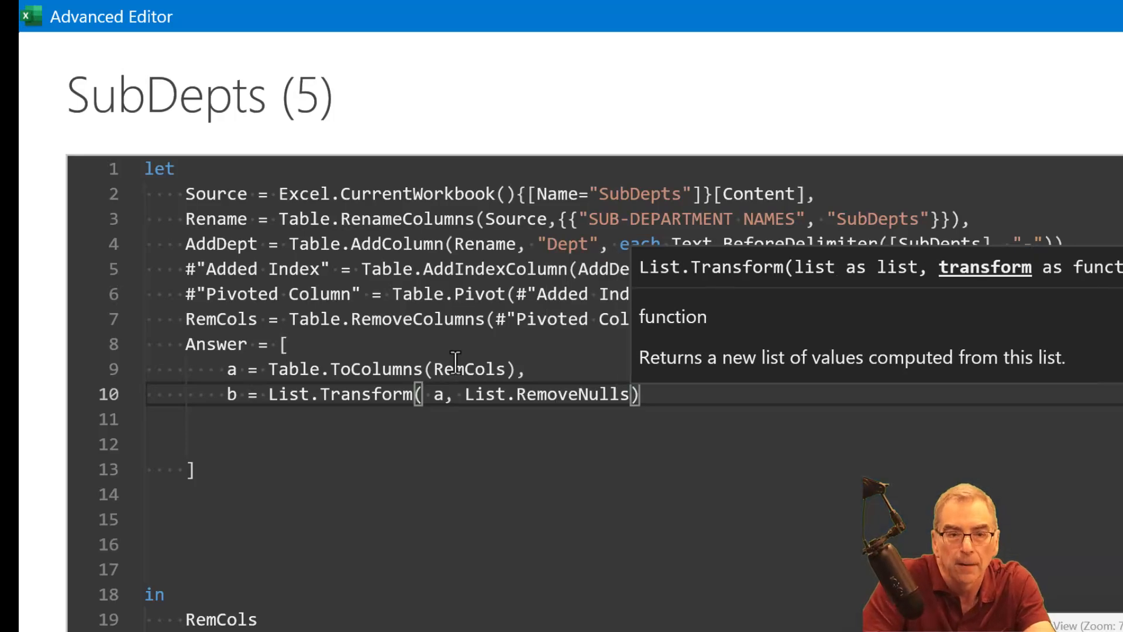
key(Right)
text(,)
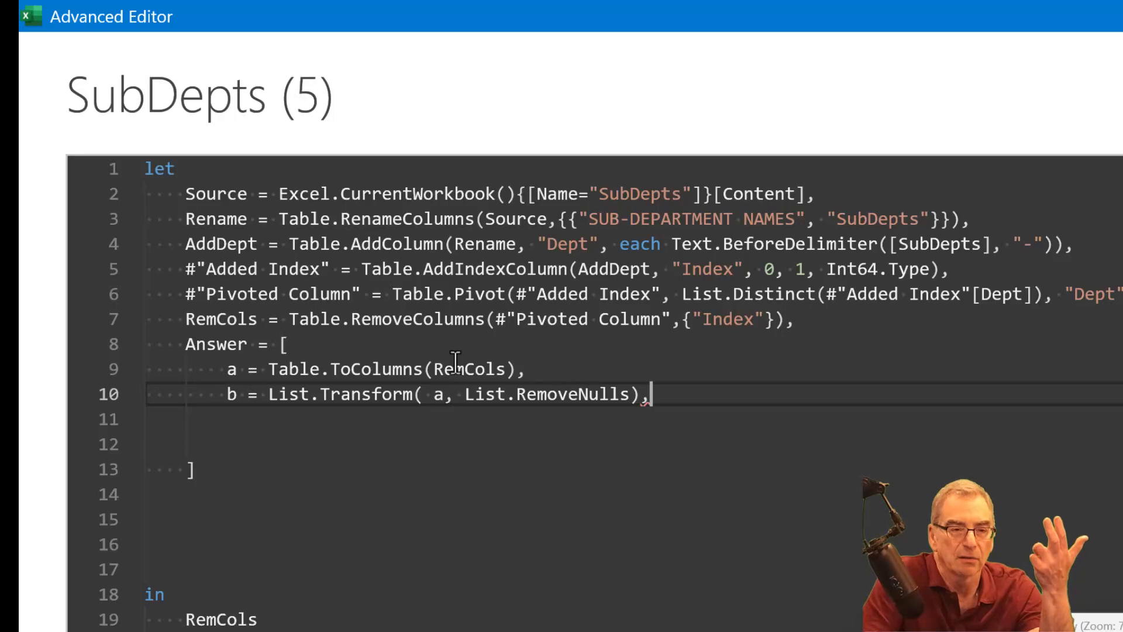
- Start the record field c = Table.FromColumns( on a new line, with b as its first argument followed by a comma
key(Return)
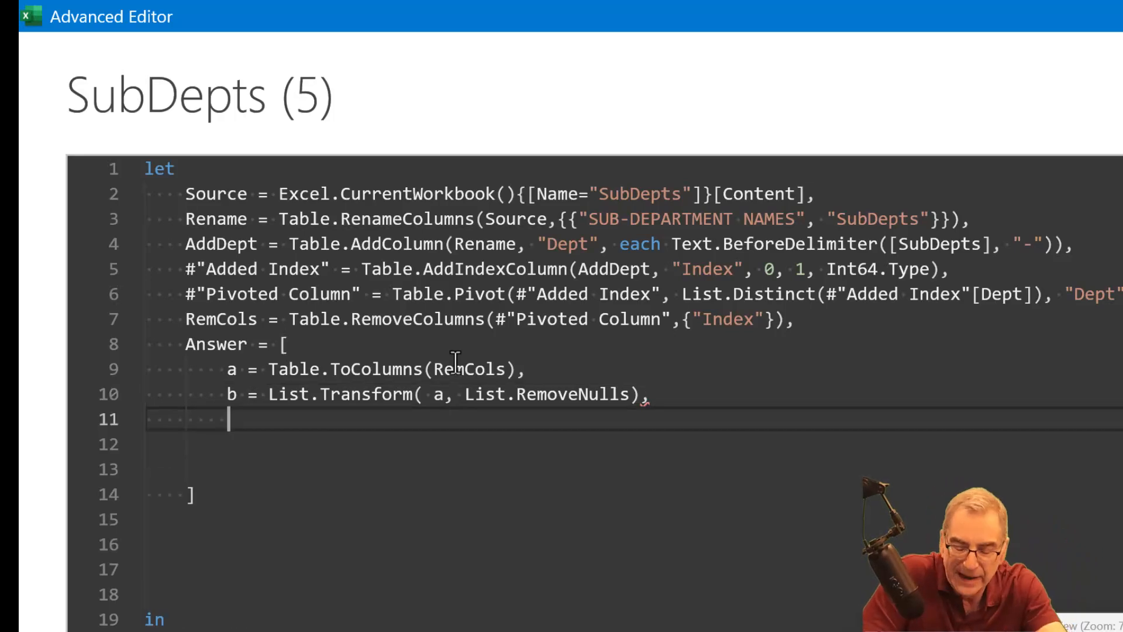
text(c=)
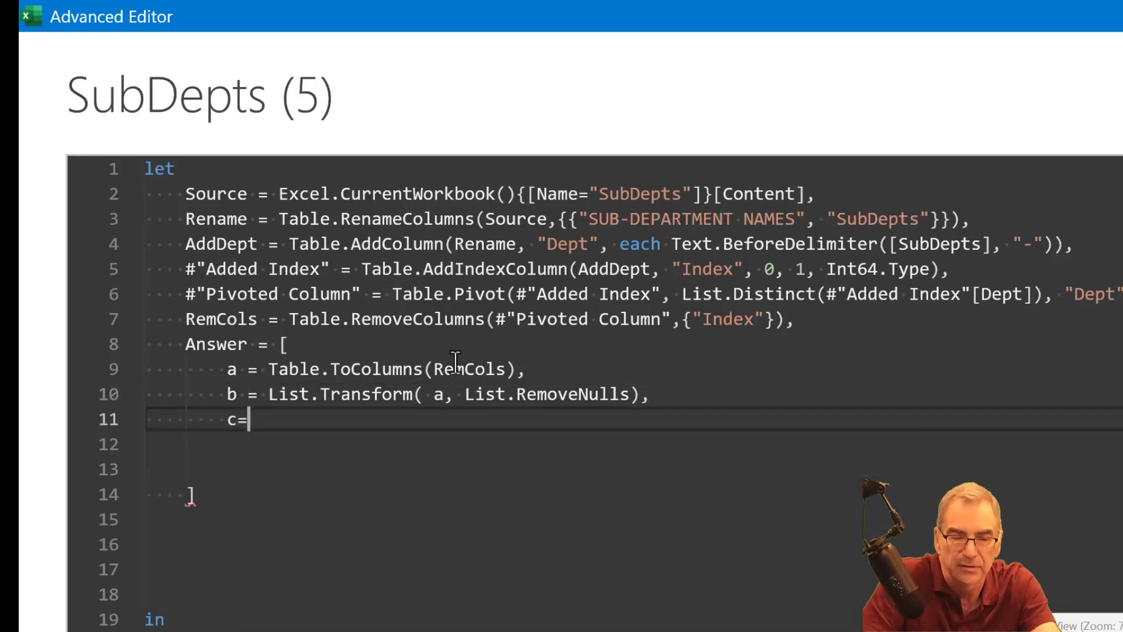
key(BackSpace)
key(BackSpace)
text(= tab)
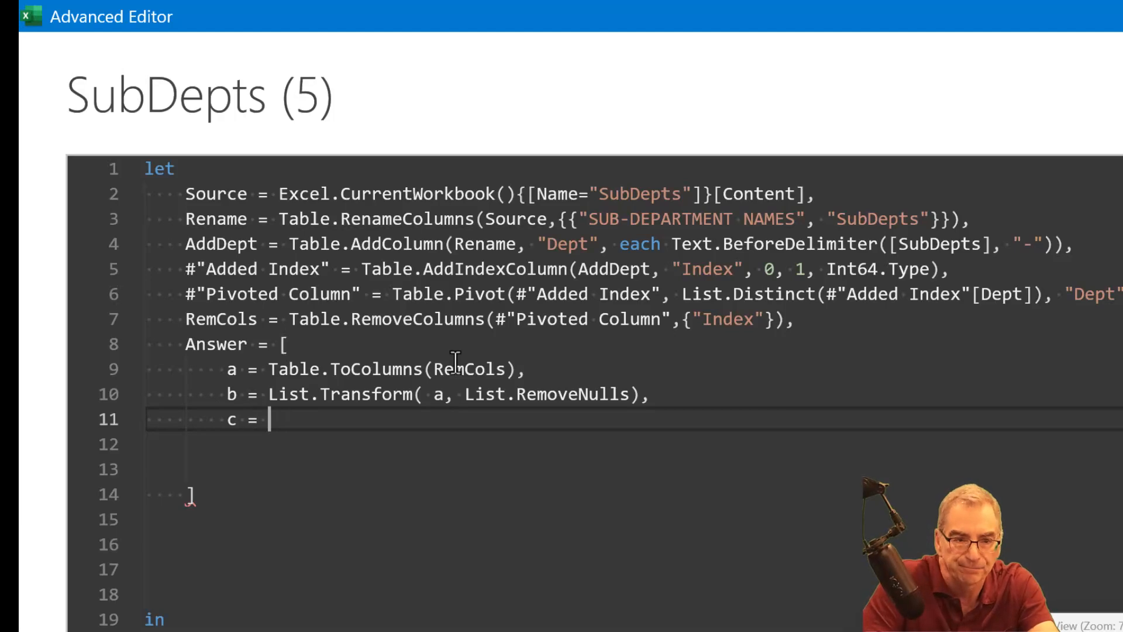
text(lefrom)
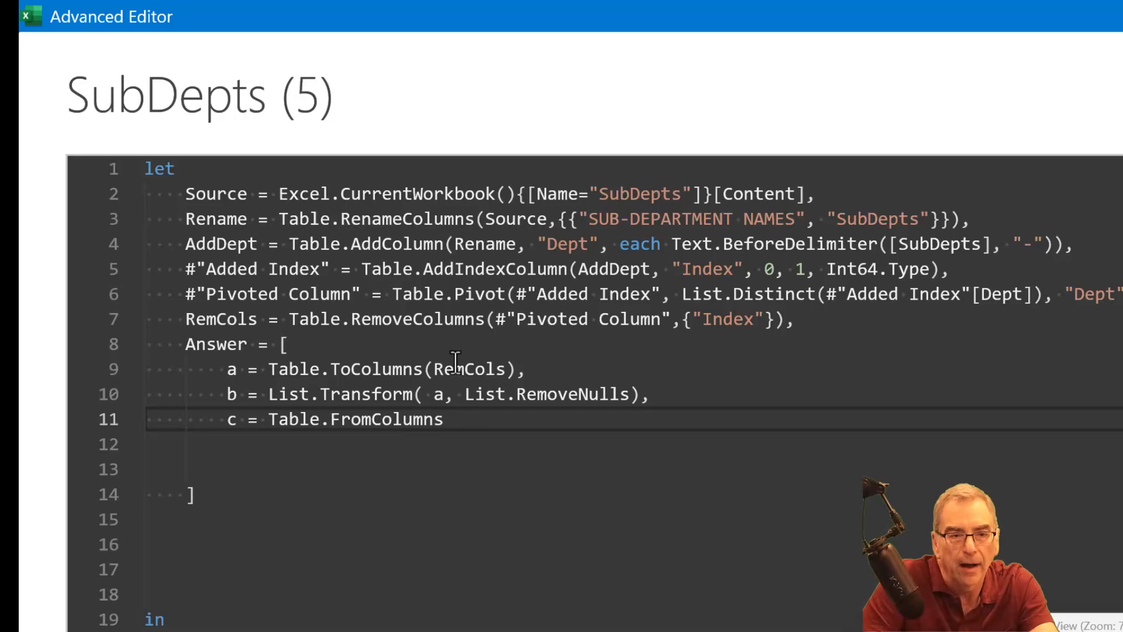
text(()
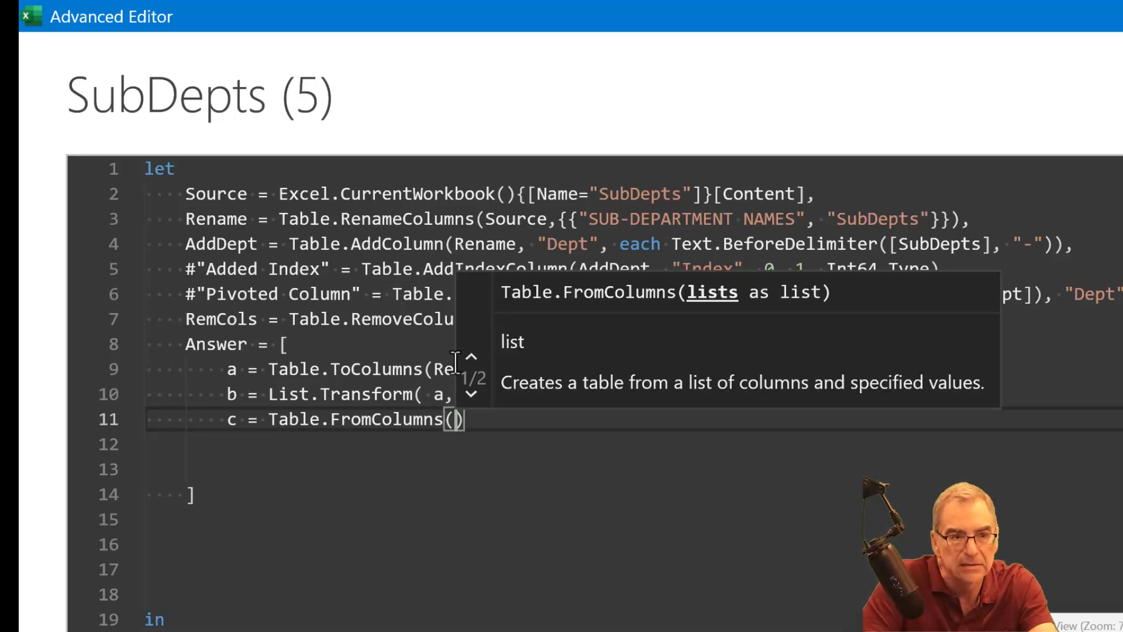
text(d)
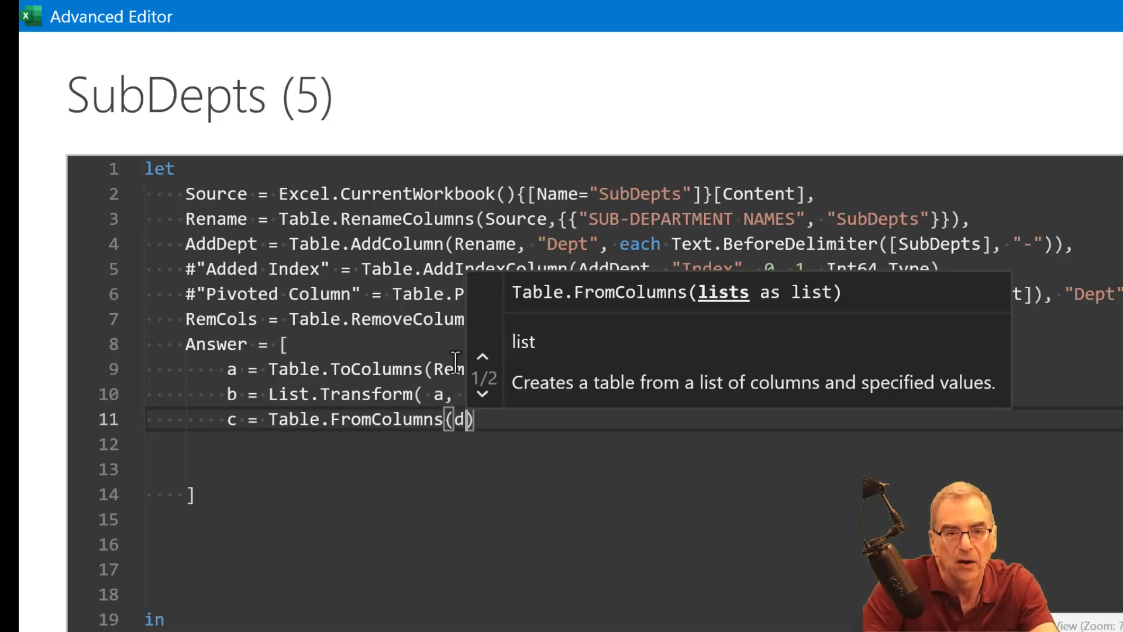
key(BackSpace)
text(b,)
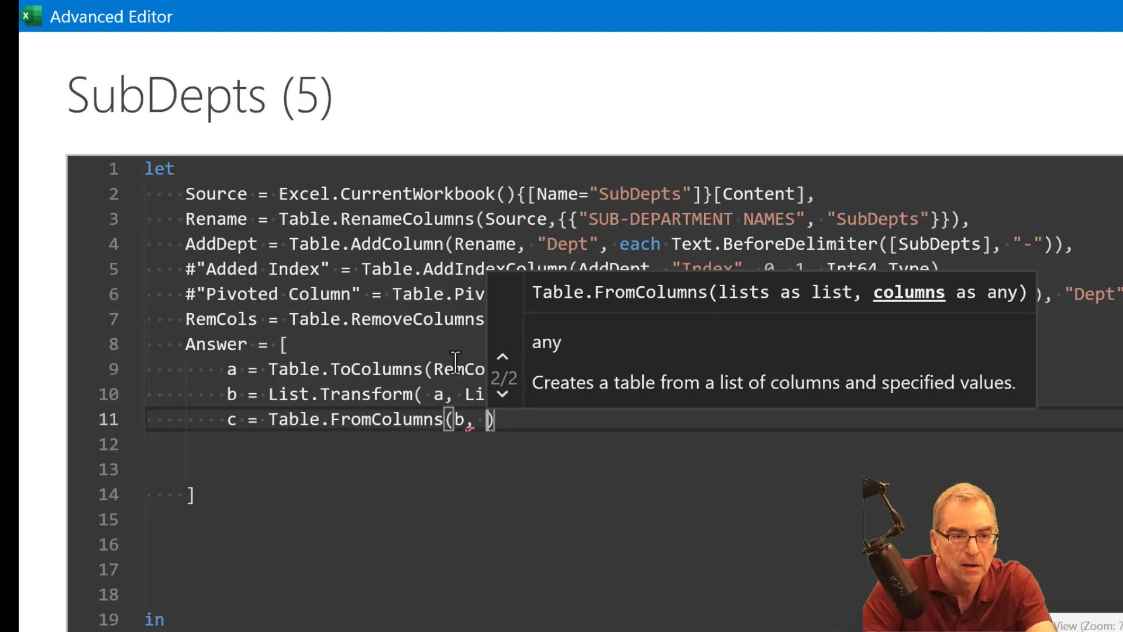
- Enter Table.ColumnNames as the second argument of Table.FromColumns in field c
text(Tas)
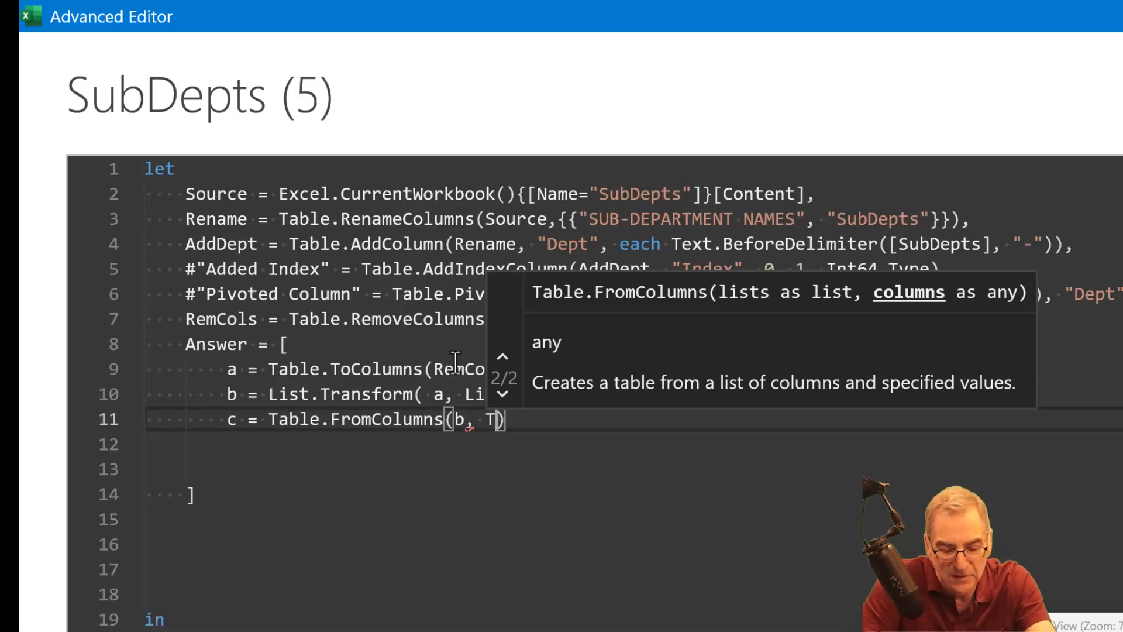
key(BackSpace)
text(bn)
key(BackSpace)
text(ledcol)
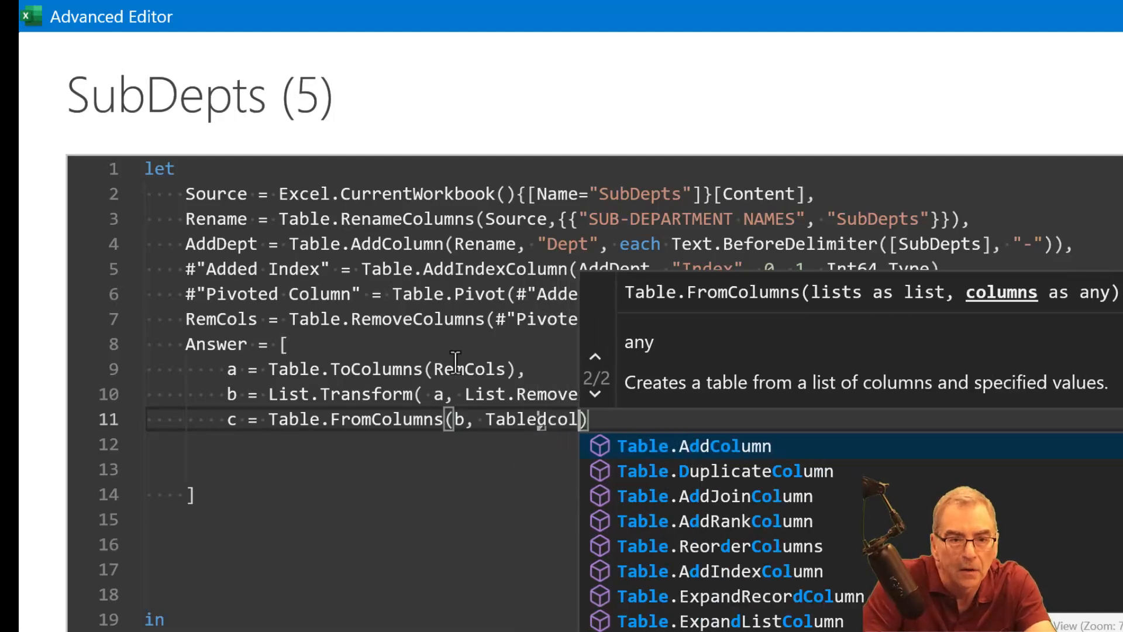
text(um)
key(BackSpace)
key(BackSpace)
key(BackSpace)
key(BackSpace)
key(BackSpace)
key(BackSpace)
text(.n)
key(BackSpace)
text(col)
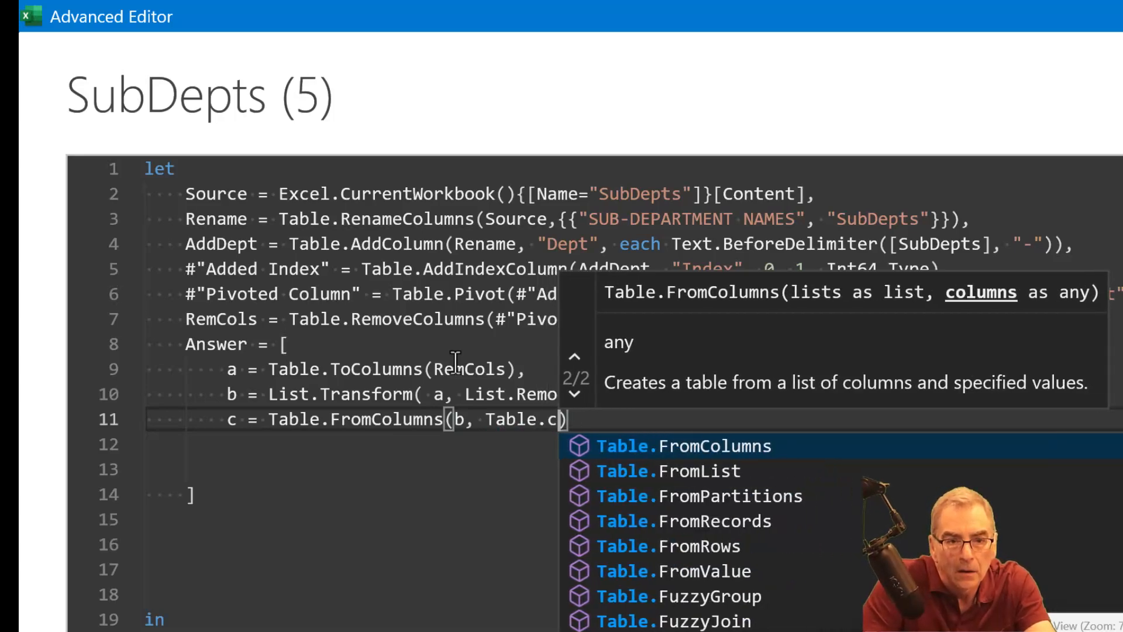
key(Down)
key(Down)
key(Tab)
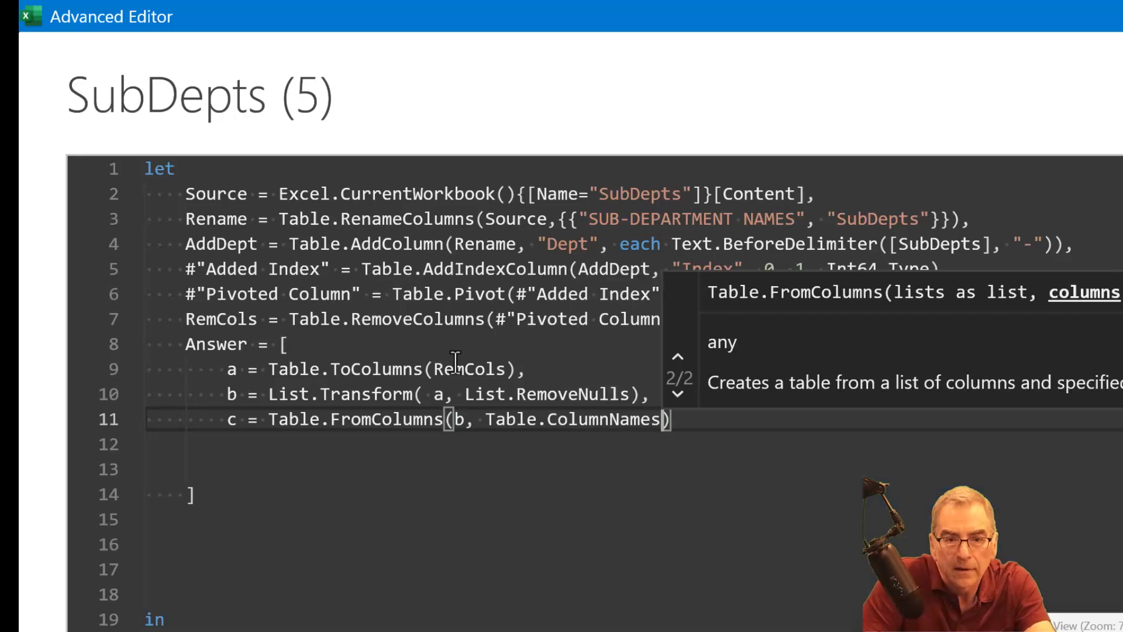
- Give Table.ColumnNames the argument RemCols to complete the line for field c
text((REm)
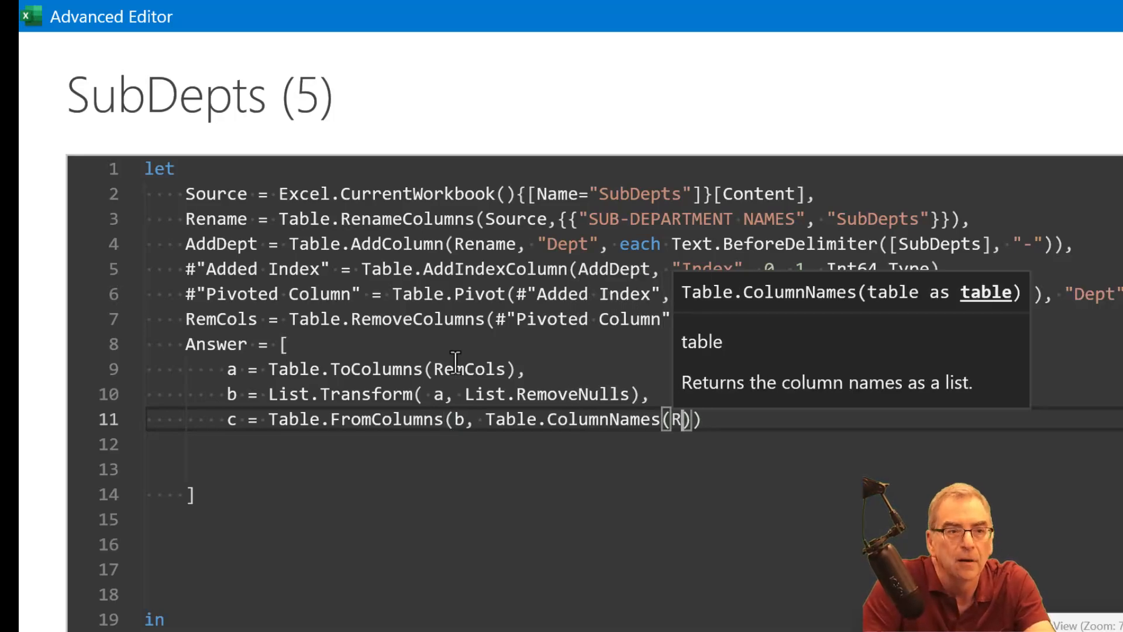
key(BackSpace)
key(BackSpace)
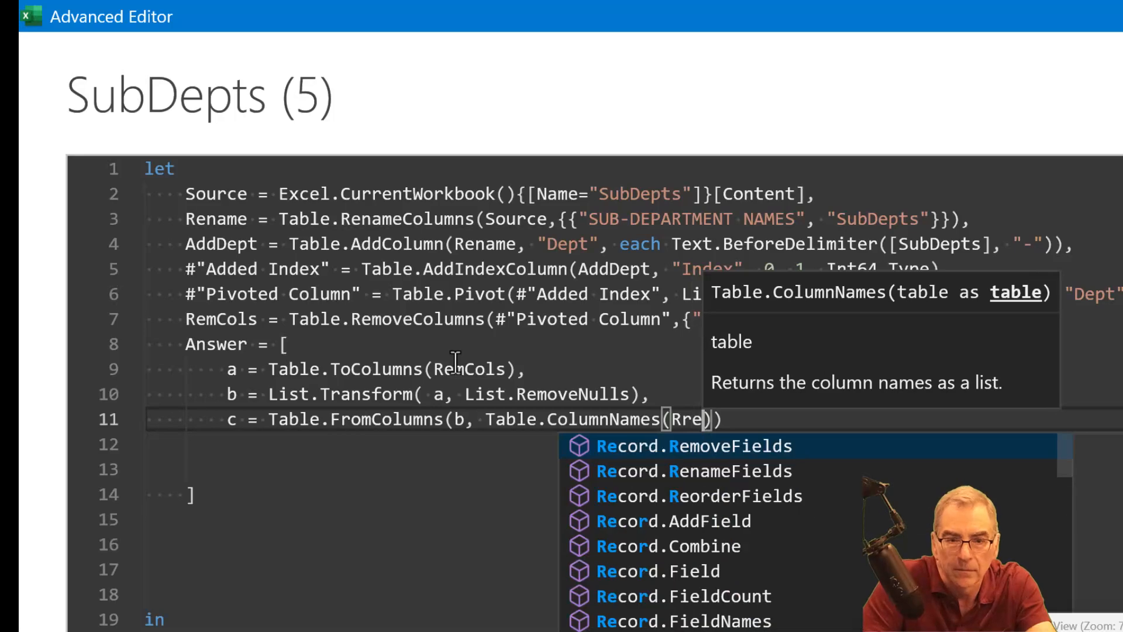
text(emC)
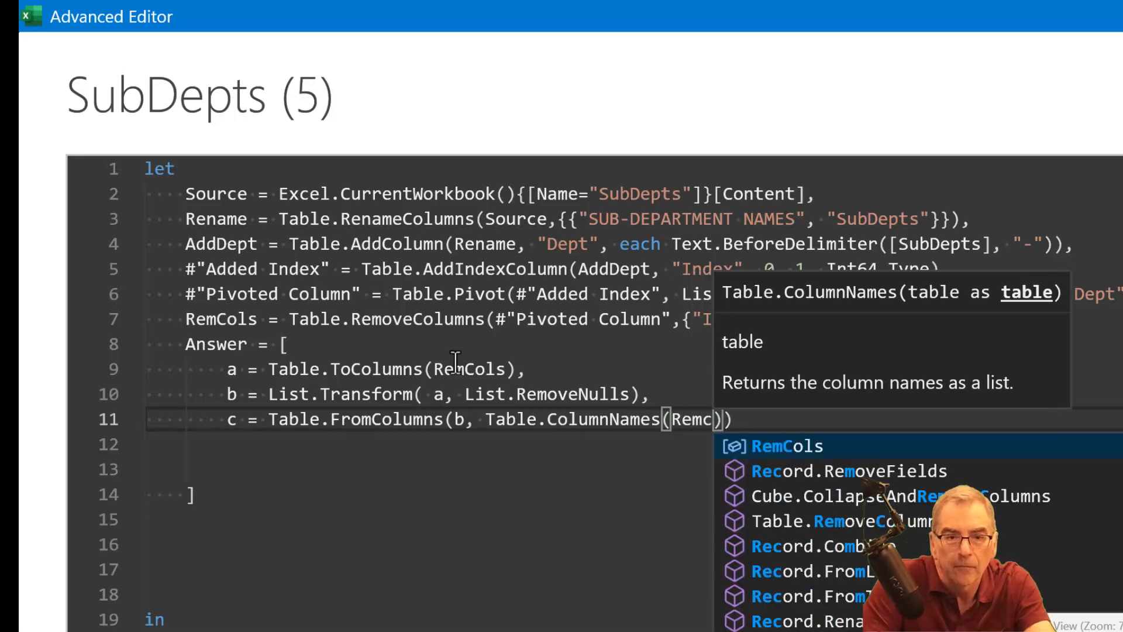
key(Tab)
key(End)
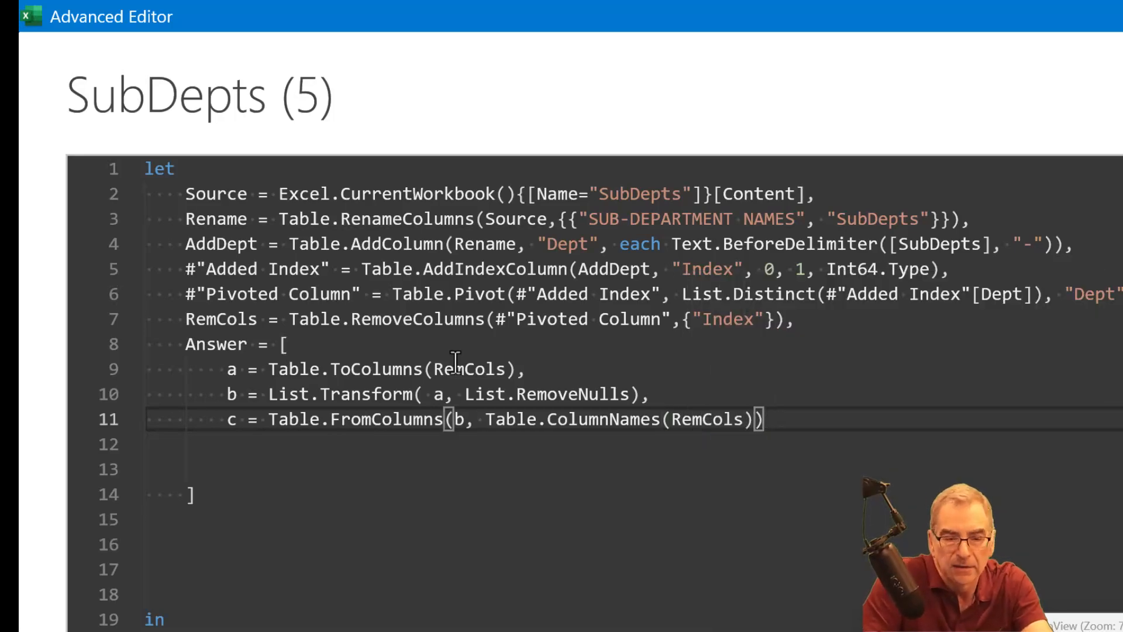
- Delete the empty lines between field c and the closing bracket of the Answer record
key(Down)
key(Delete)
key(Delete)
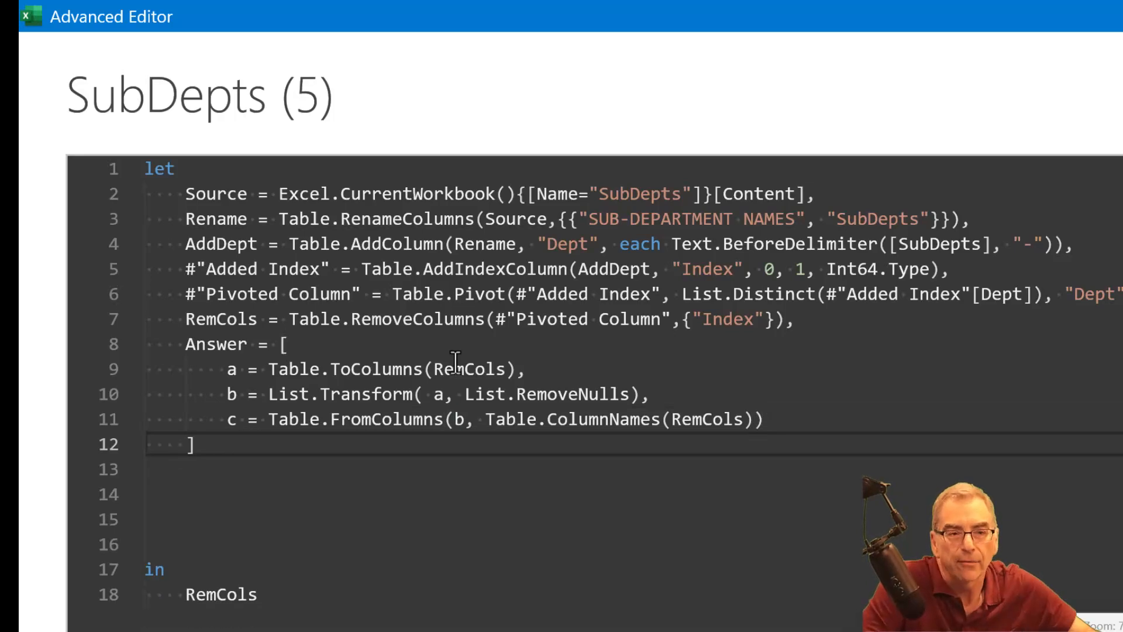
- Remove the blank lines between the Answer record and in, and make the query return Answer instead of RemCols
click(166, 475)
key(Delete)
key(Delete)
key(Delete)
key(Delete)
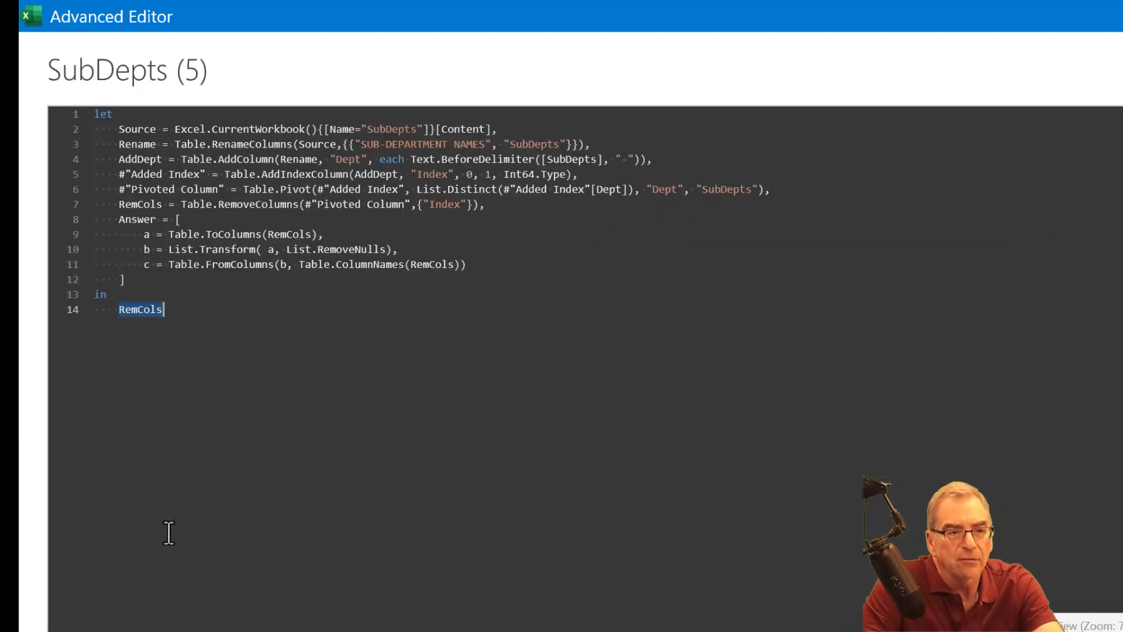
text(A)
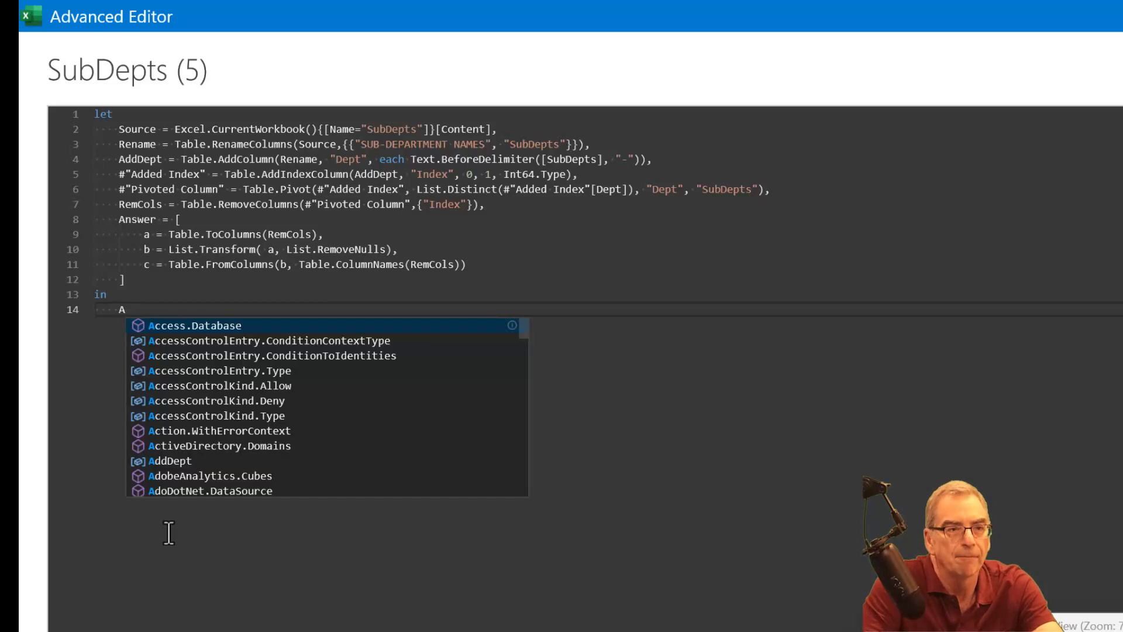
text(nswer)
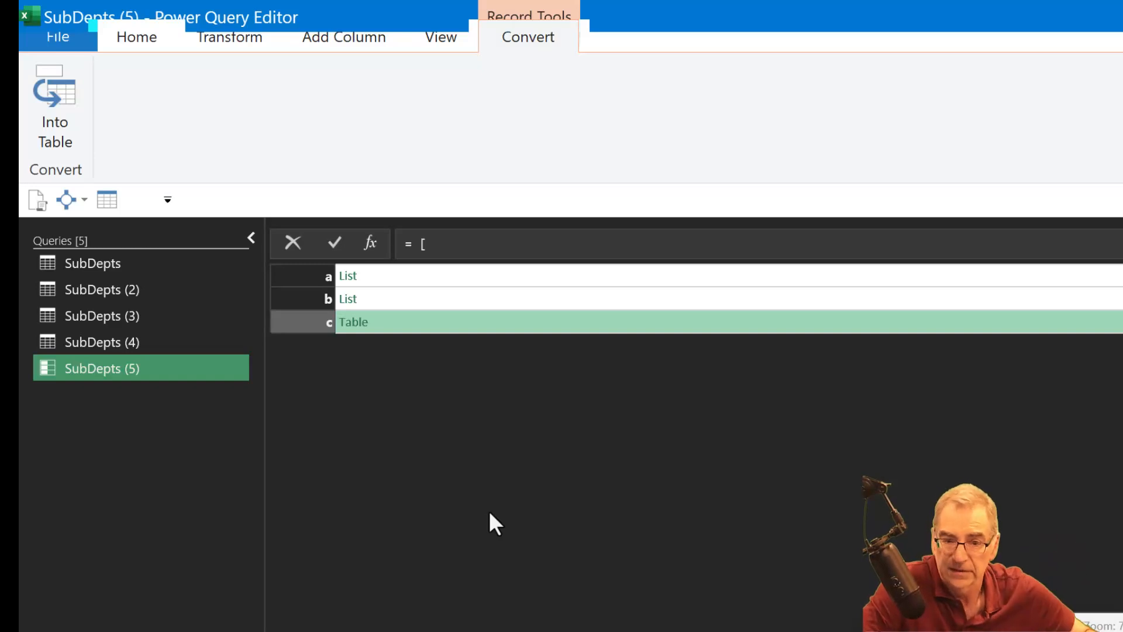
- Reopen the query's full M code, append [c] after the Answer record's closing bracket, and apply the change
click(161, 40)
click(248, 106)
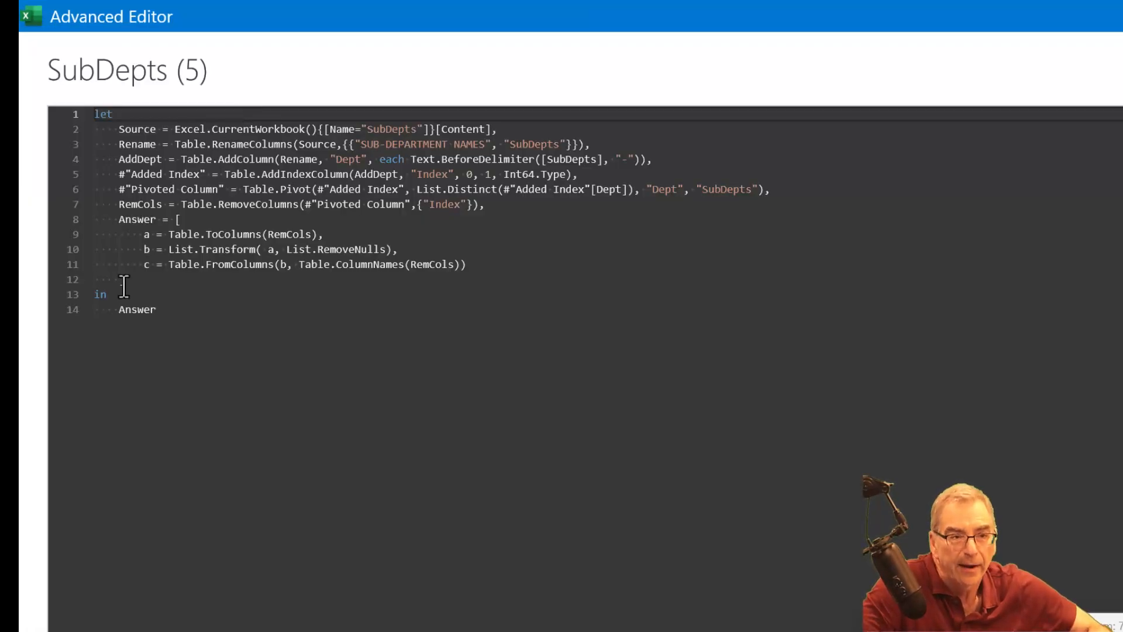
click(126, 281)
text([c)
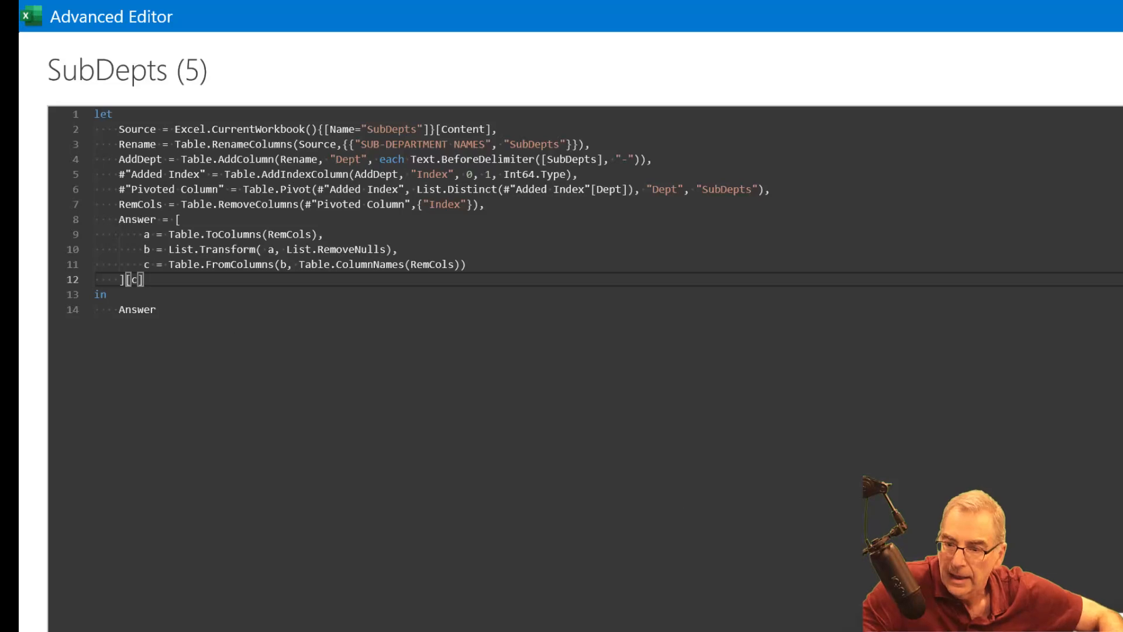
click(1111, 621)
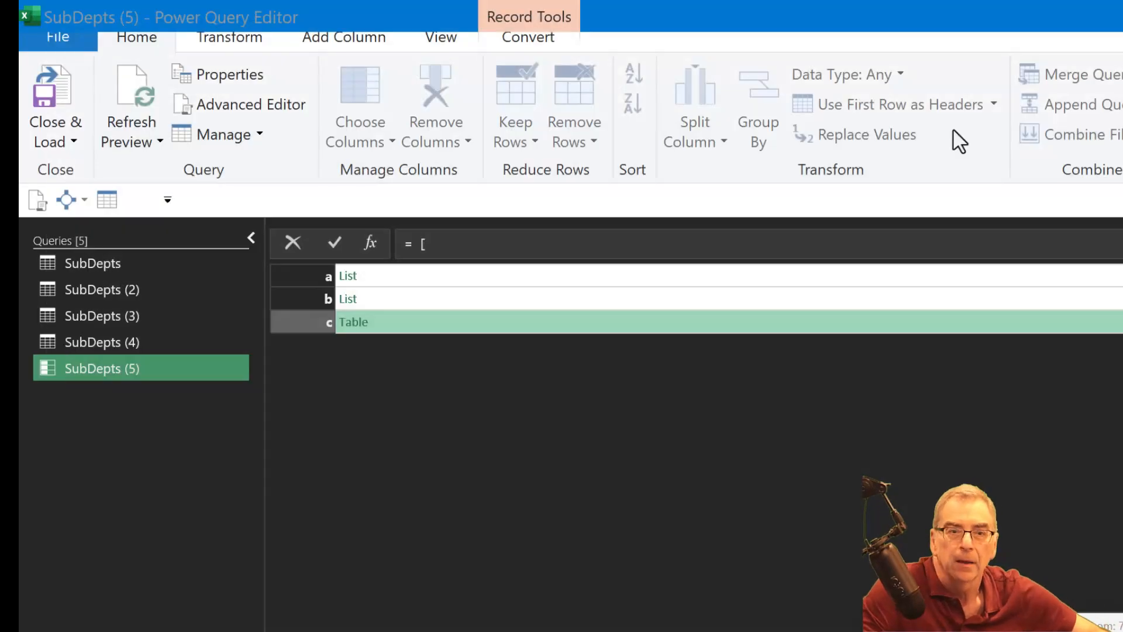